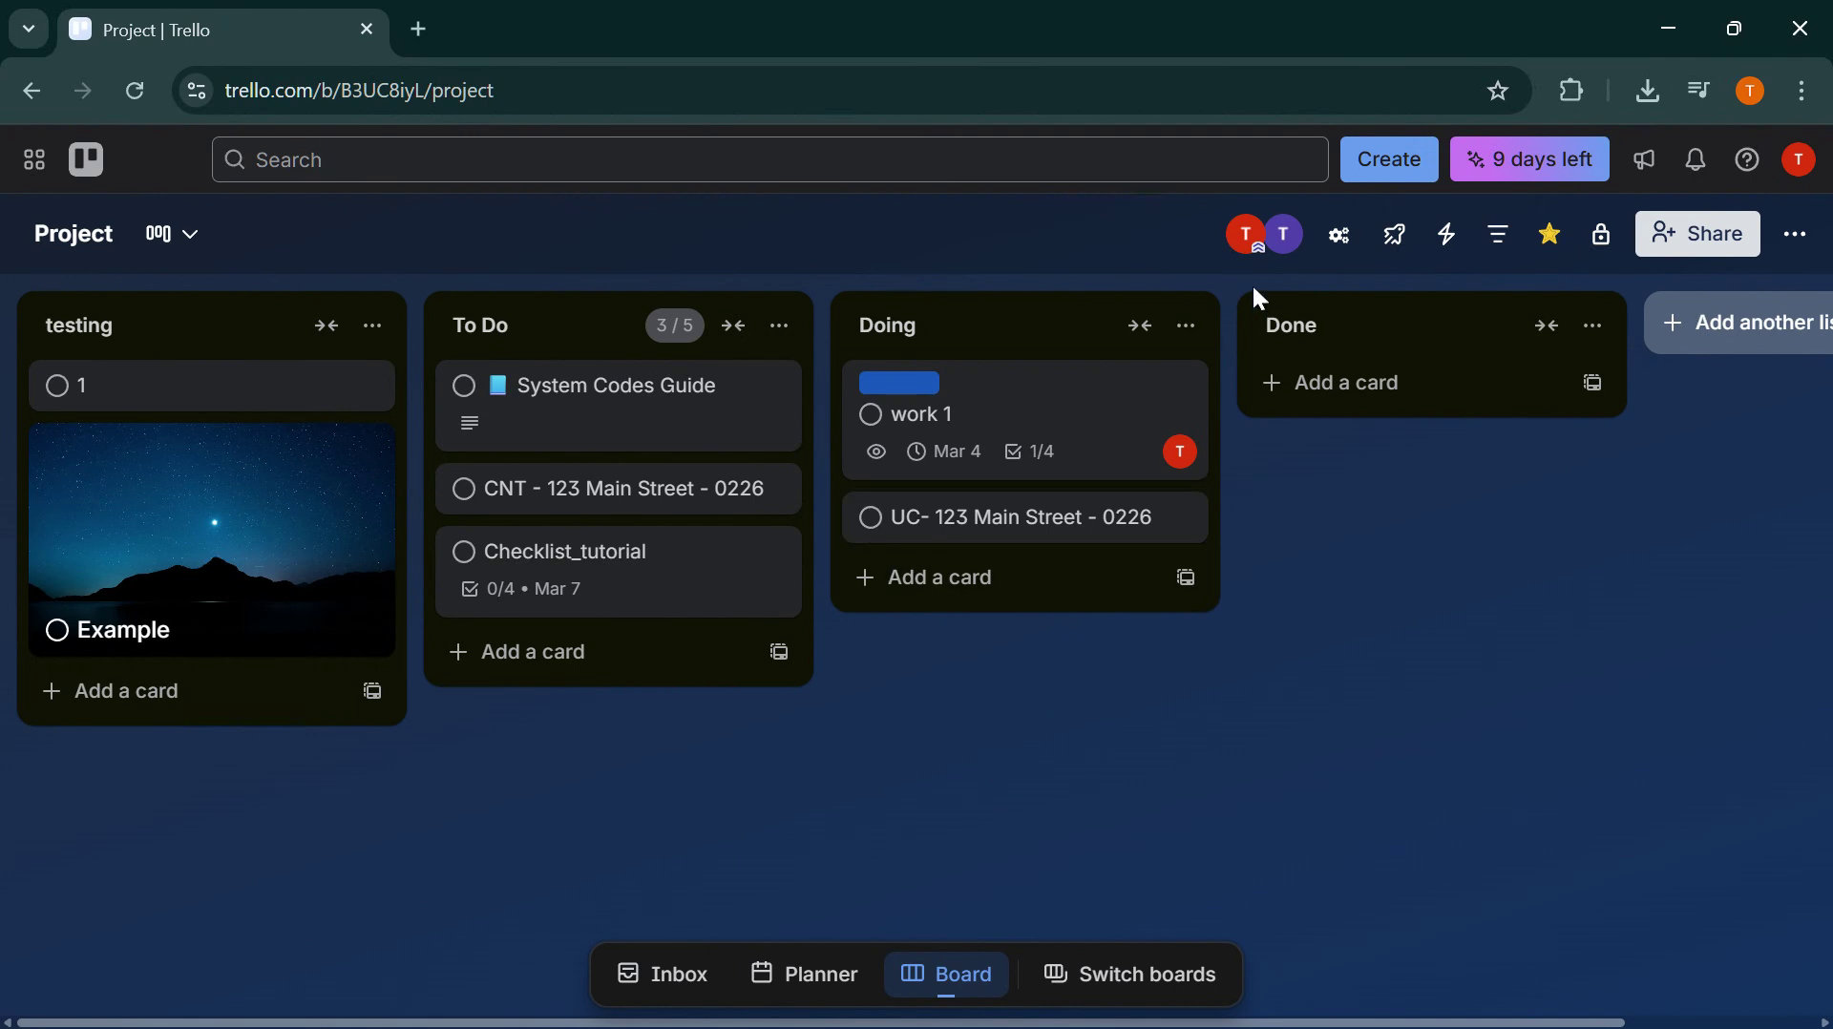
Step: Review the Project board's automation rules and the Admin information, and return to the board
click(1447, 246)
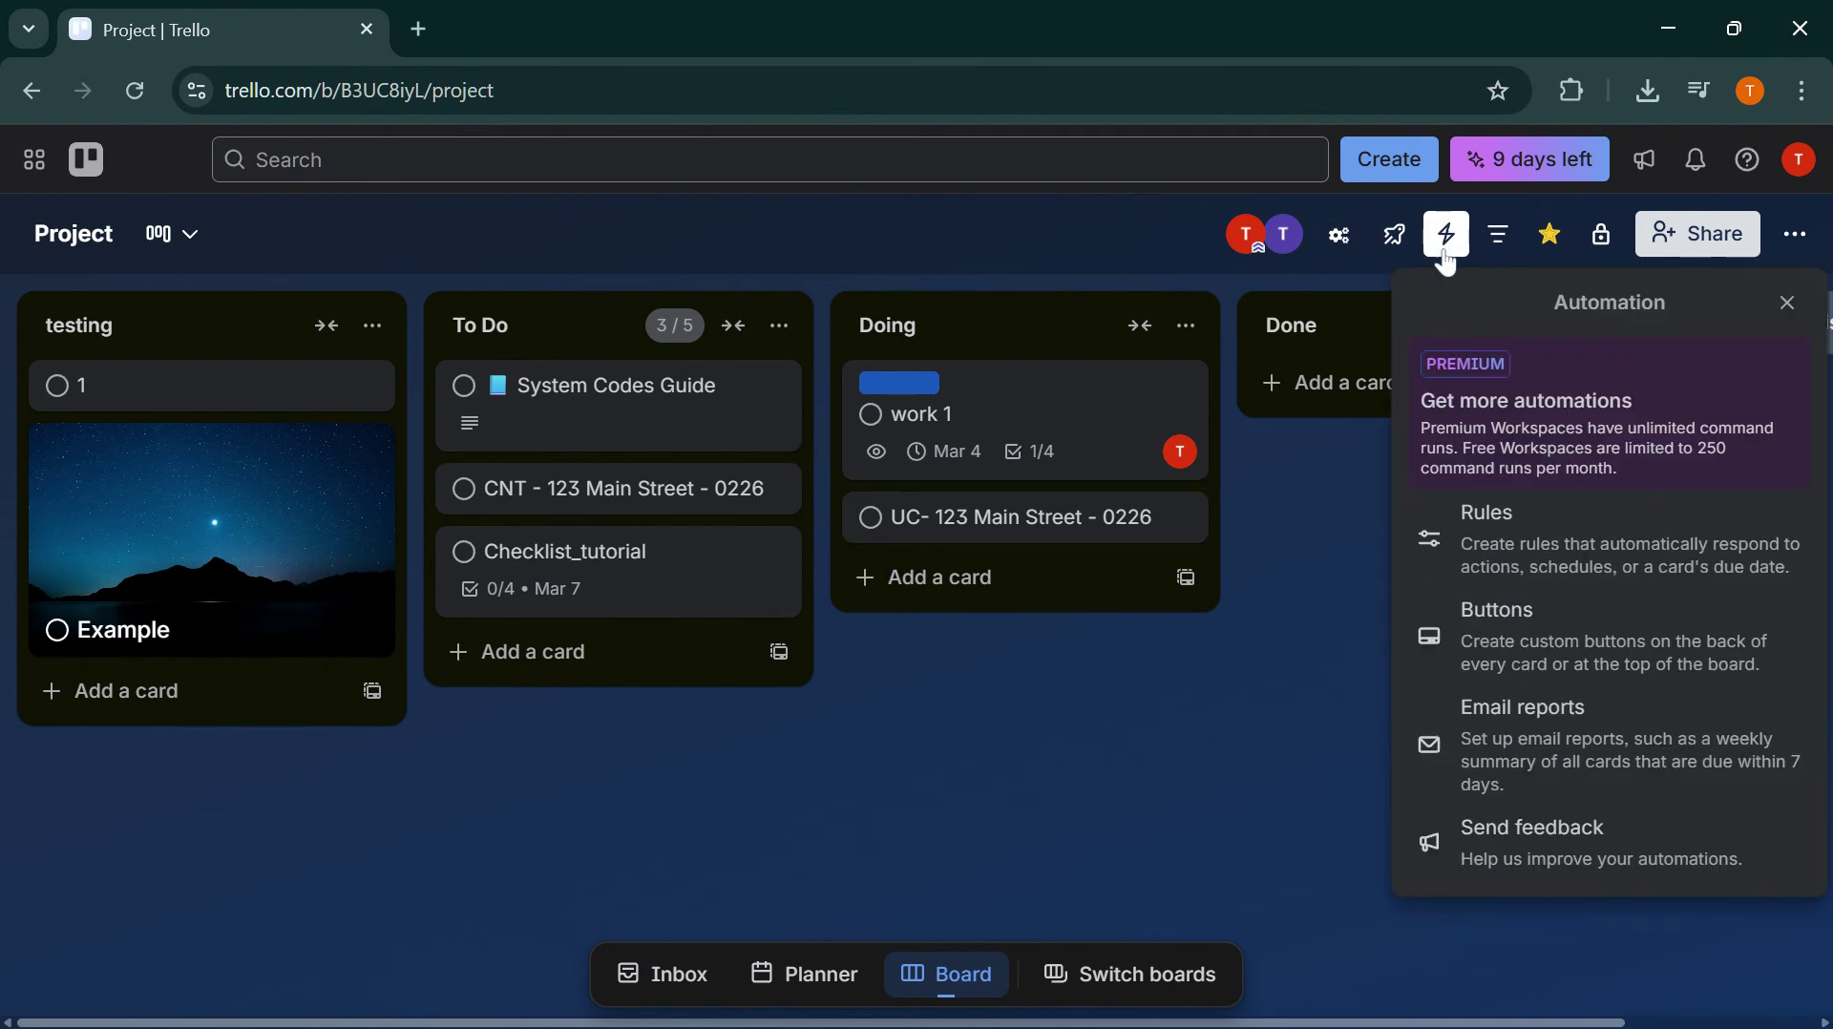
click(1490, 563)
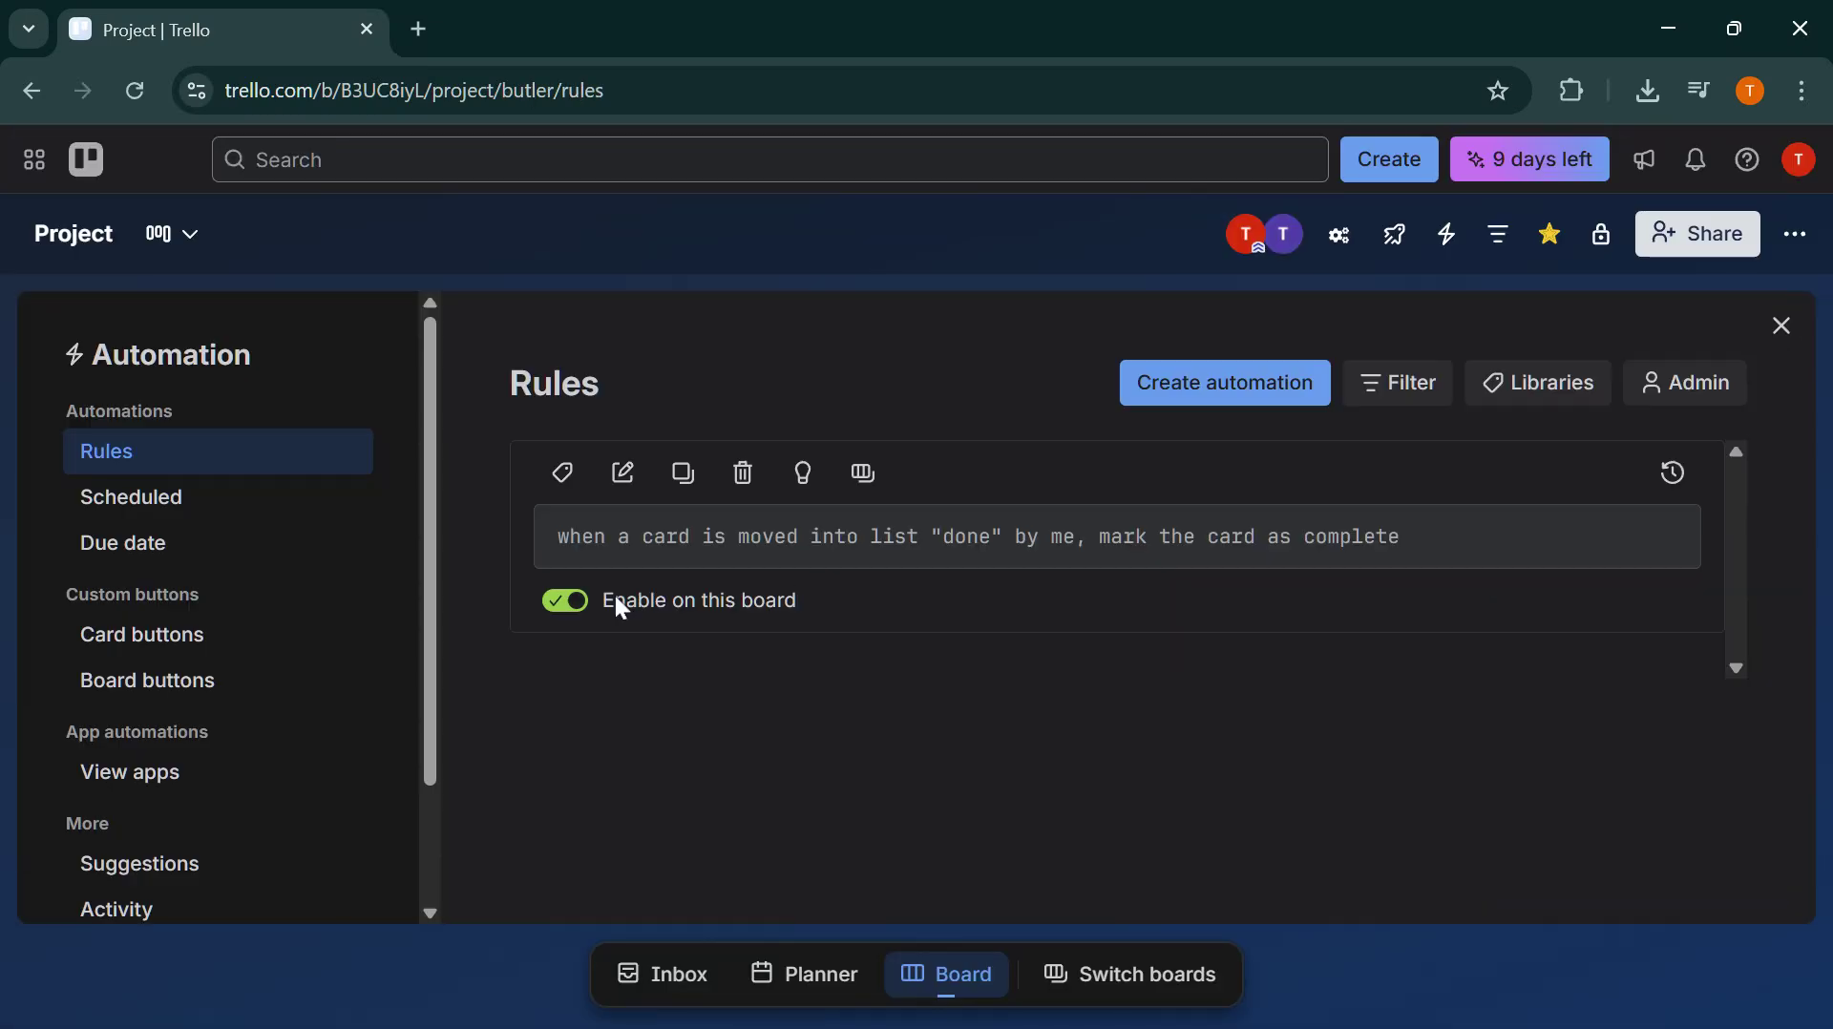
drag(436, 729, 429, 764)
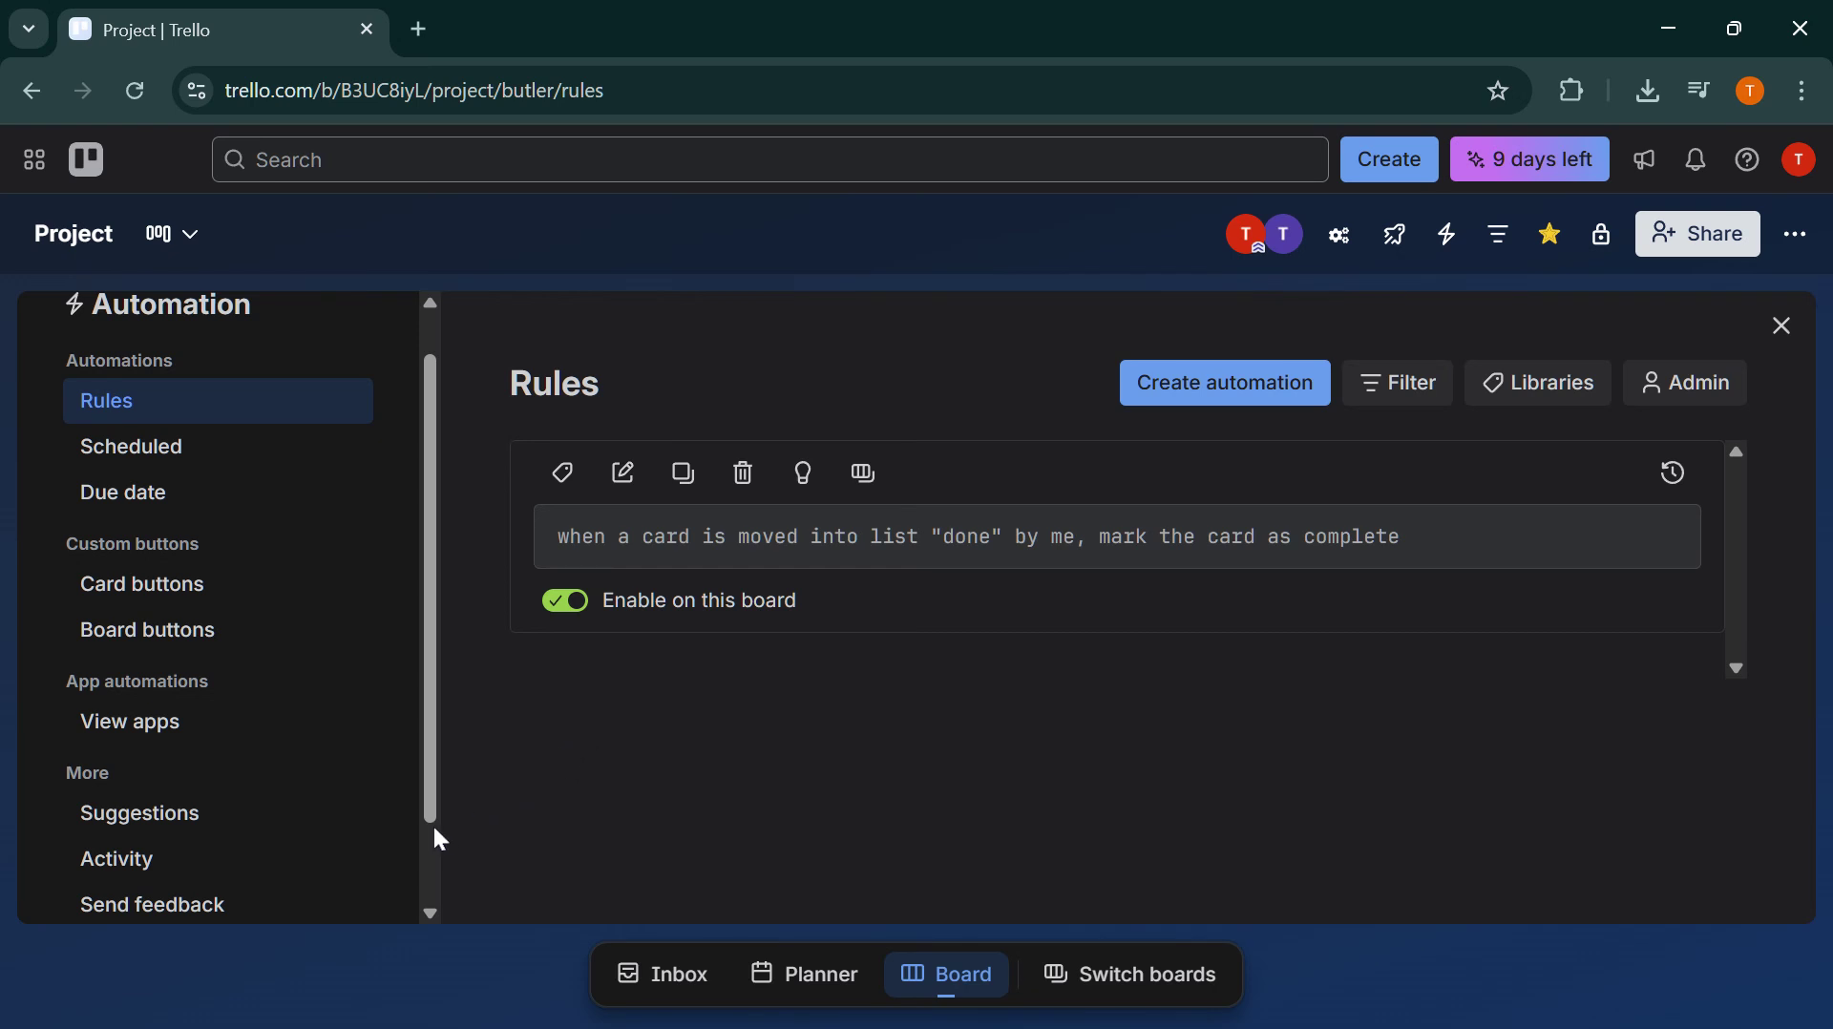
scroll(434, 831, down, 2)
click(1702, 403)
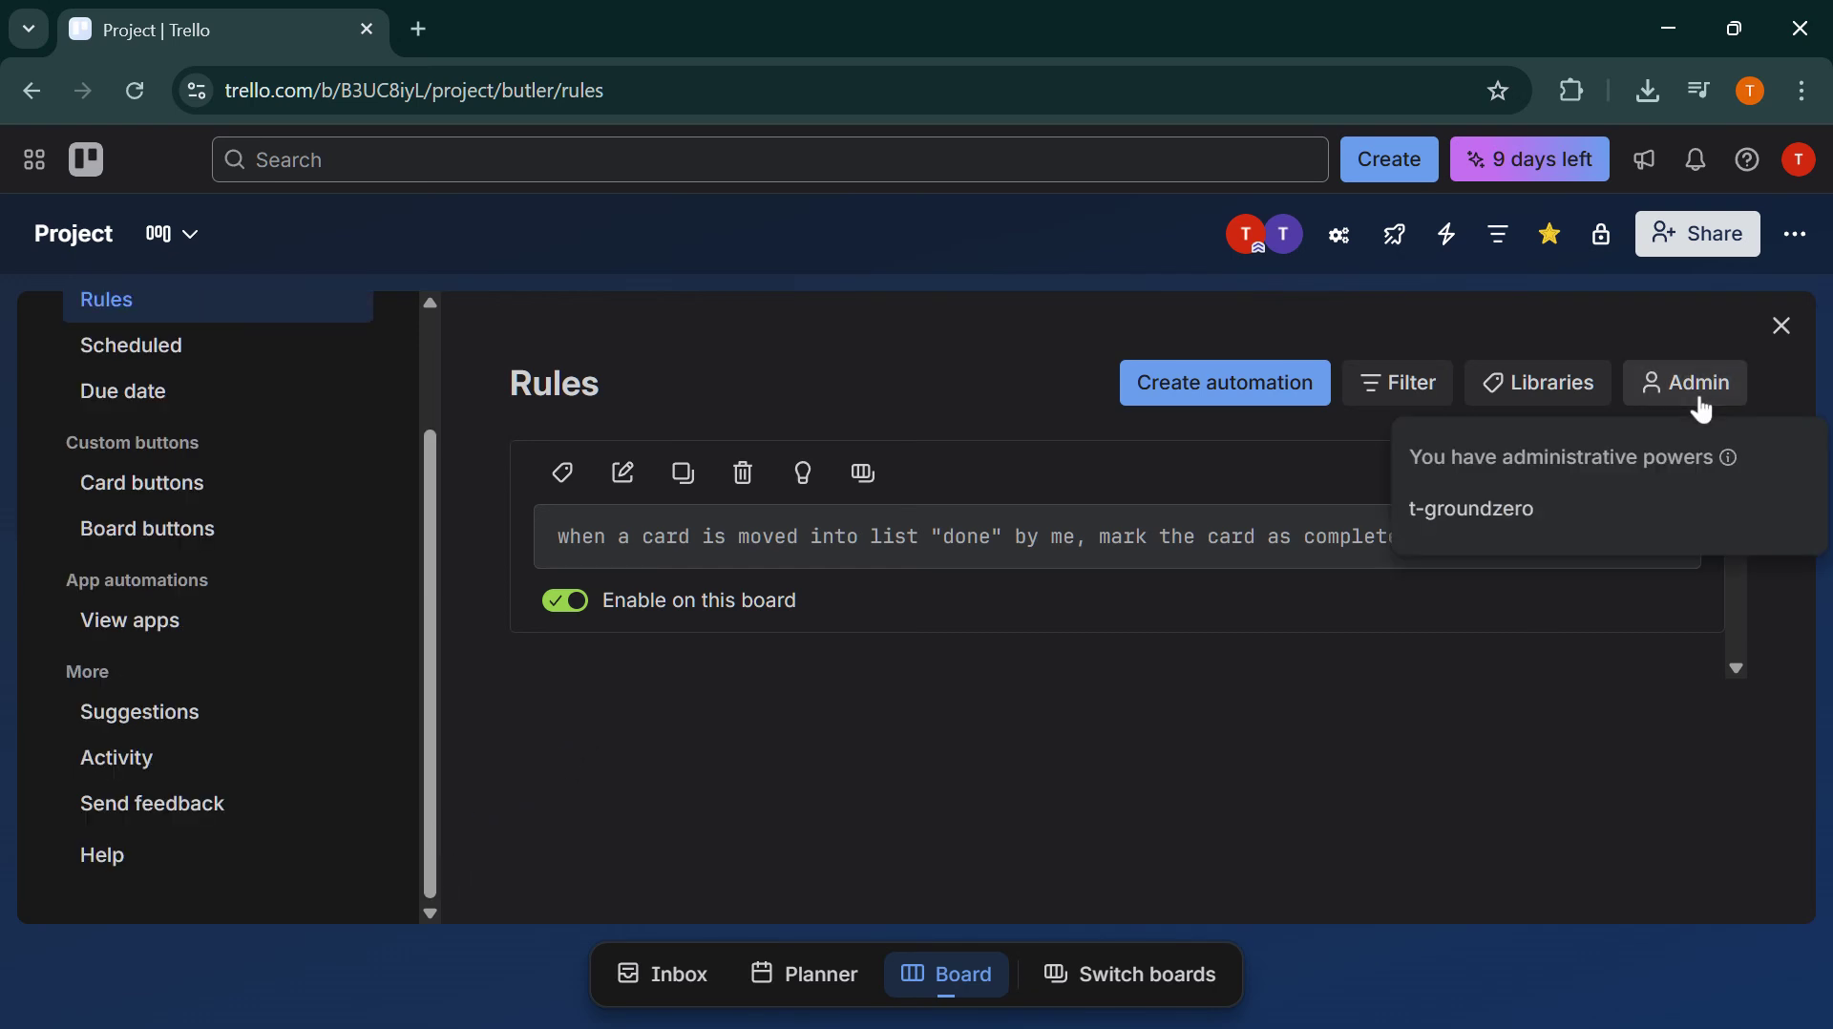
click(1704, 409)
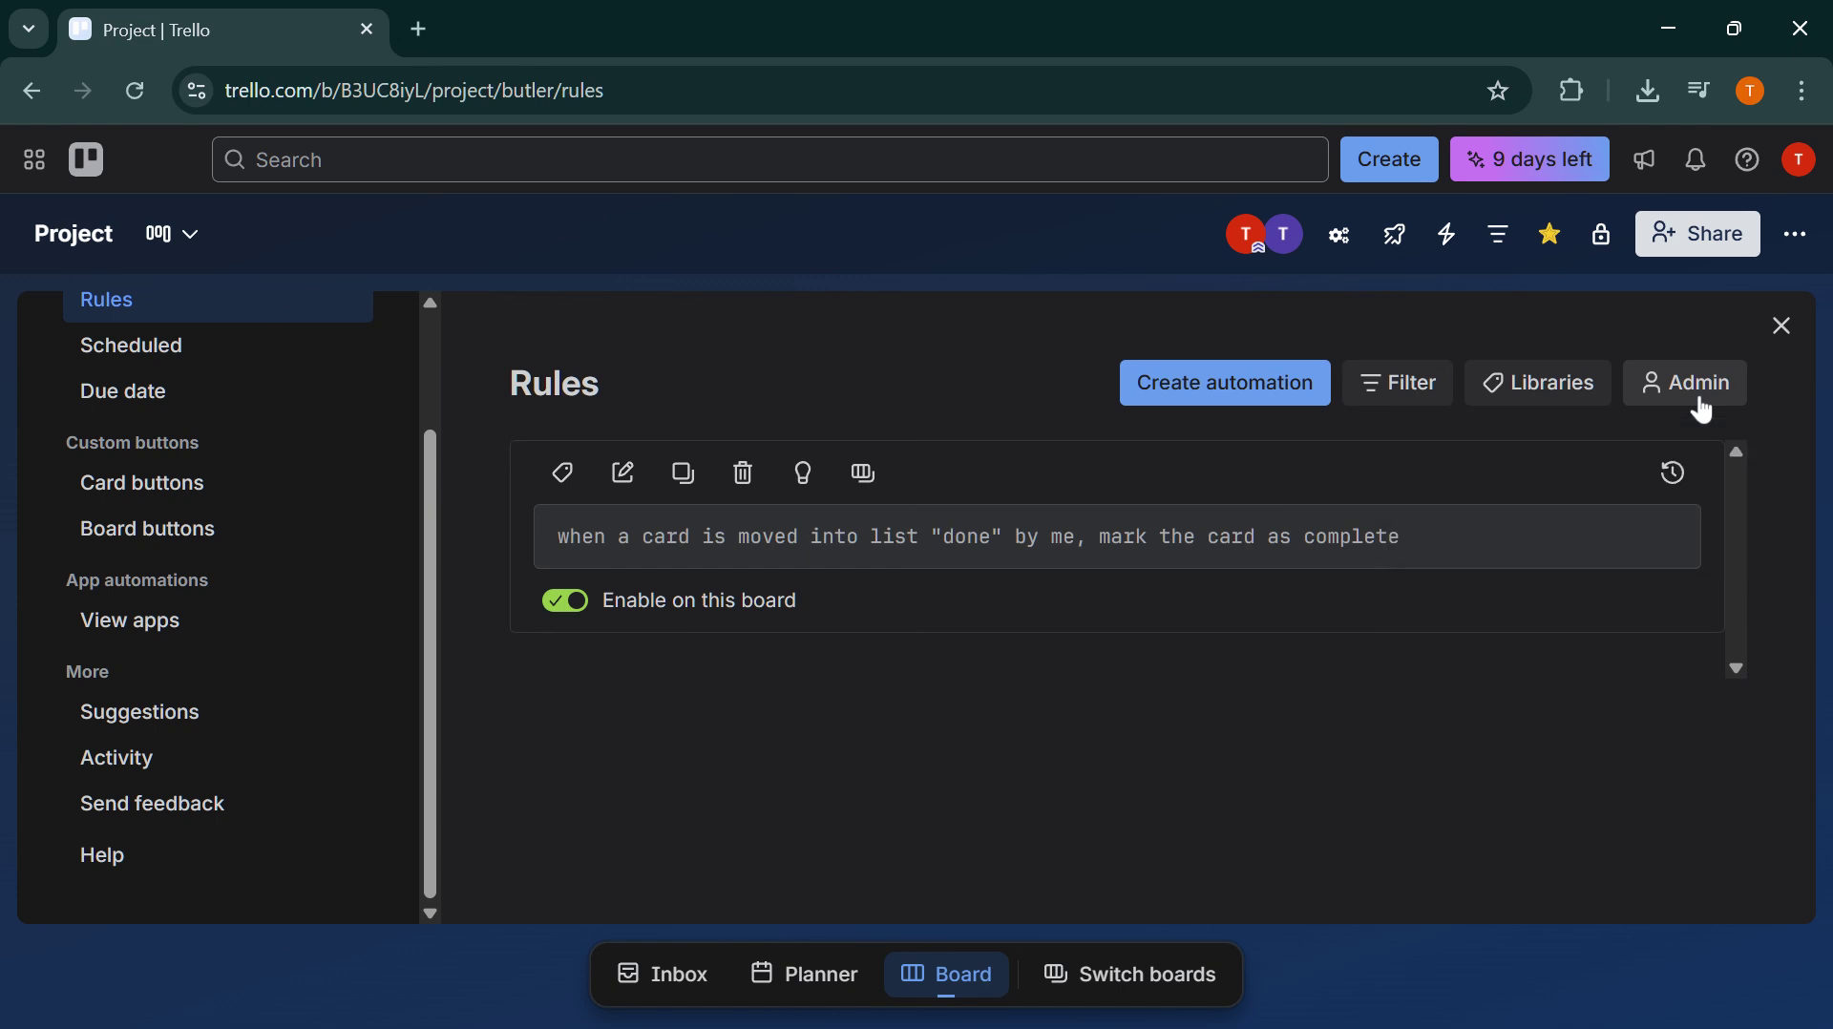
click(1782, 327)
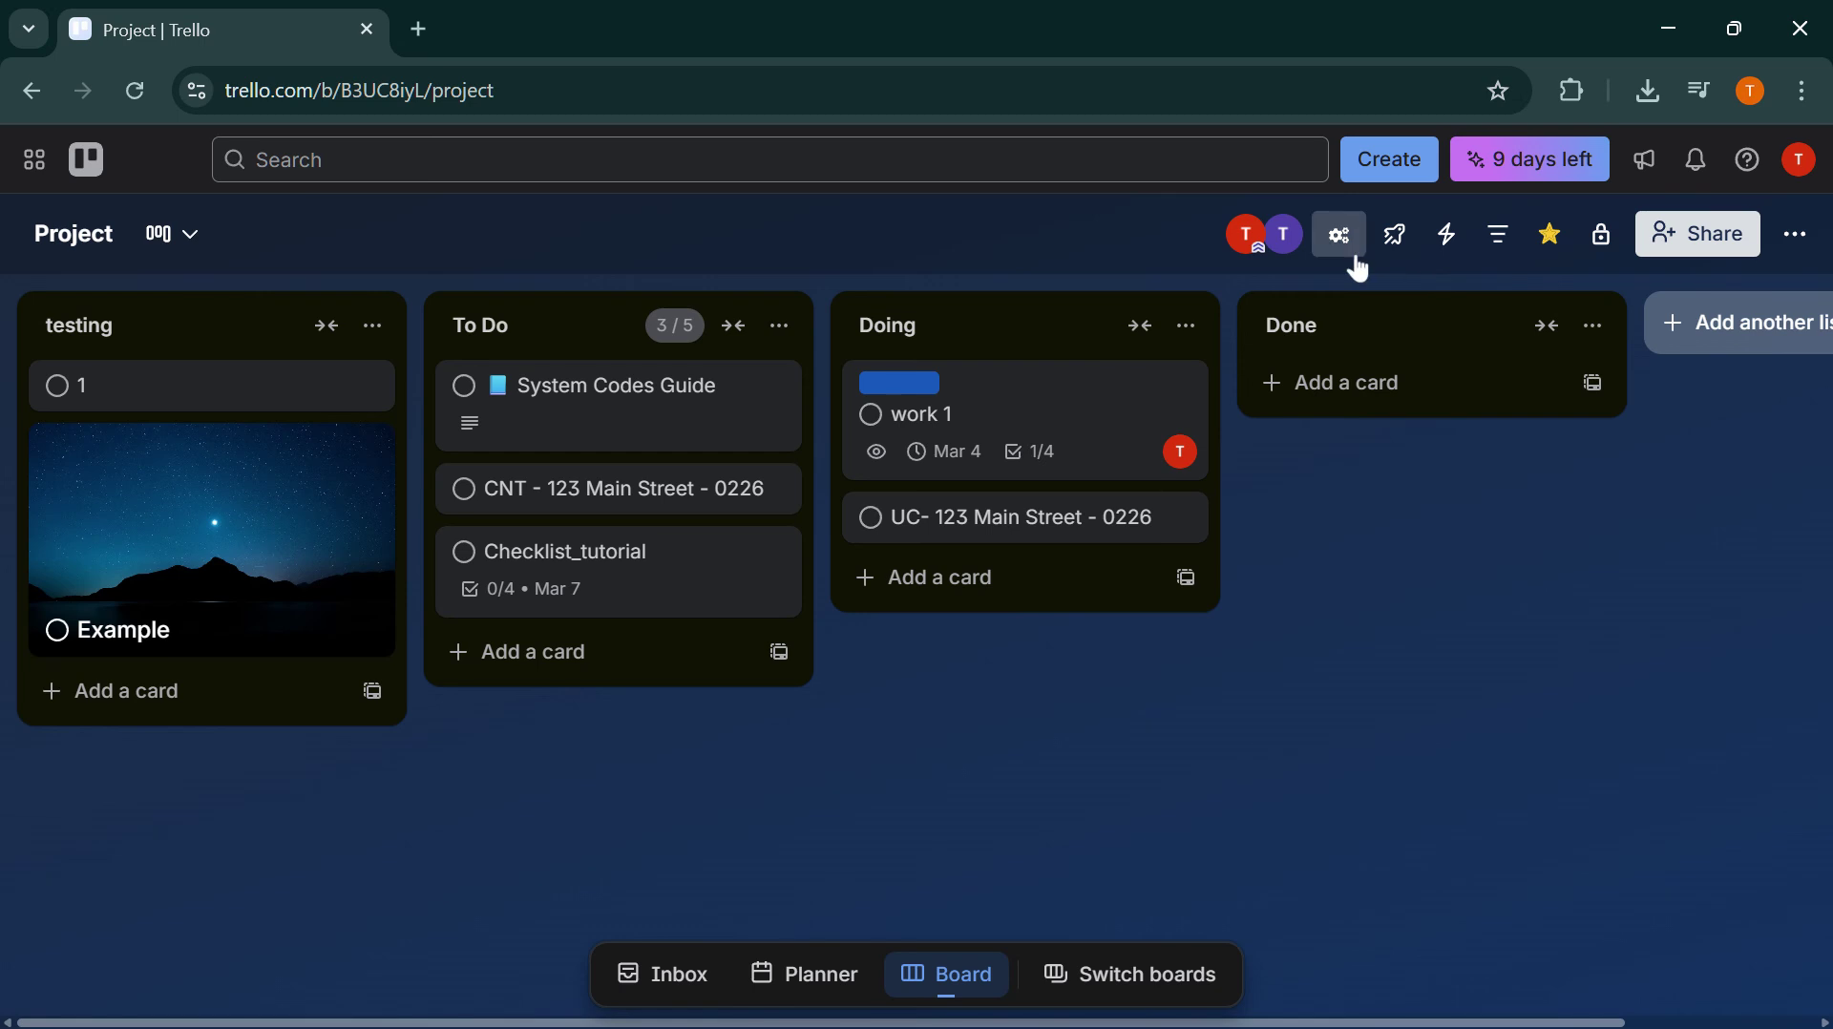
click(1453, 254)
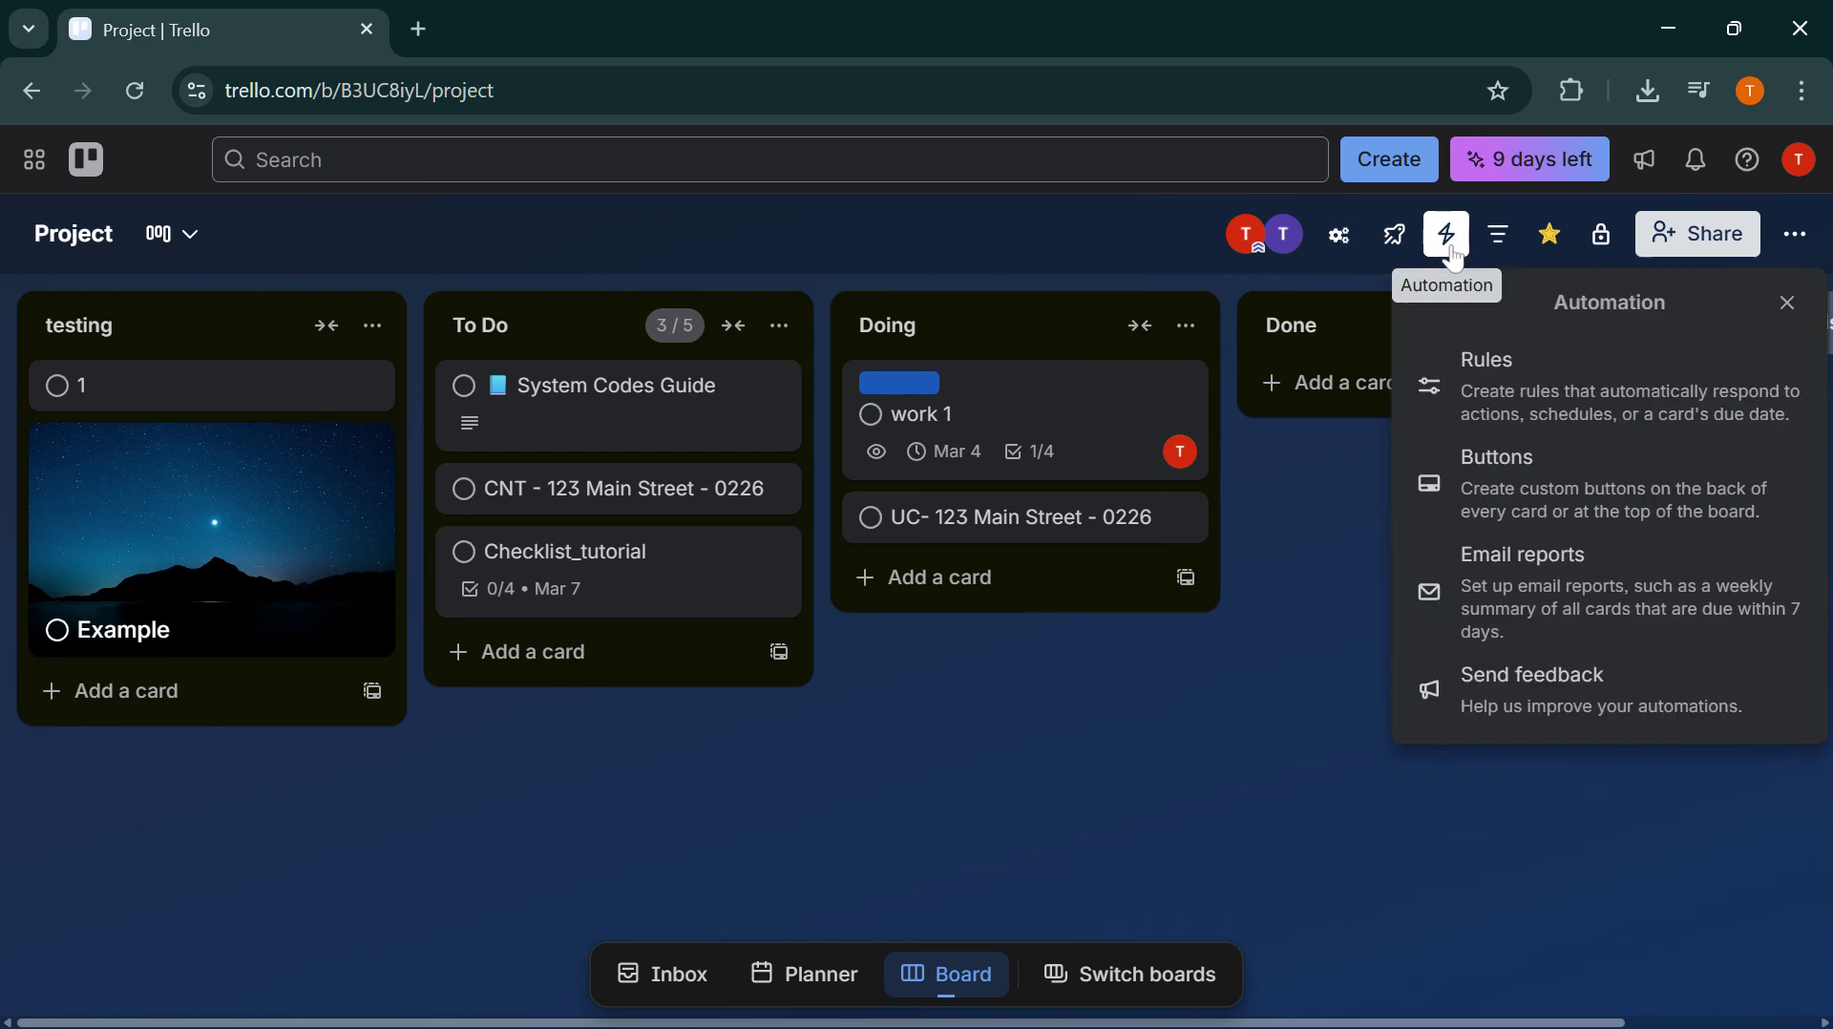
click(1450, 253)
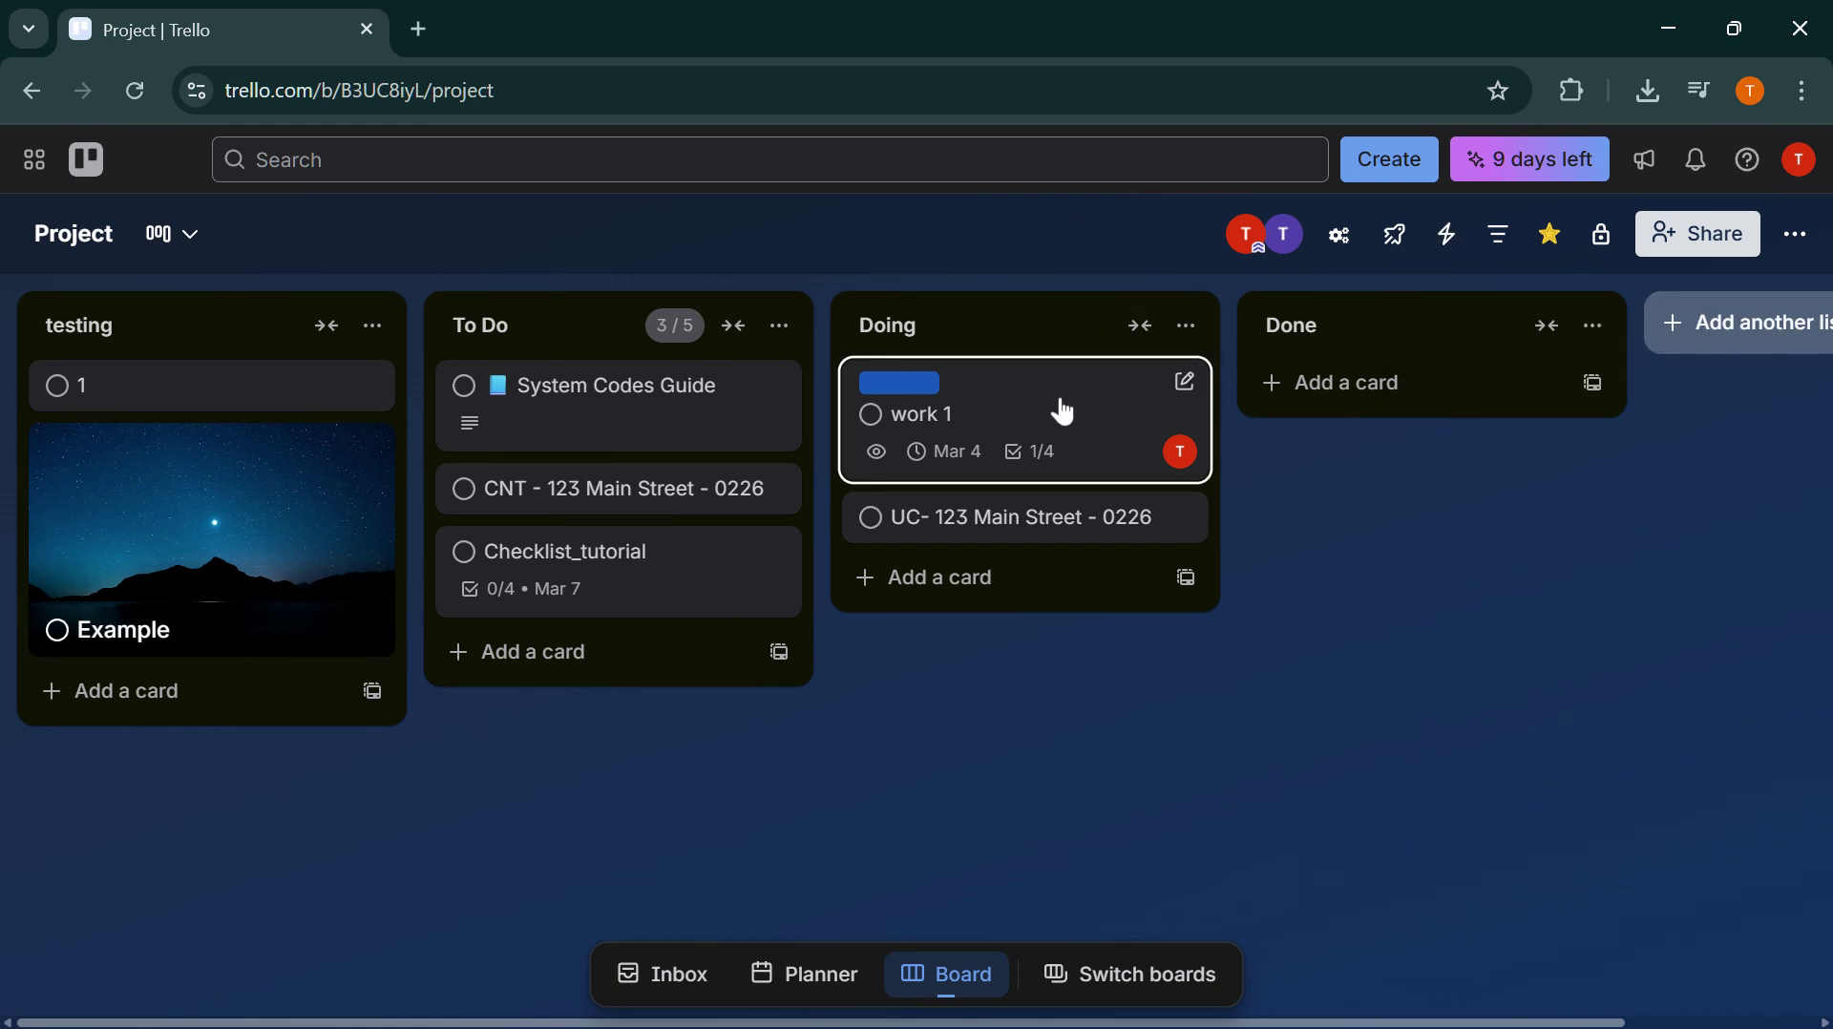
Step: Open a new browser tab
click(420, 30)
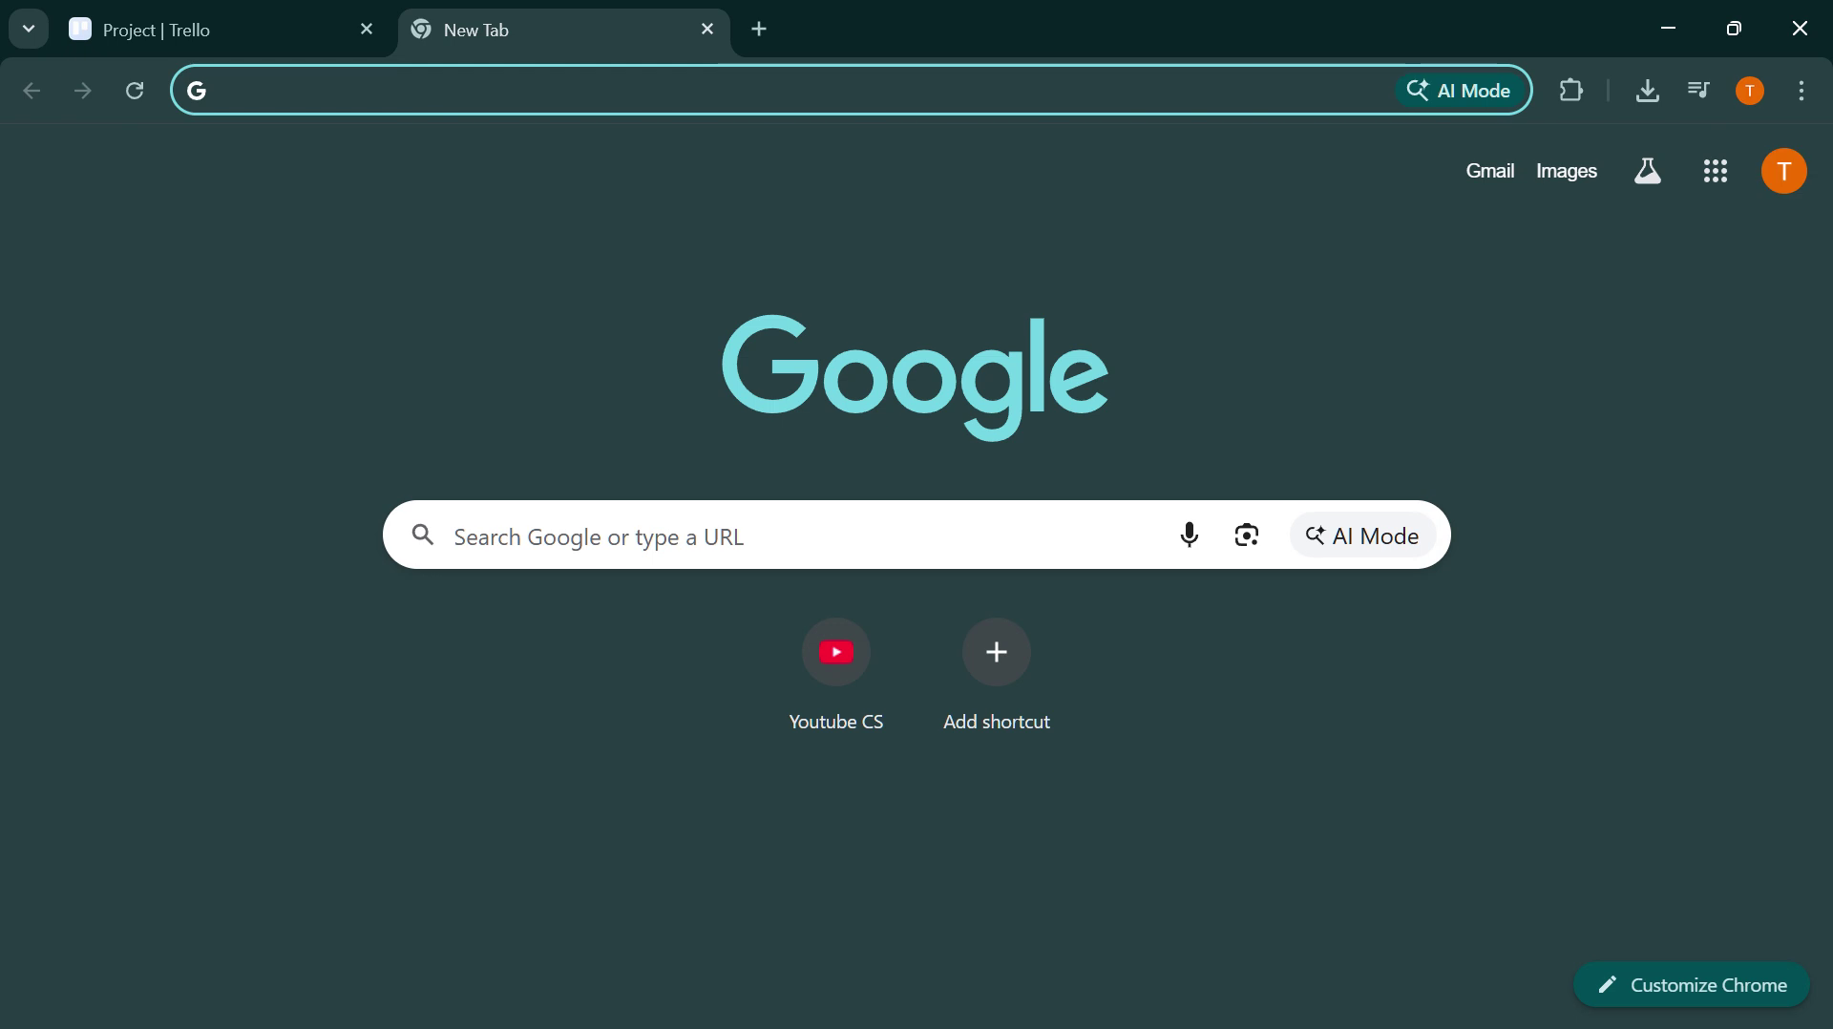
text(sta')
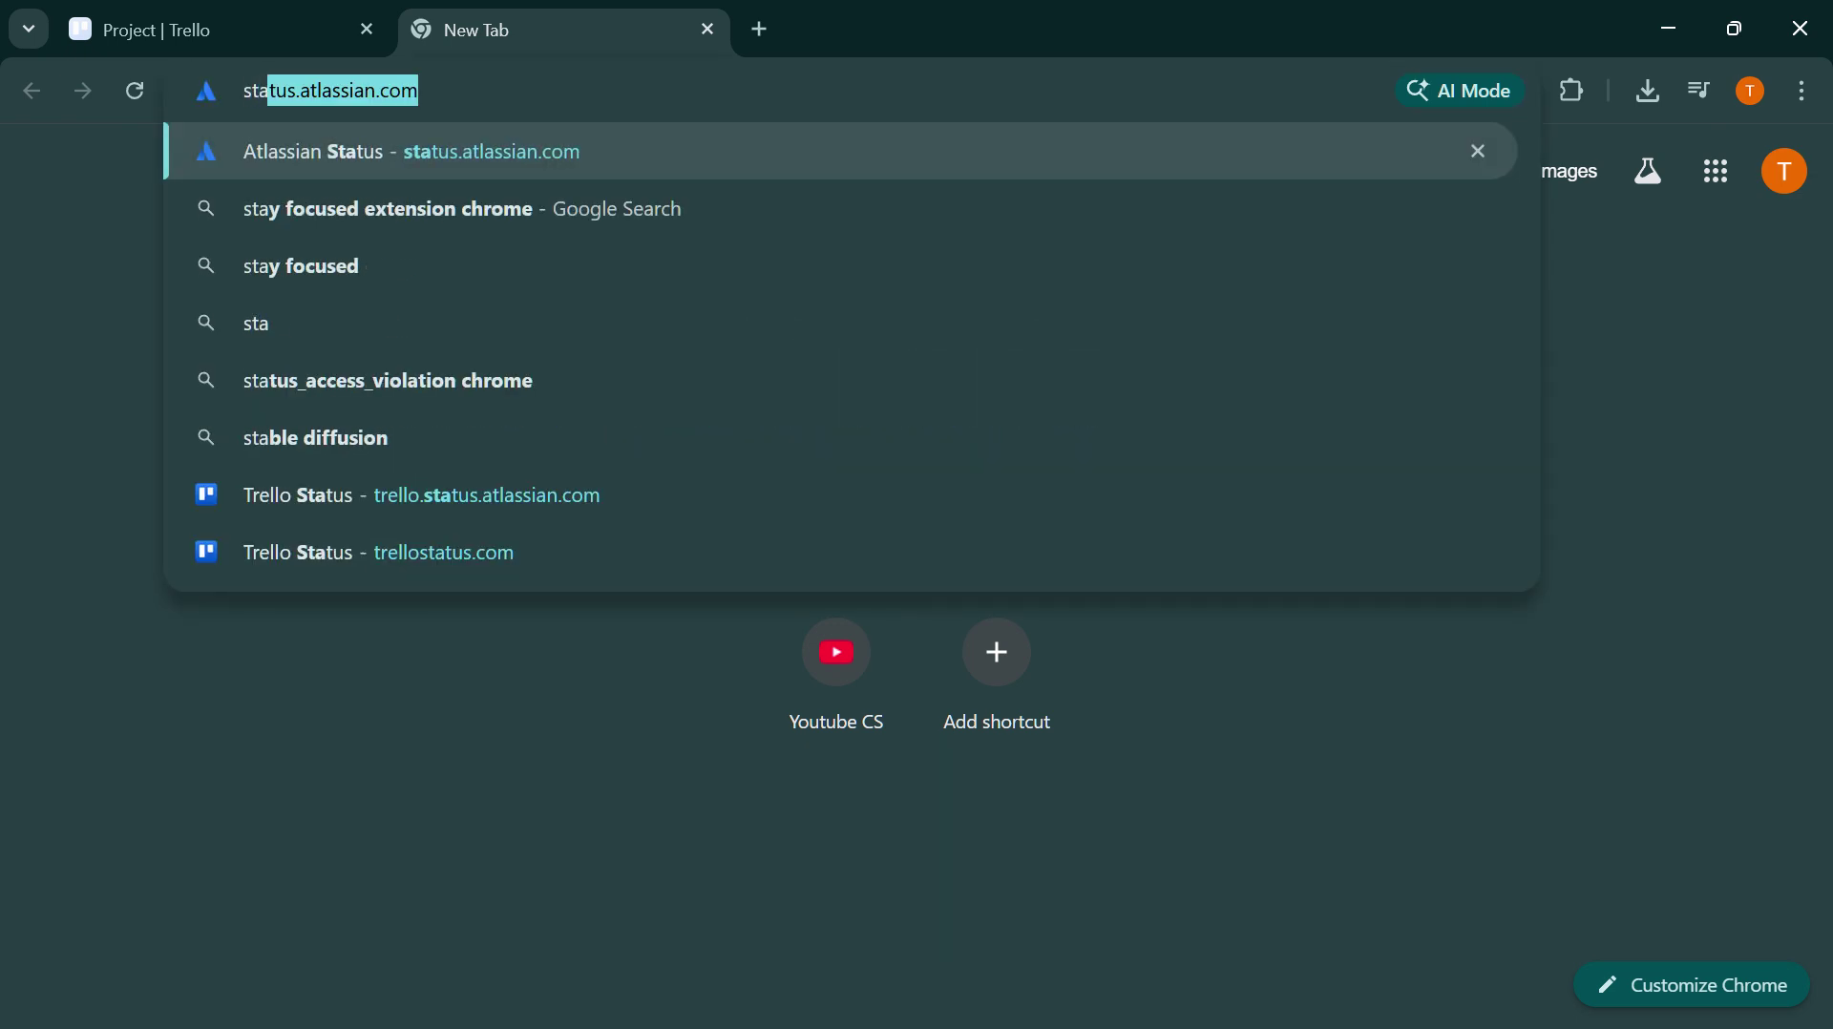
key(BackSpace)
key(Return)
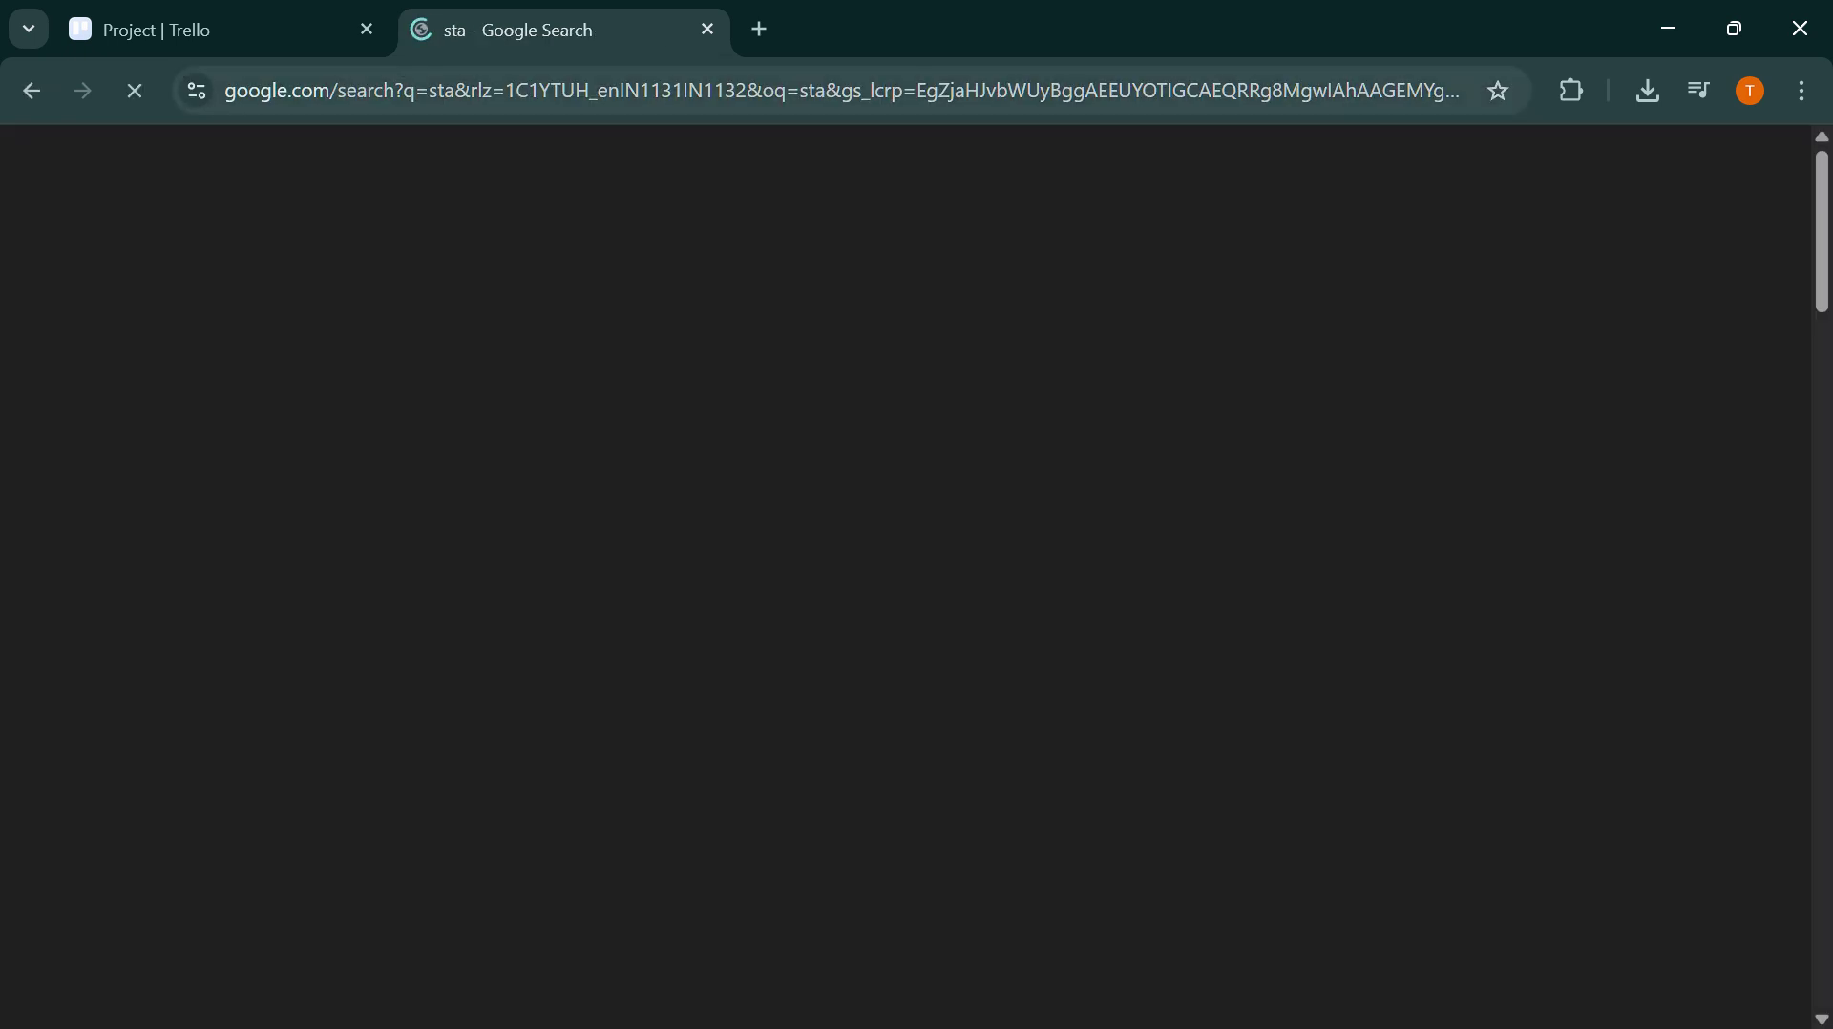
click(421, 221)
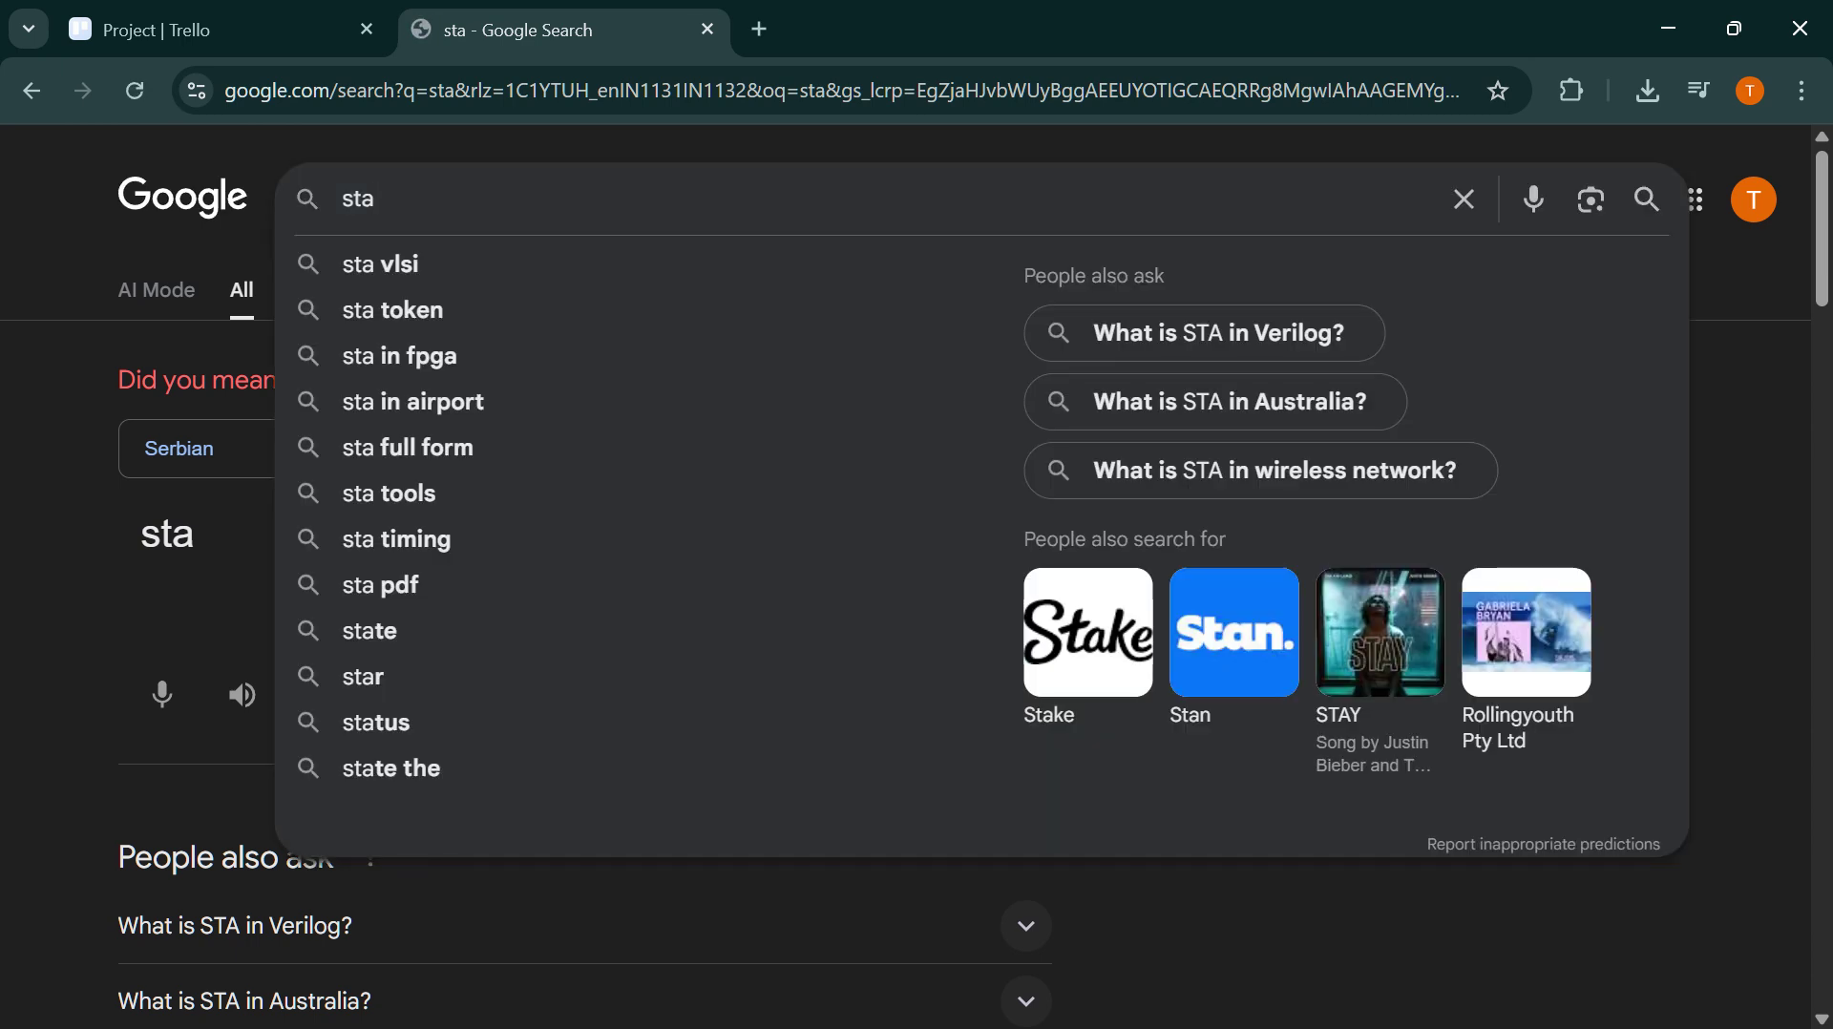
text(t)
click(33, 92)
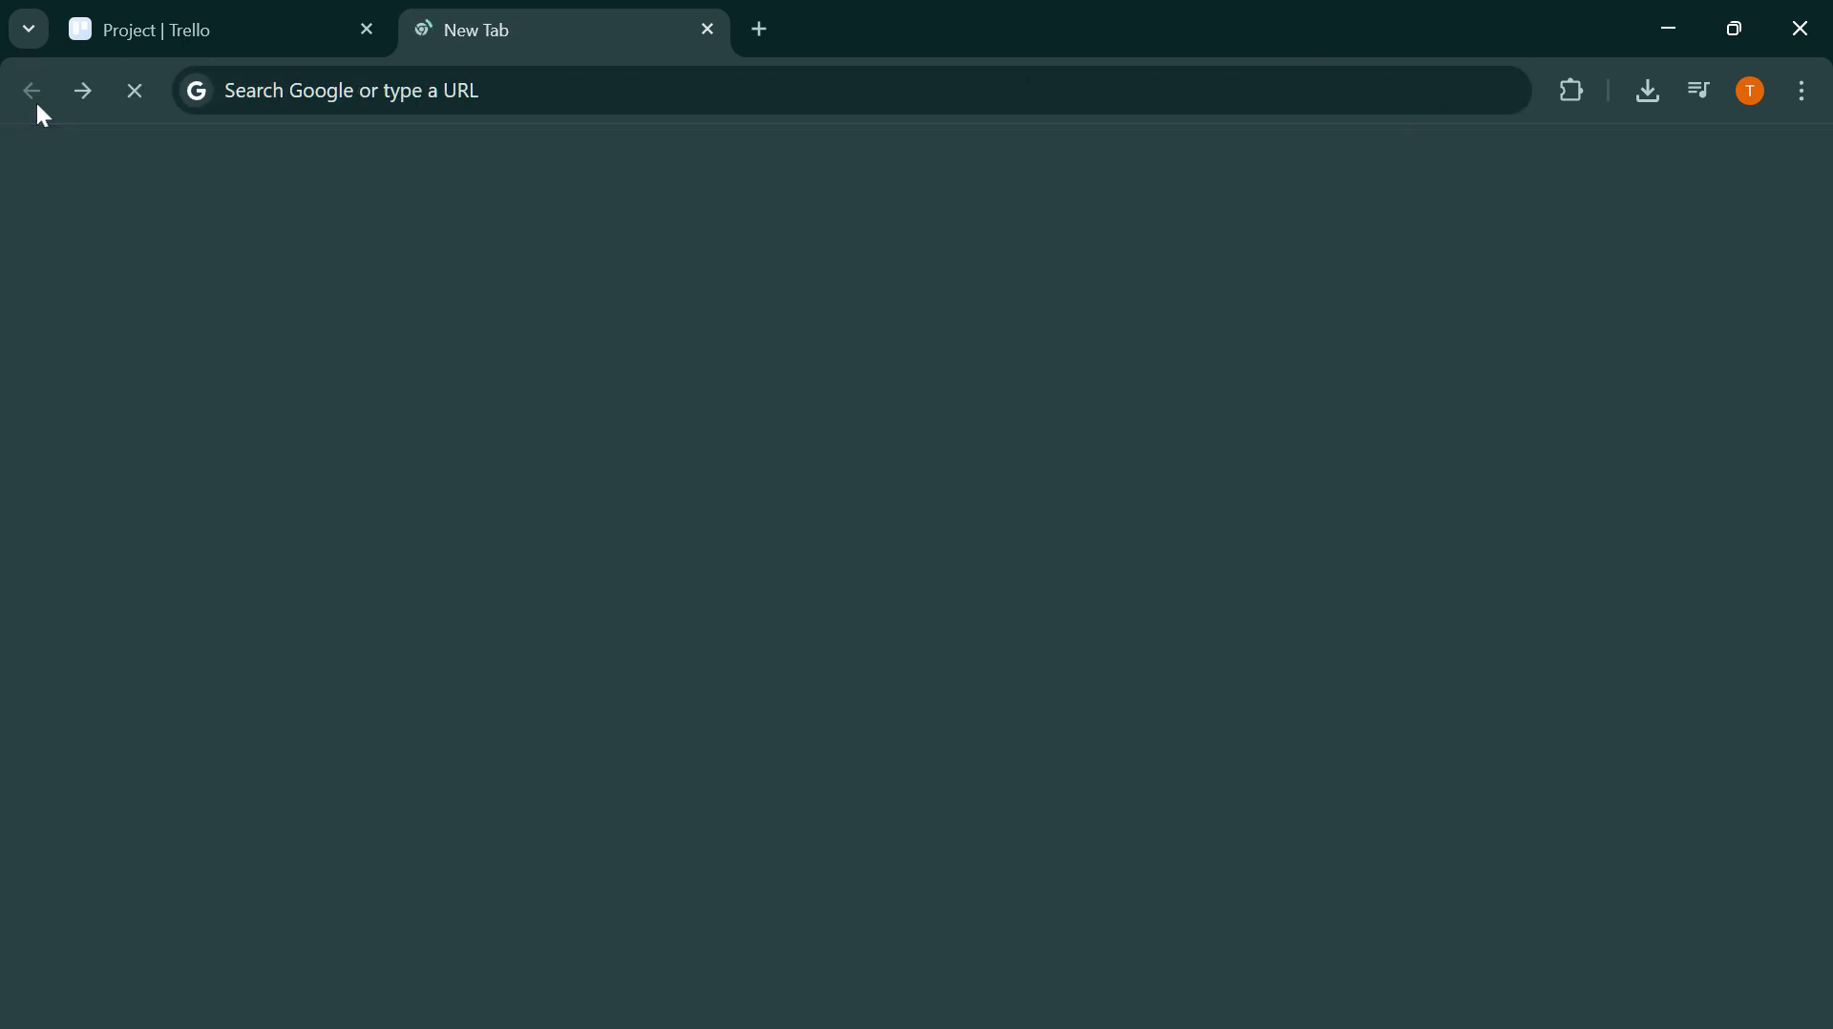
Step: Load status.atlassian.com and open the status page for Trello
click(322, 107)
text(status.atlassian.com)
key(Return)
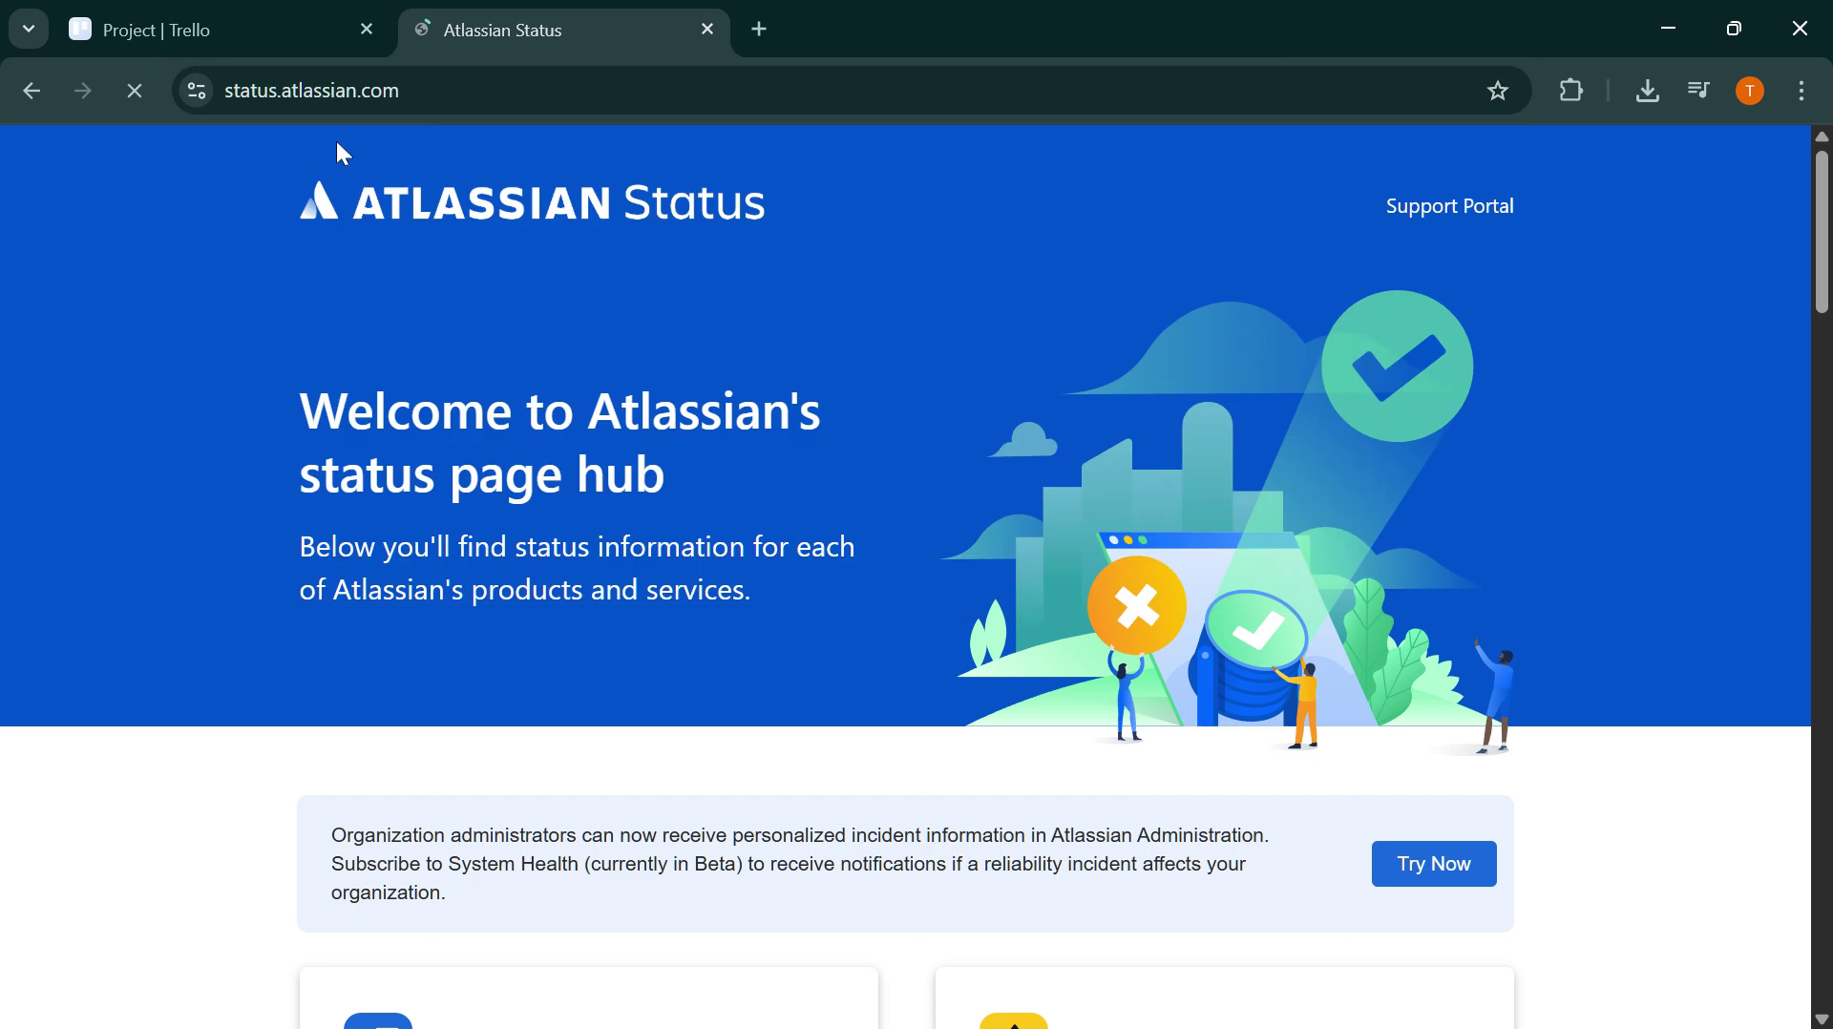
scroll(757, 489, down, 4)
scroll(756, 489, down, 10)
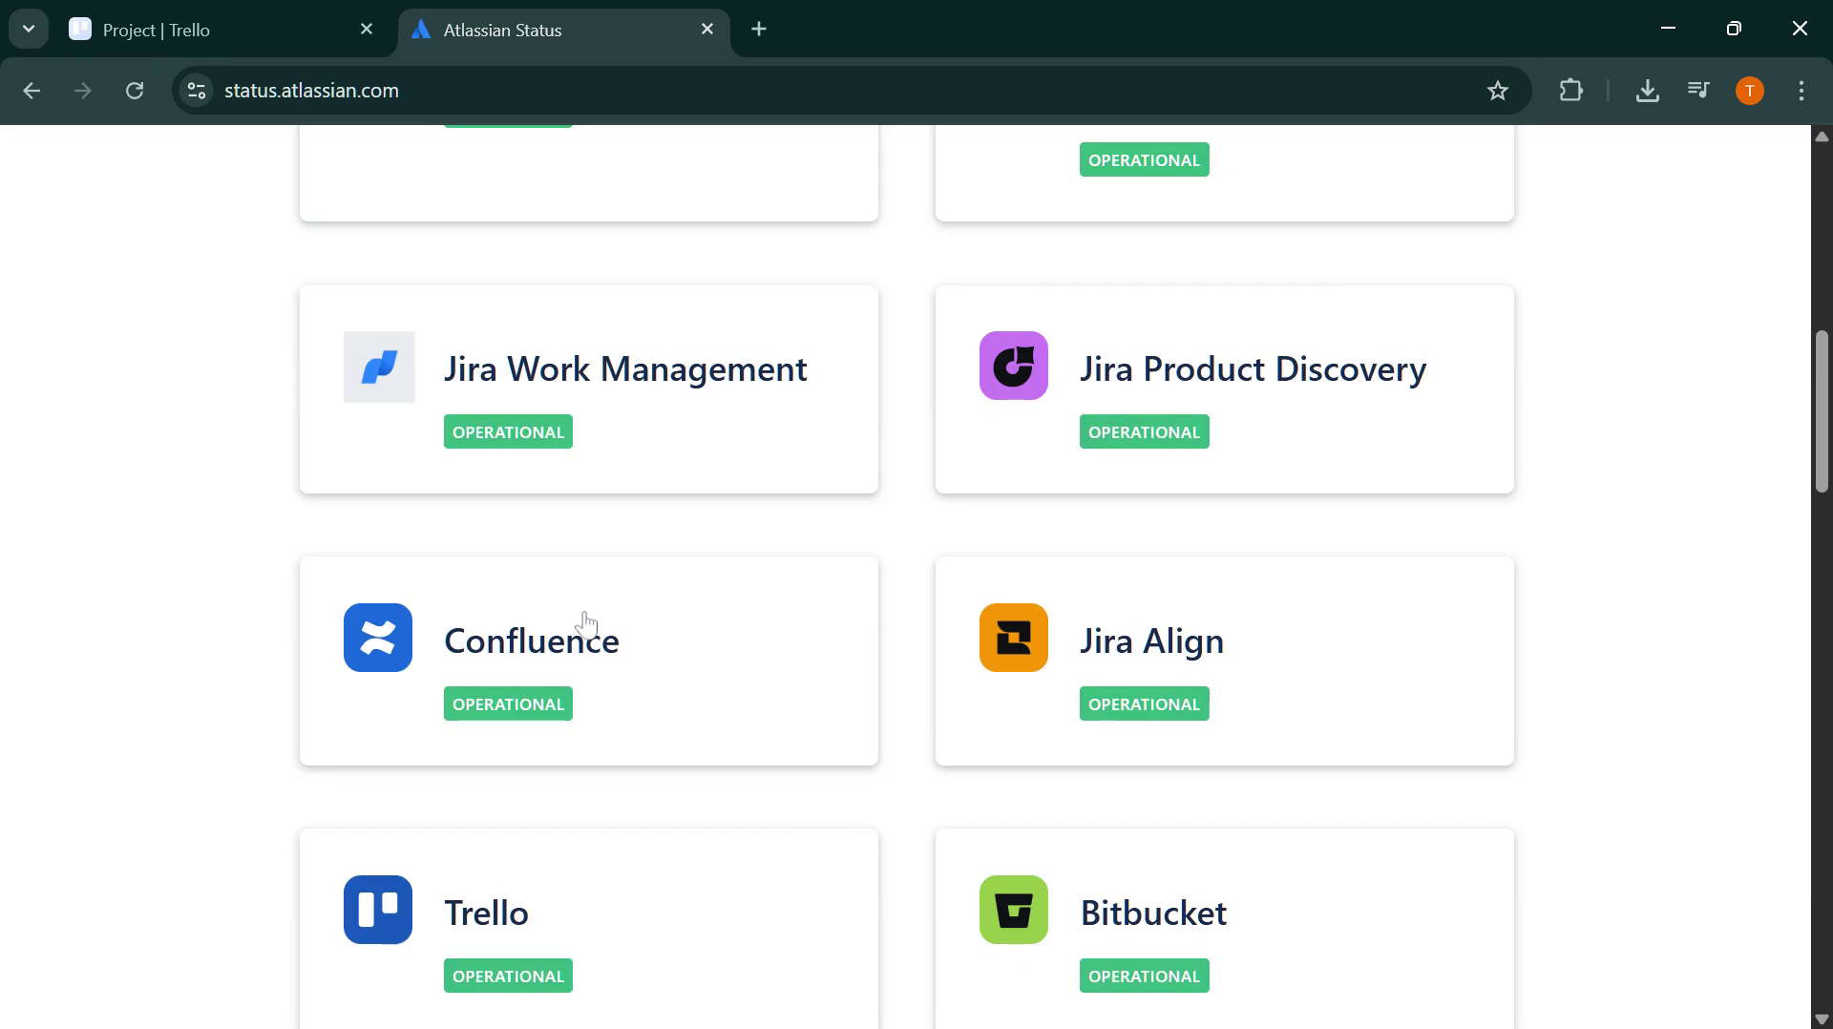
click(611, 745)
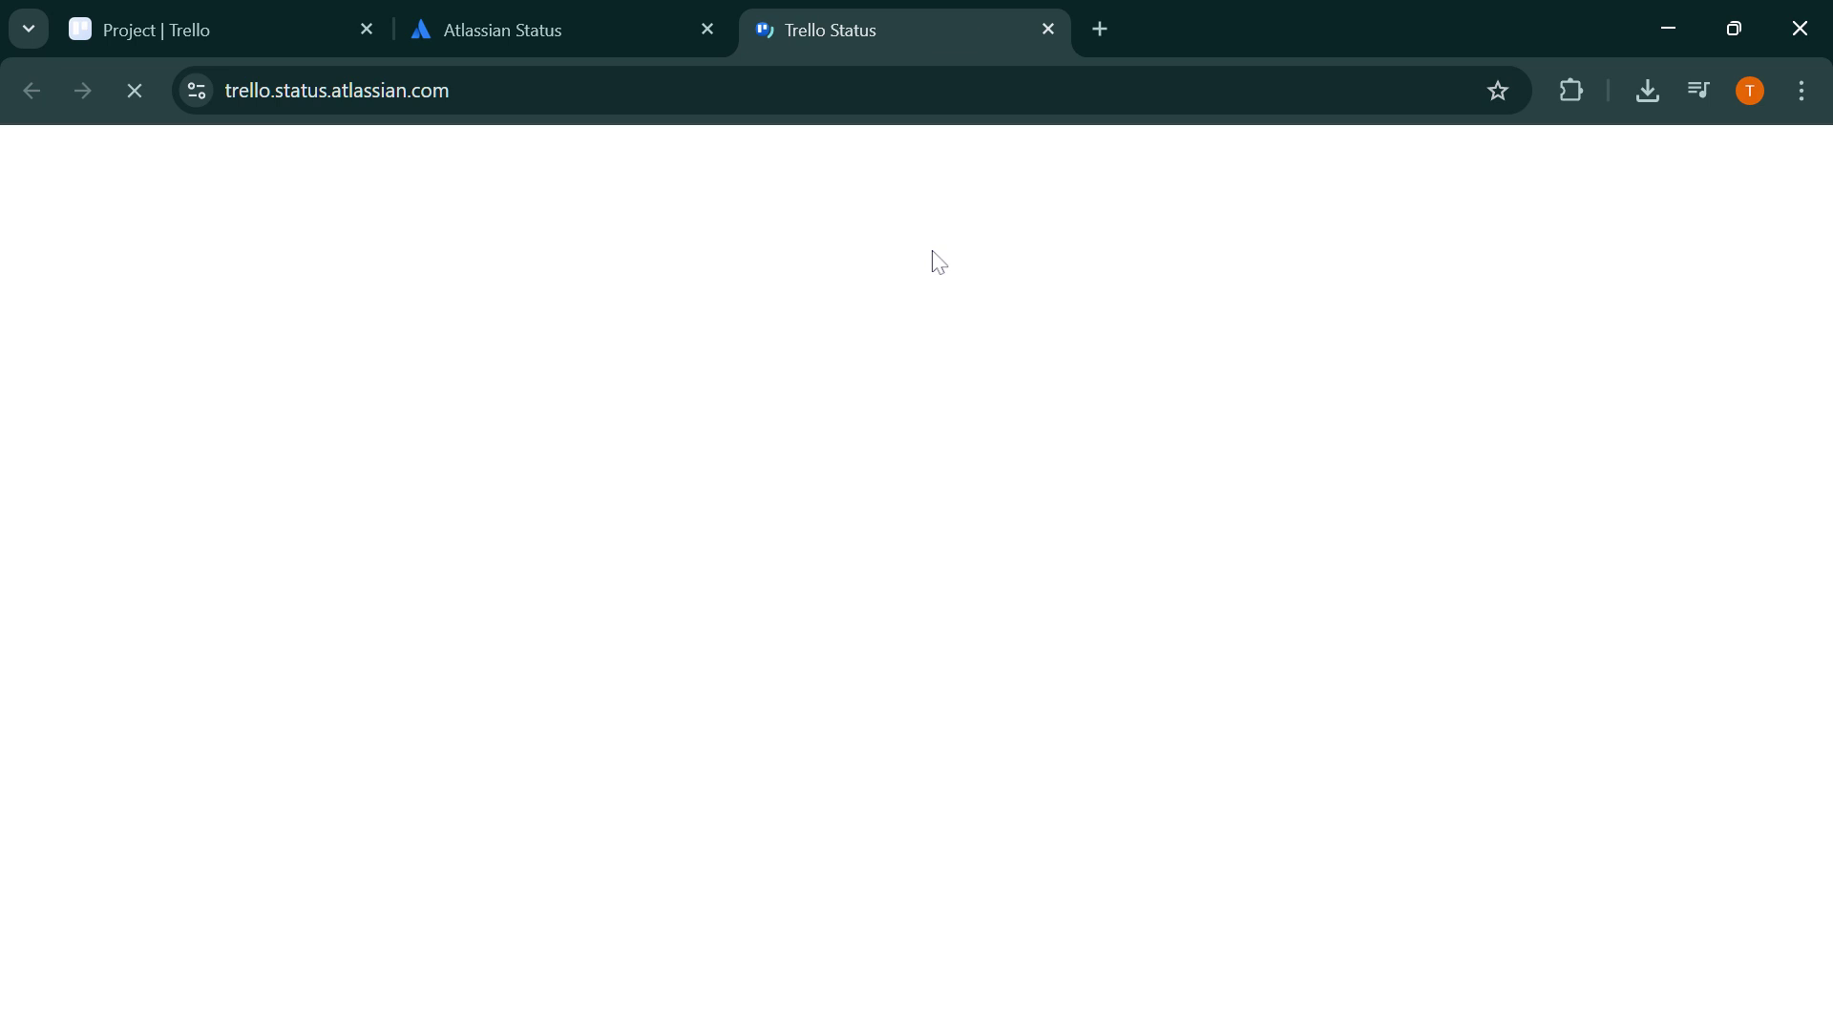
Step: Examine Trello's component status and the historical uptime for Trello.com from December 2025 to February 2026
scroll(888, 420, down, 5)
scroll(922, 441, down, 4)
scroll(955, 420, up, 3)
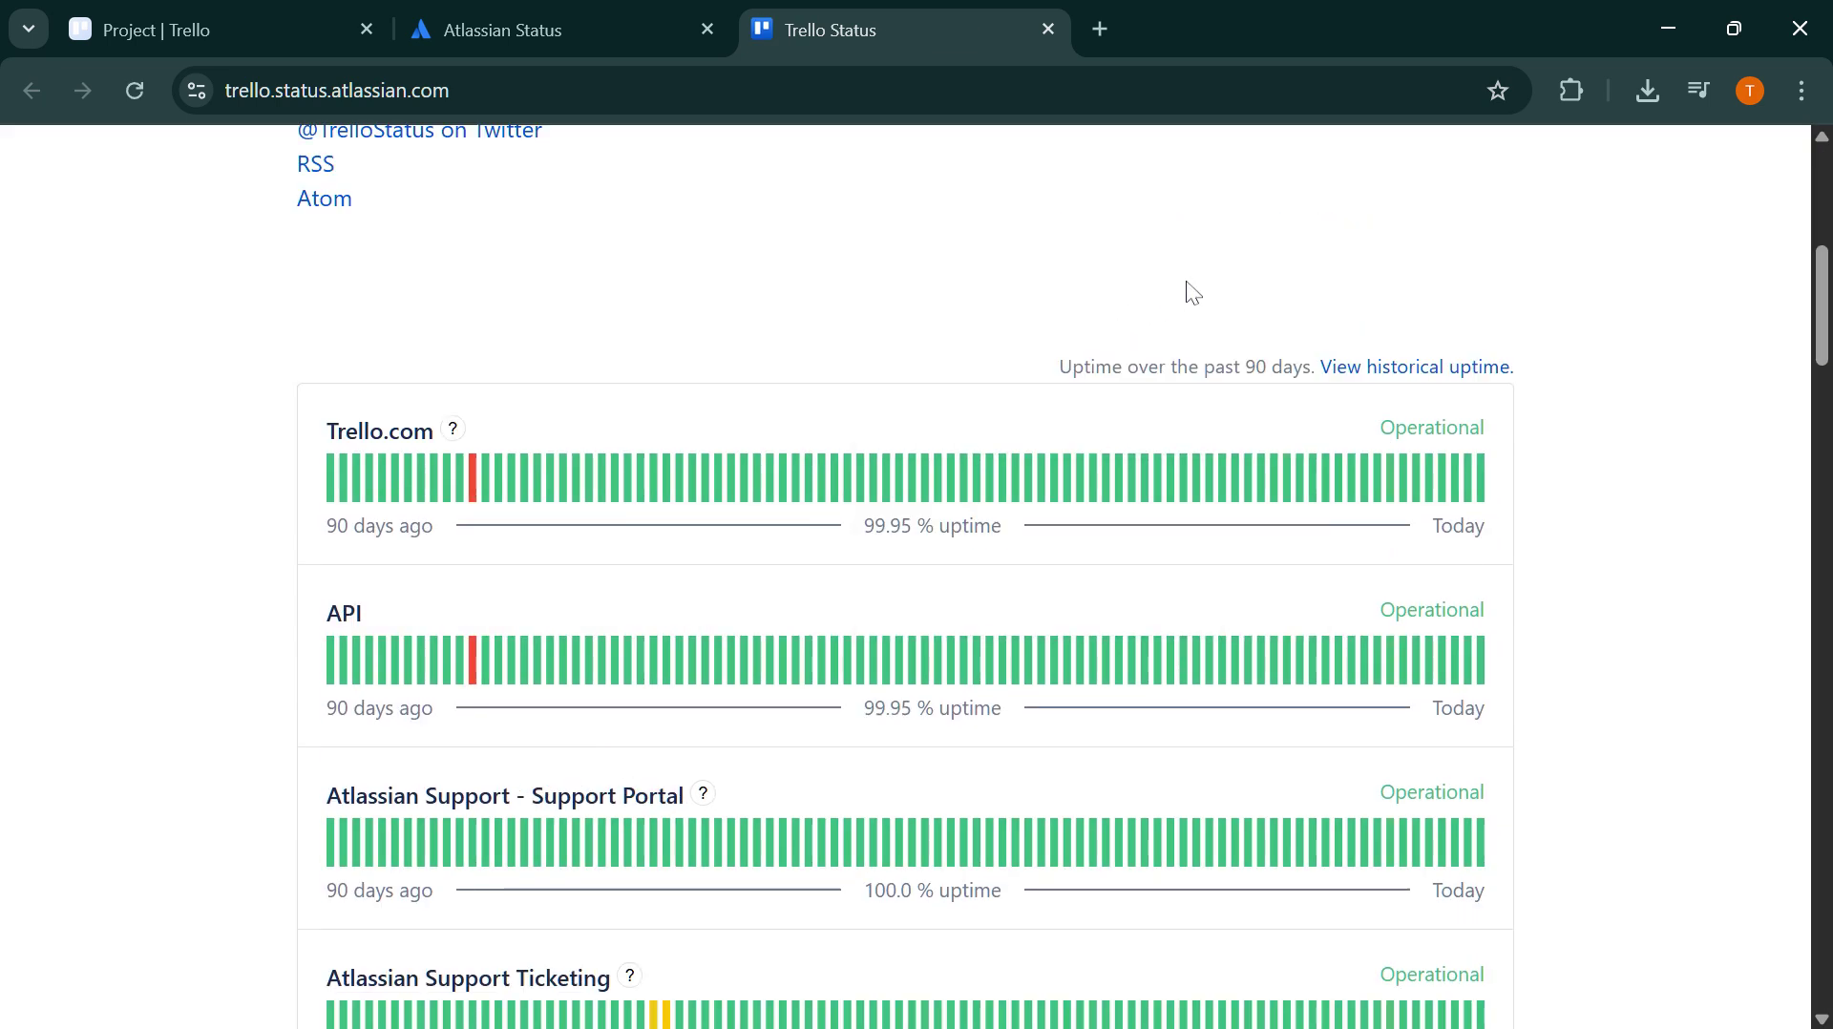
click(1363, 382)
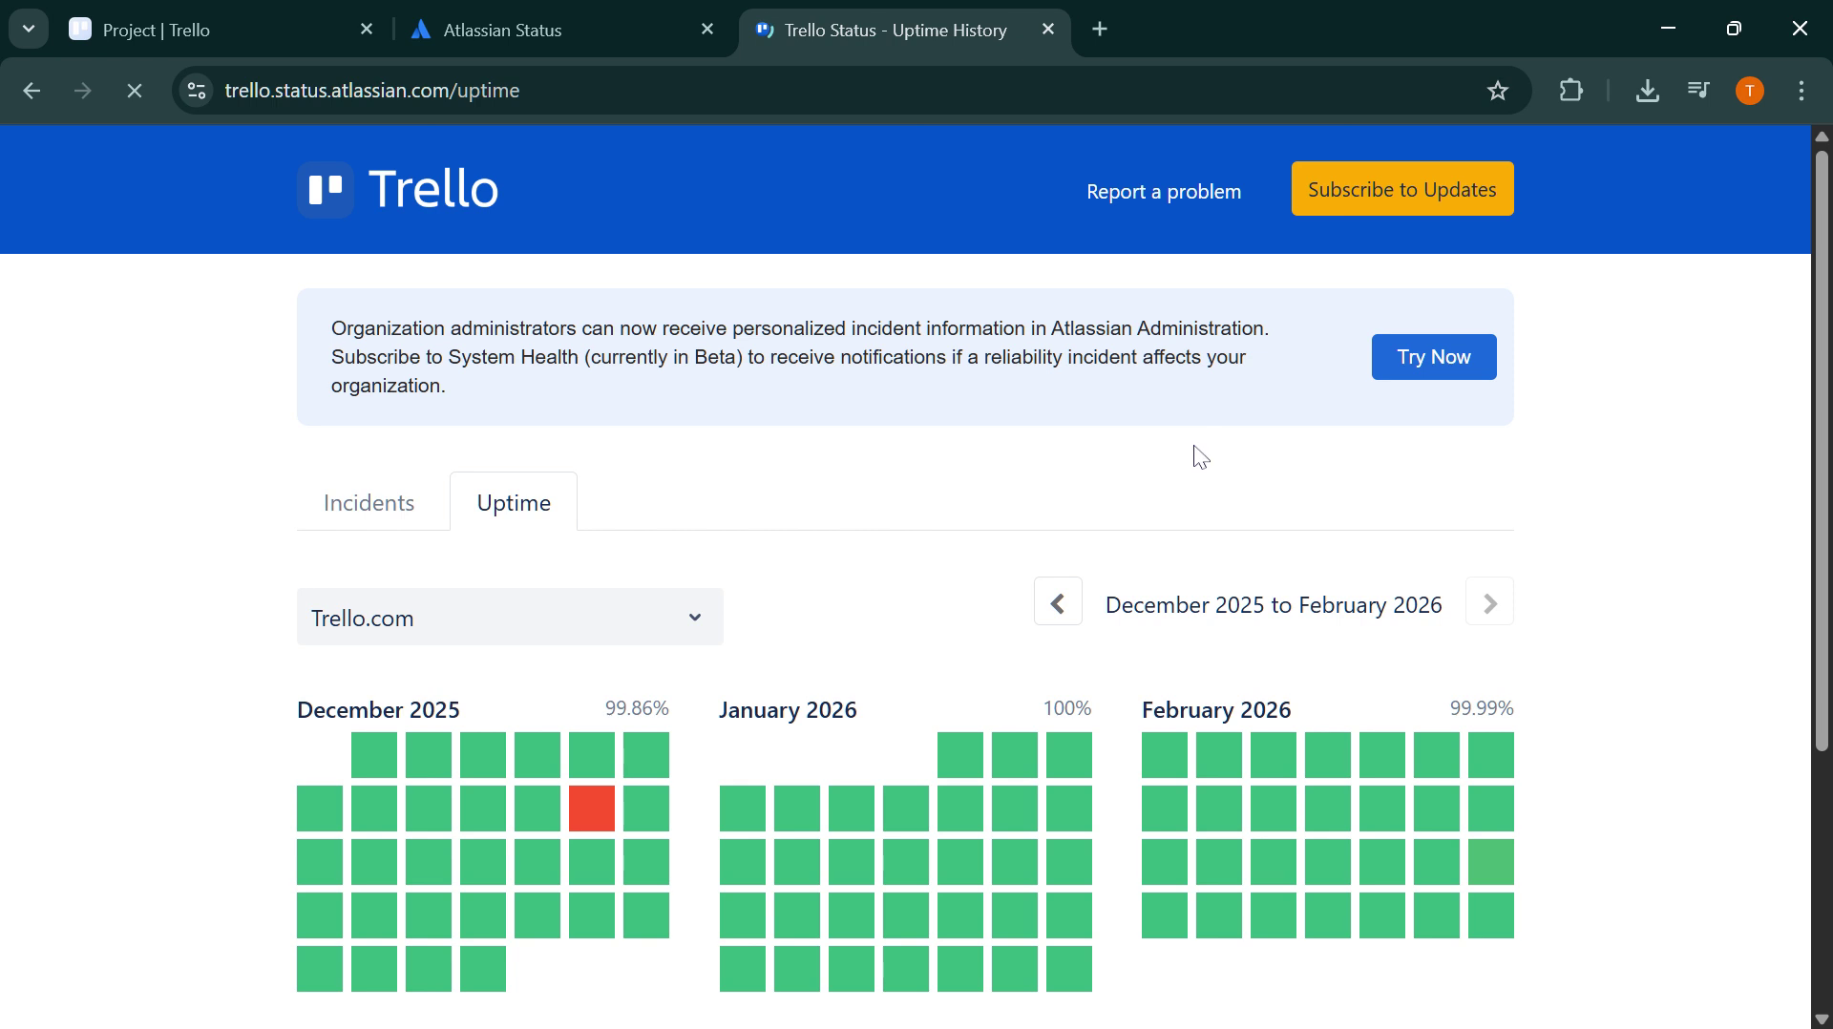
scroll(830, 592, down, 3)
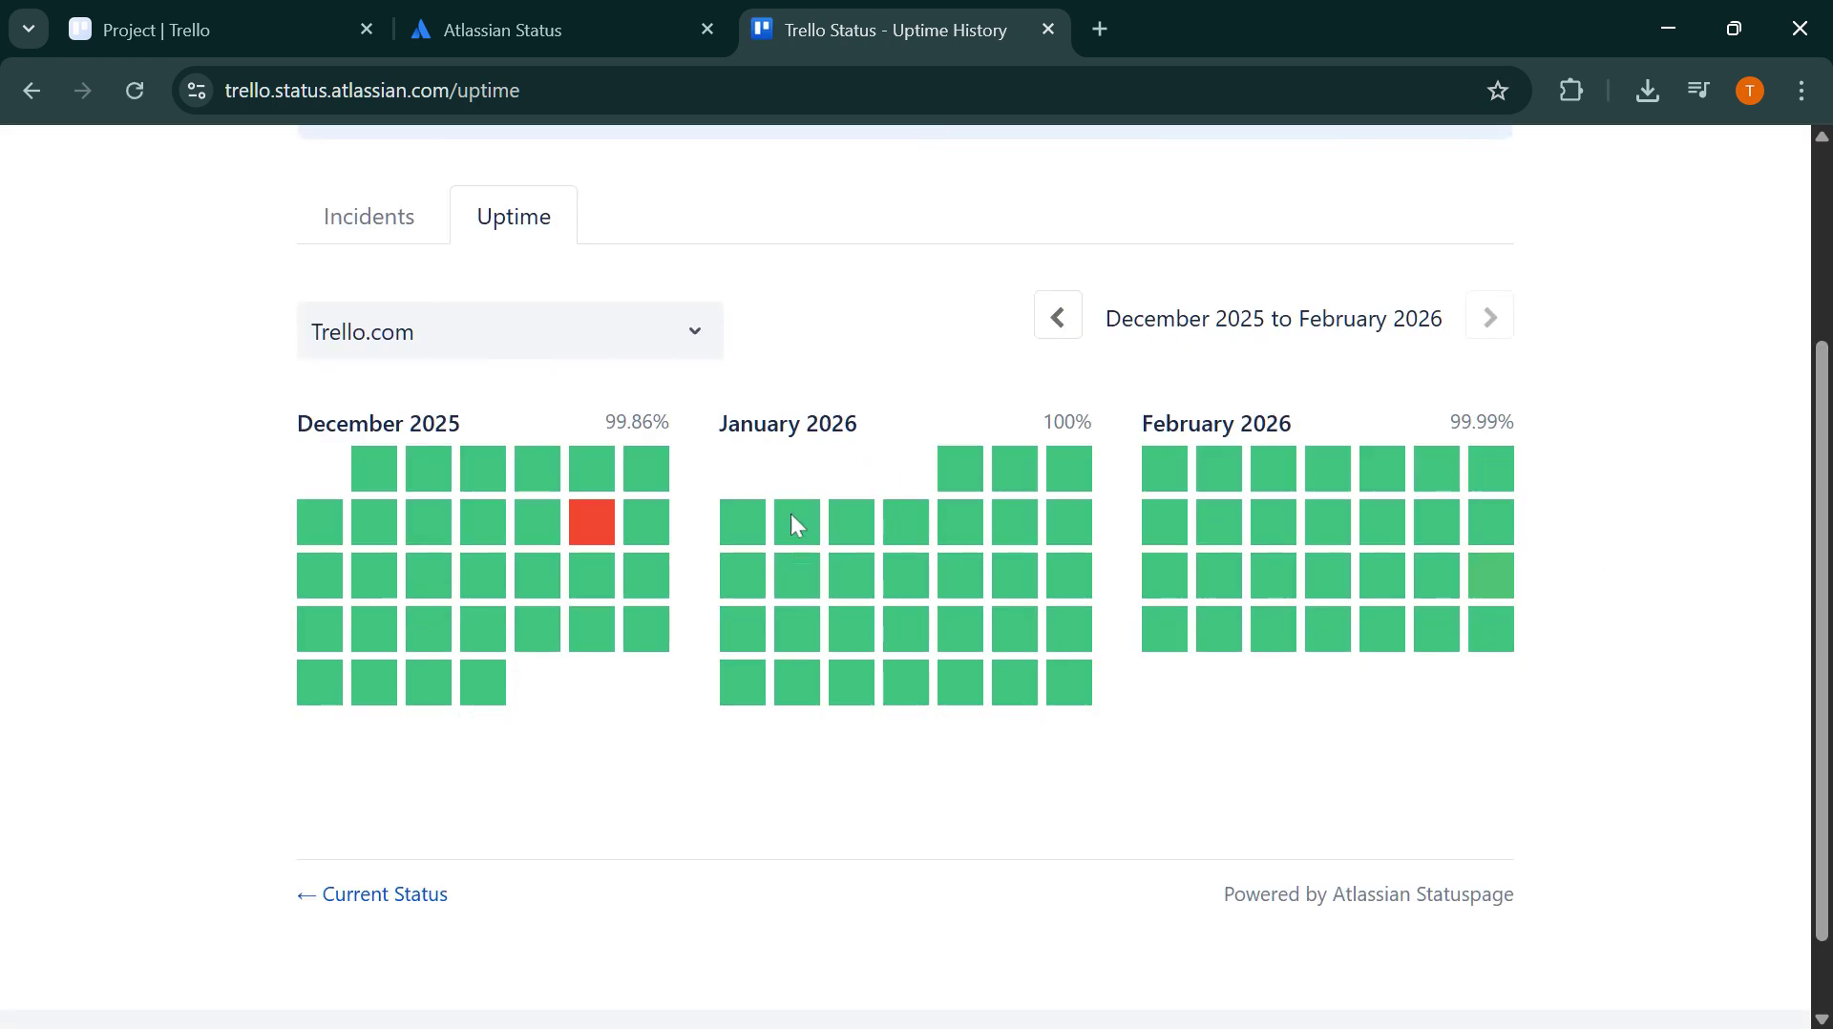
scroll(315, 535, up, 3)
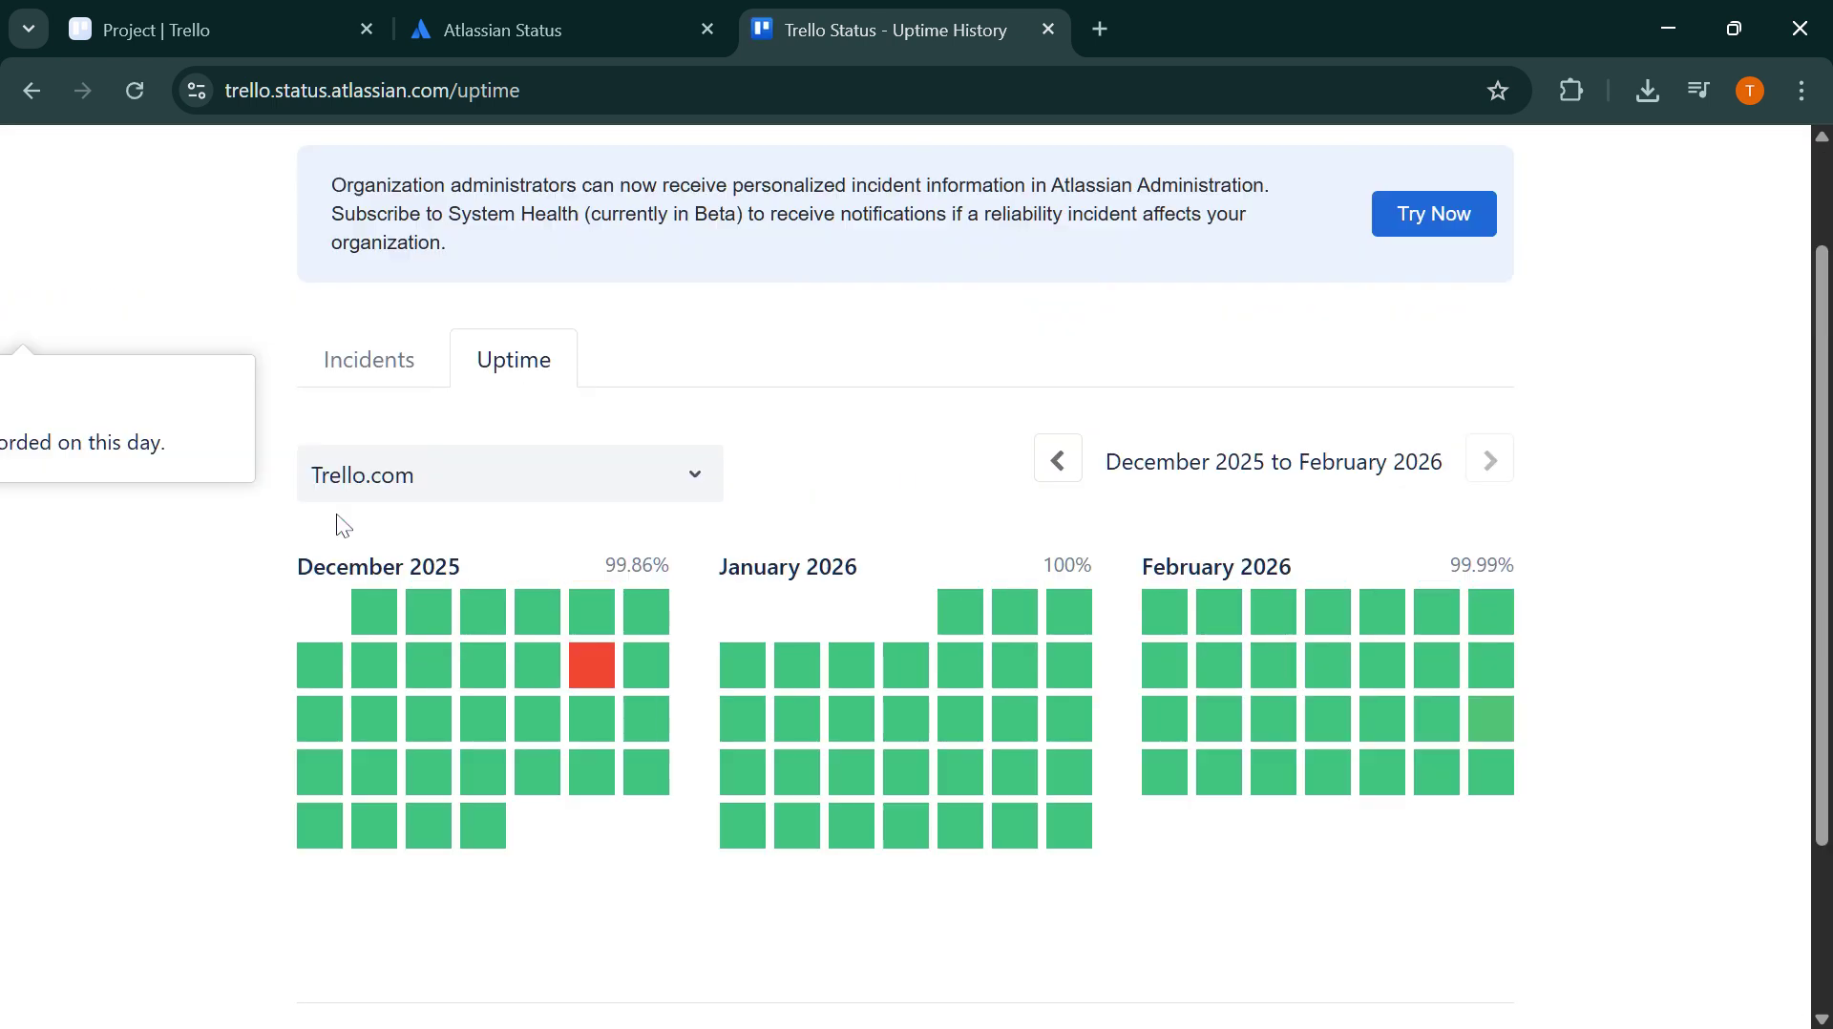
click(679, 634)
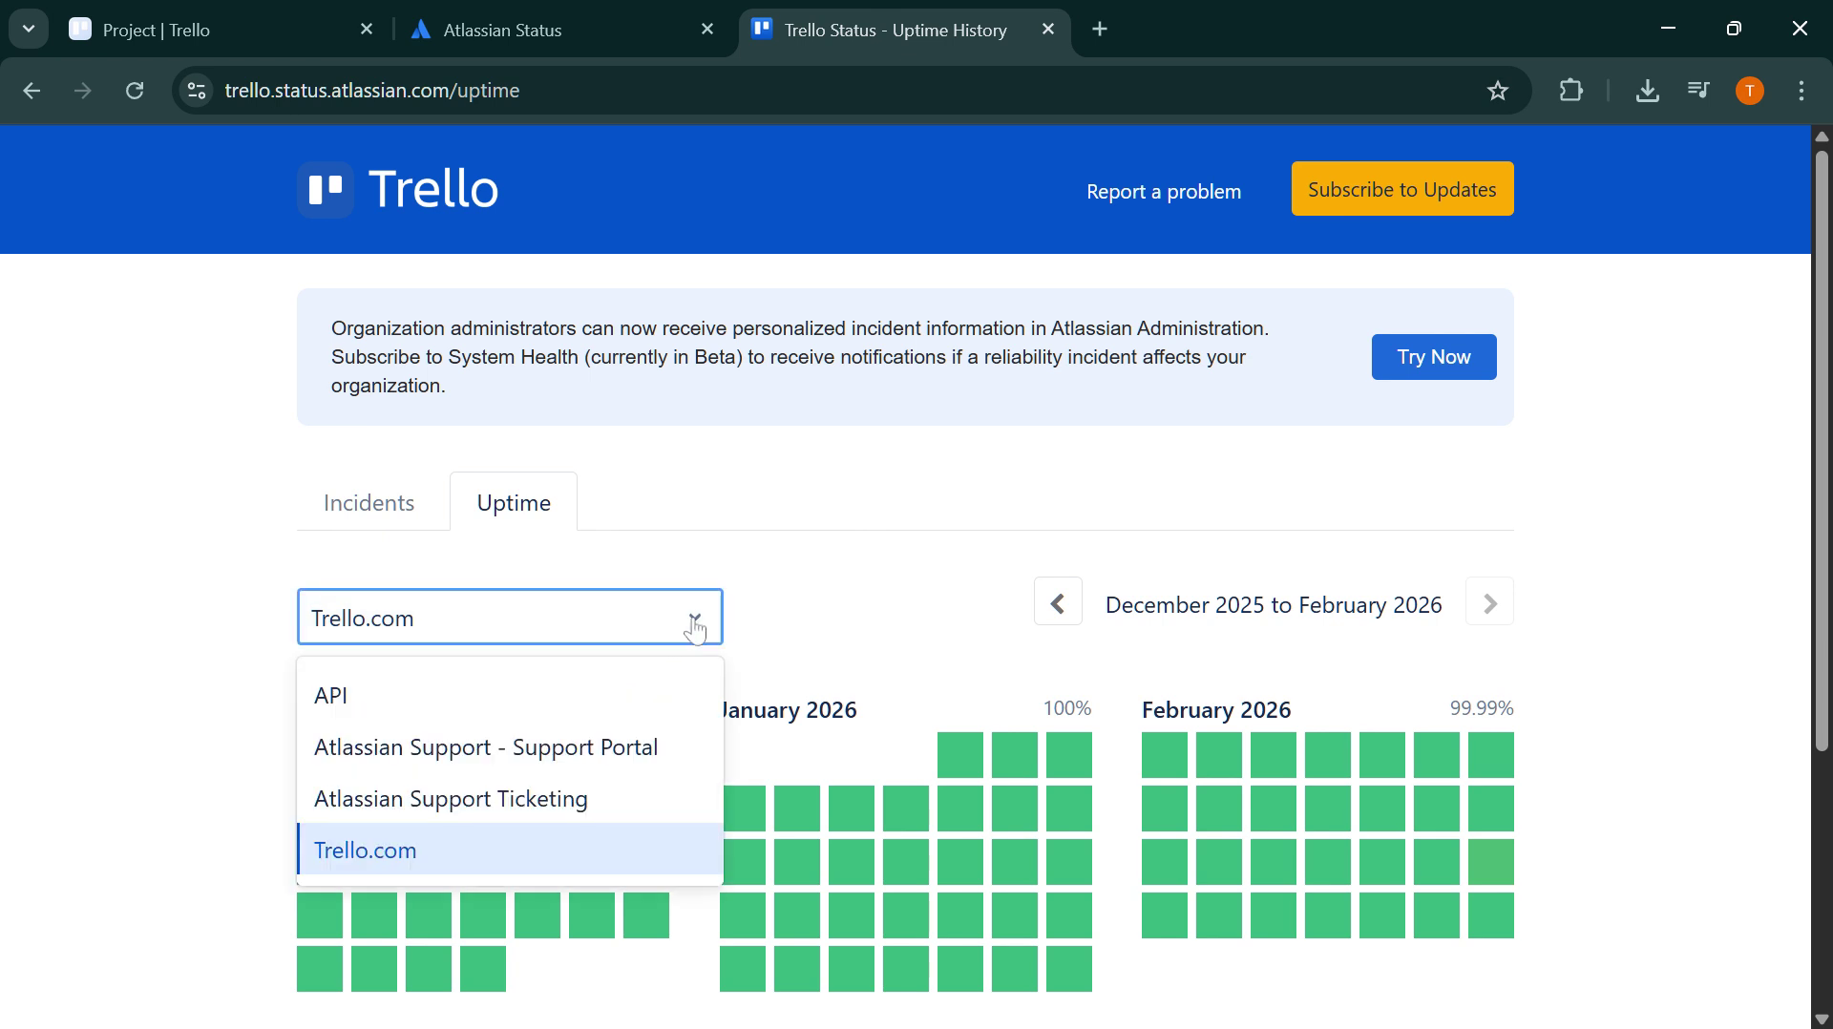
click(696, 630)
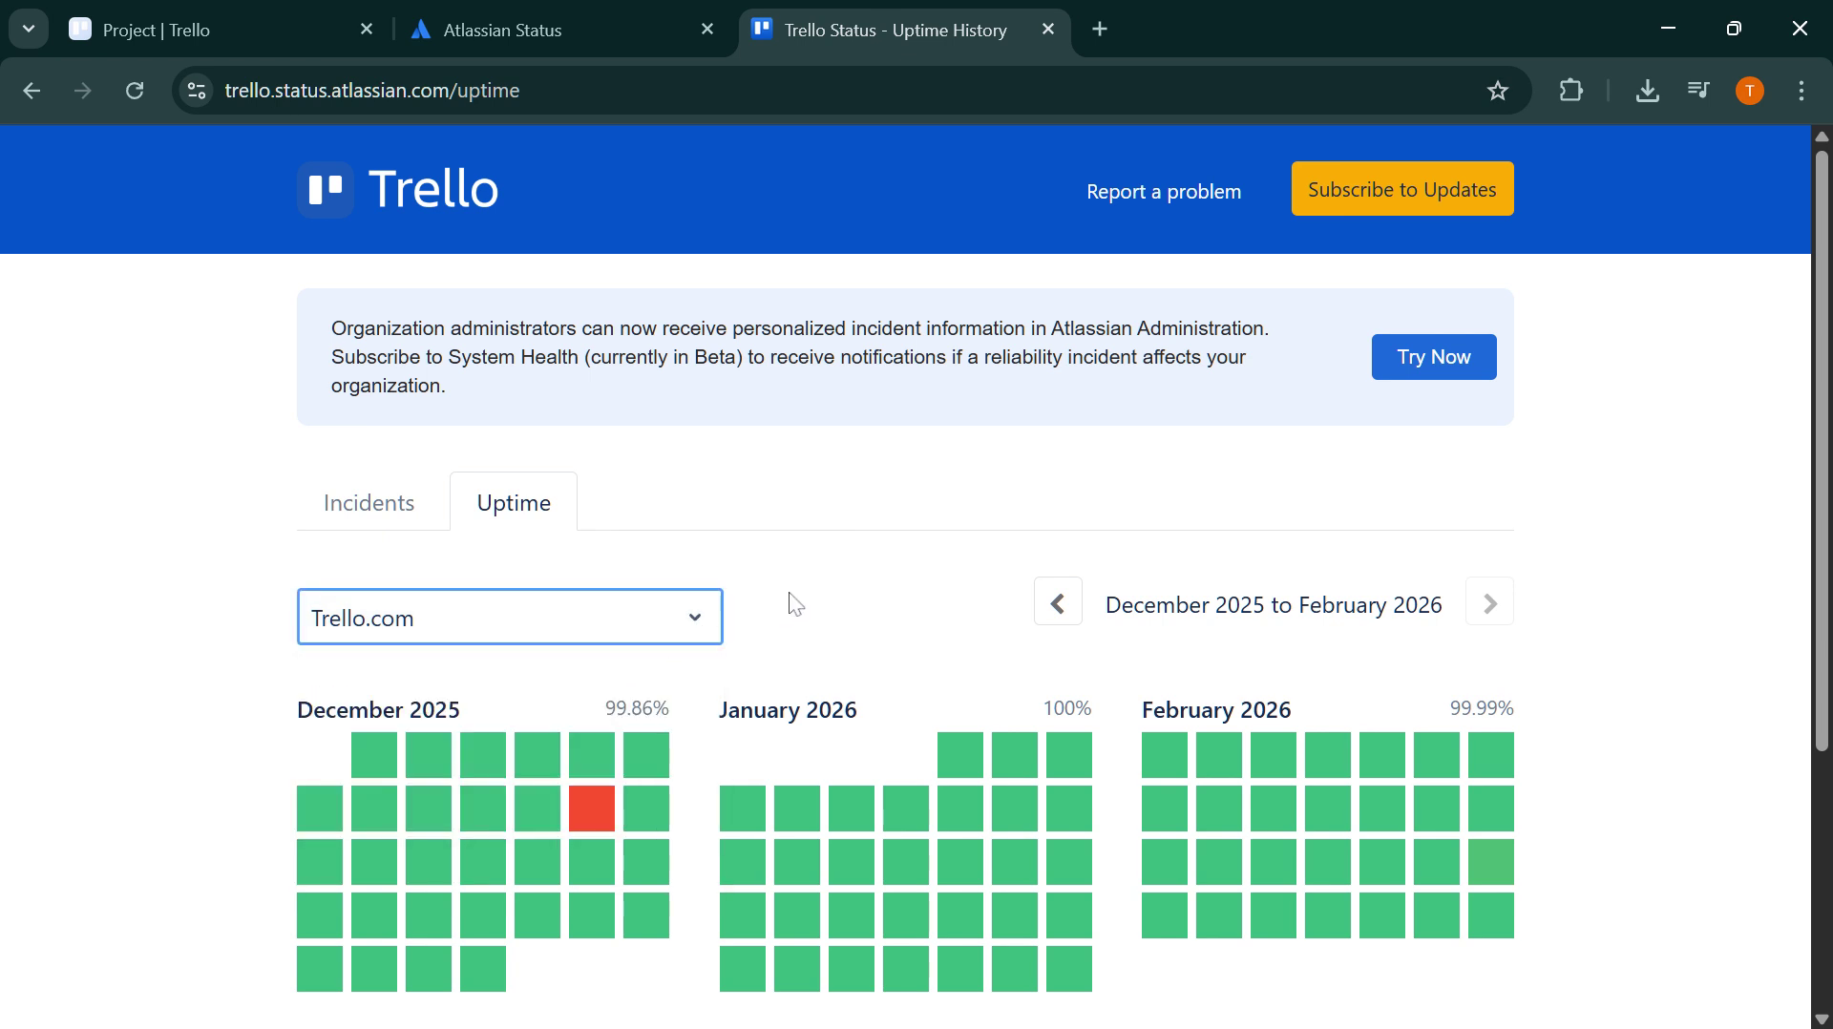
scroll(789, 592, down, 2)
scroll(791, 594, up, 2)
Step: Look through Trello's incident history for December 2025 to February 2026
click(355, 520)
scroll(565, 602, down, 4)
scroll(582, 611, up, 4)
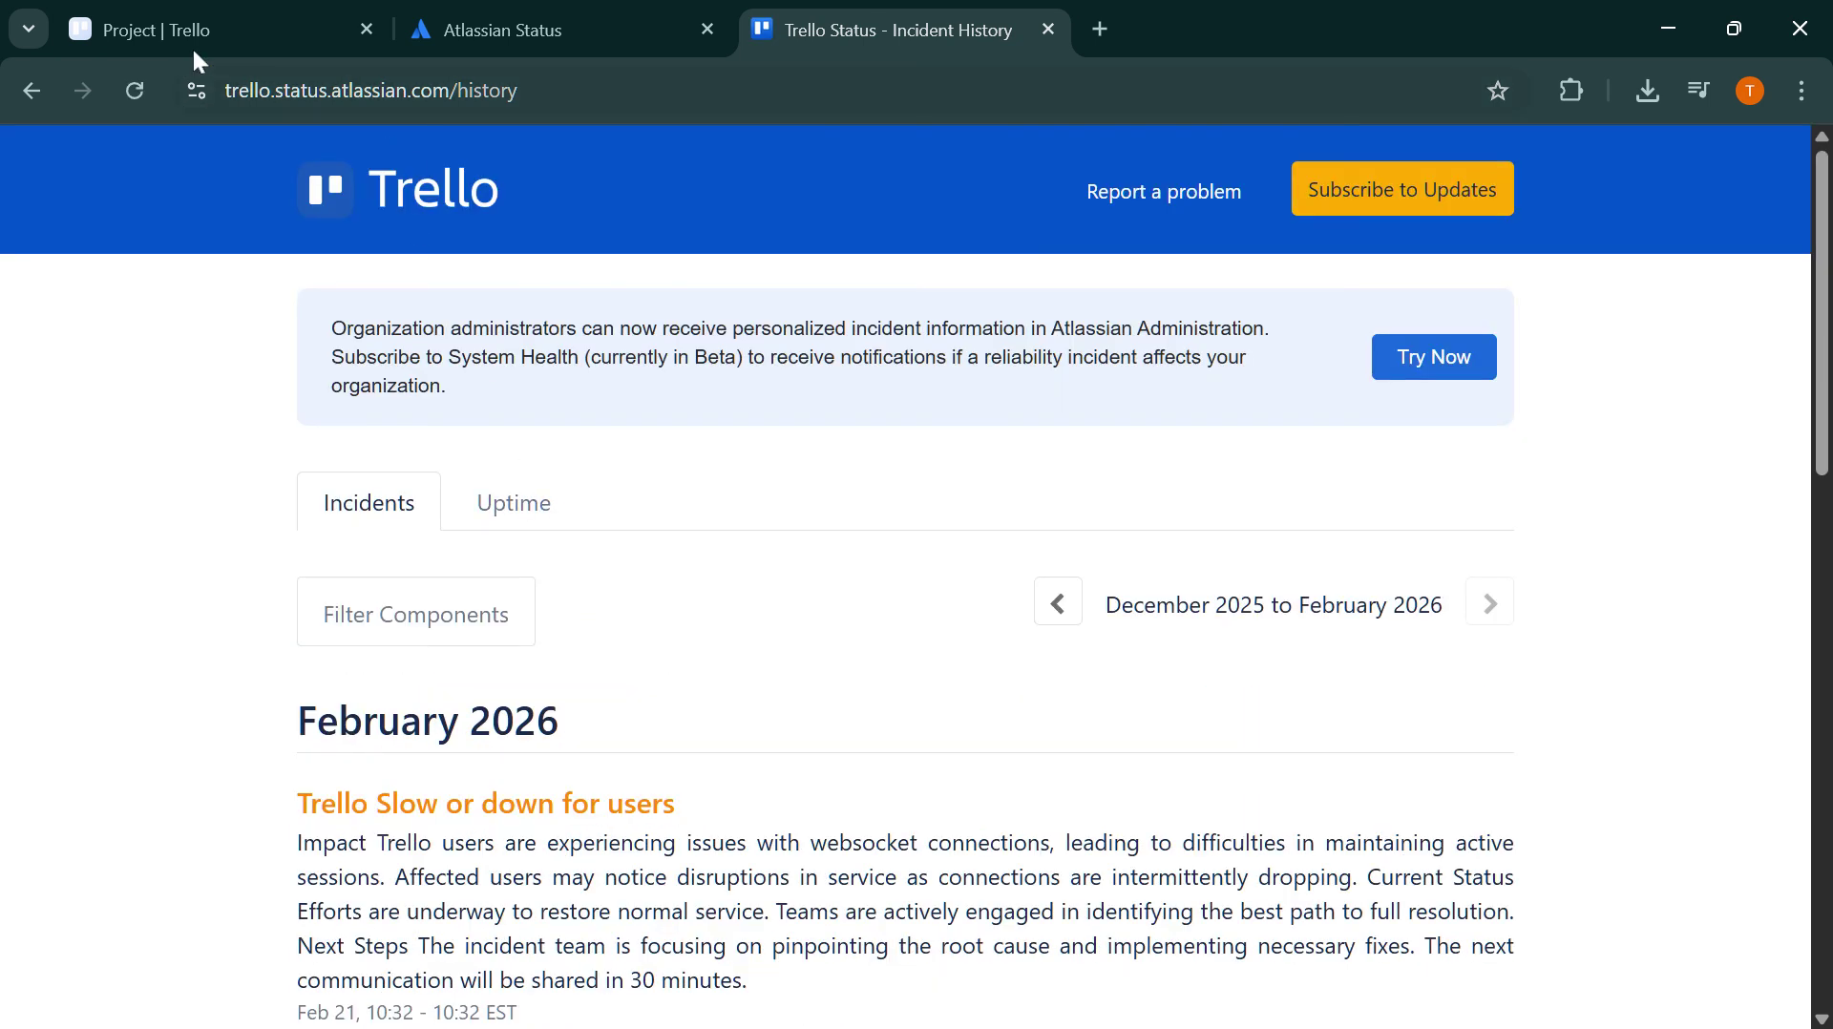
Step: Return to the Project board, open the existing automation rule for editing, inspect its trigger and action, and close it without changes
click(232, 27)
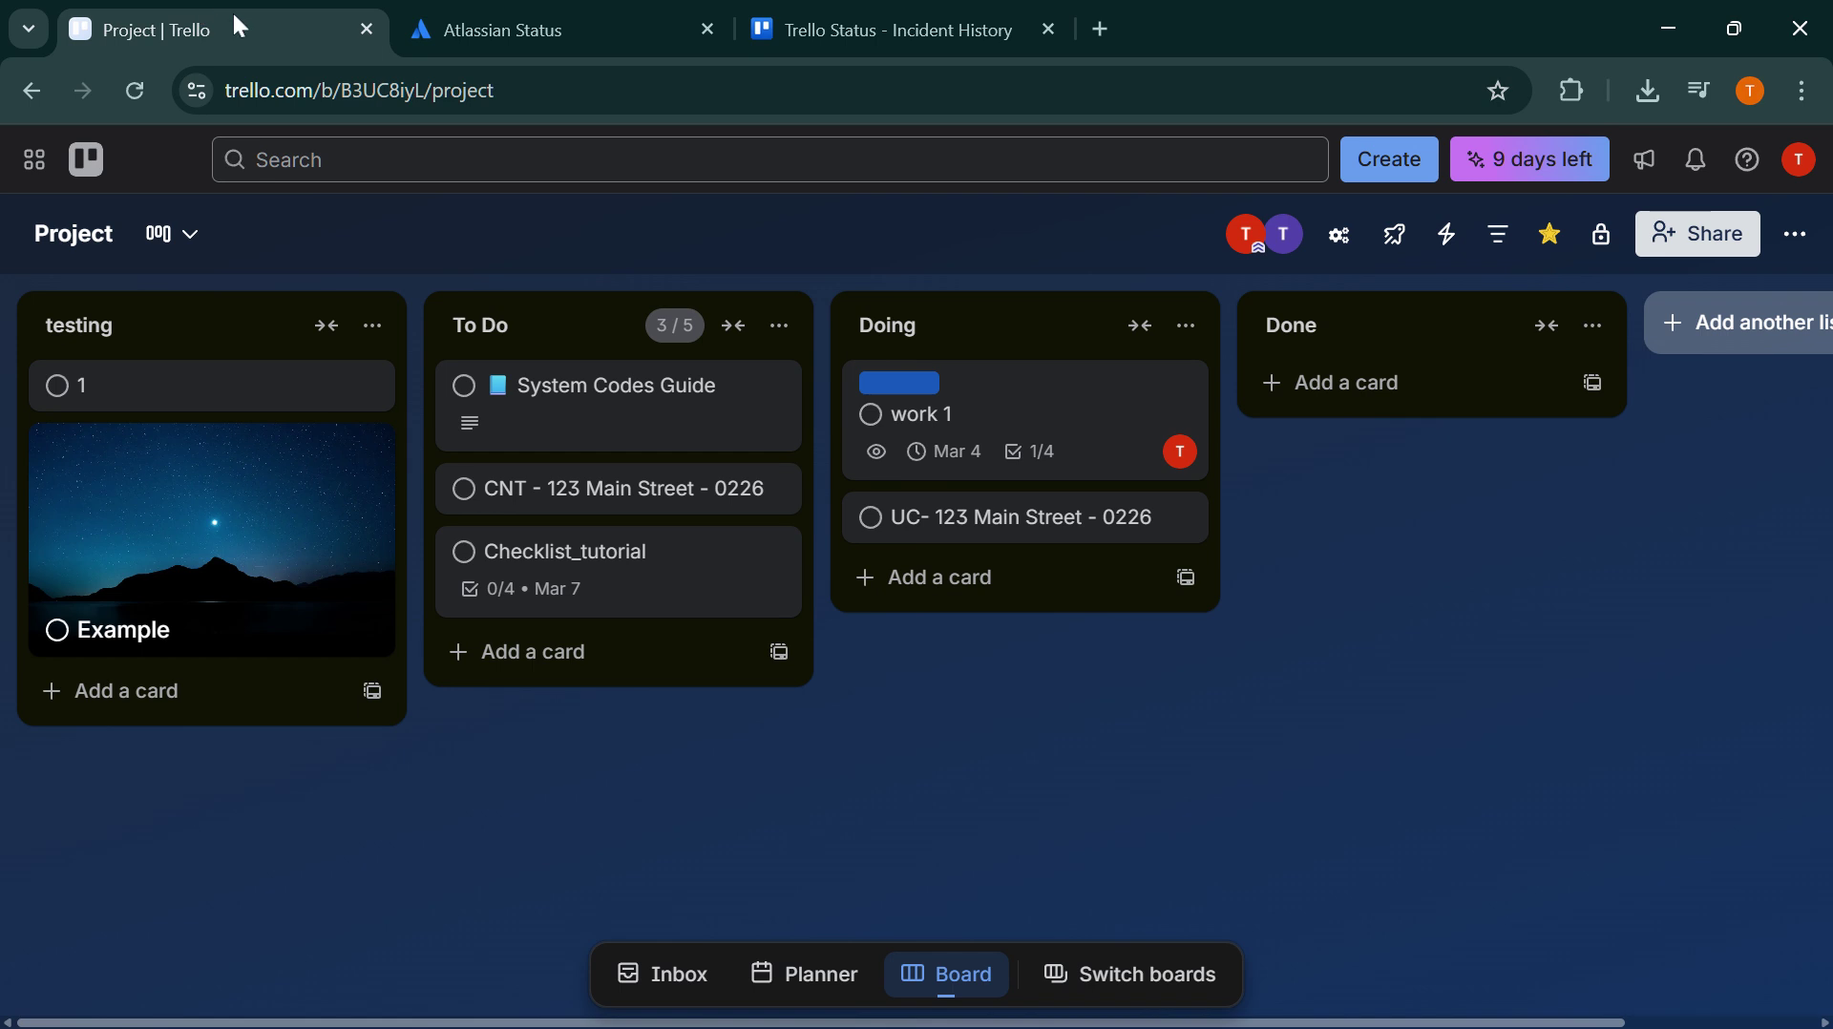
click(1447, 234)
click(1490, 510)
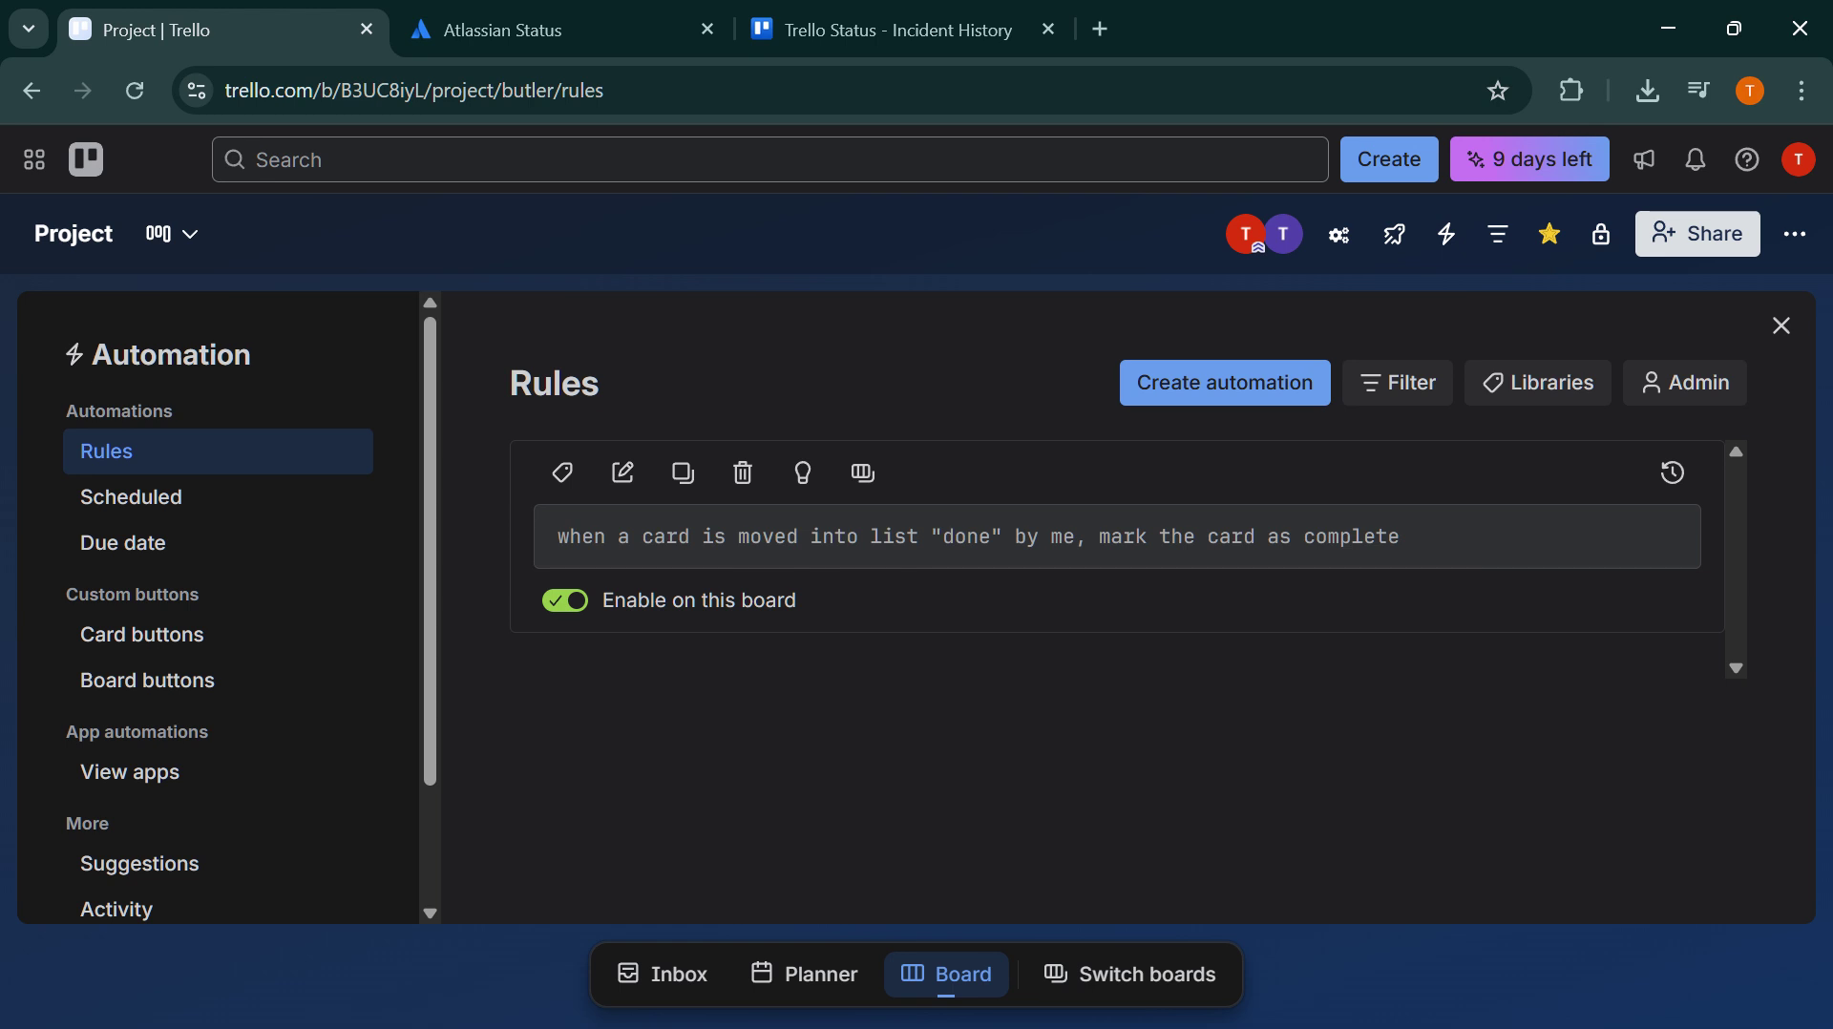
click(623, 473)
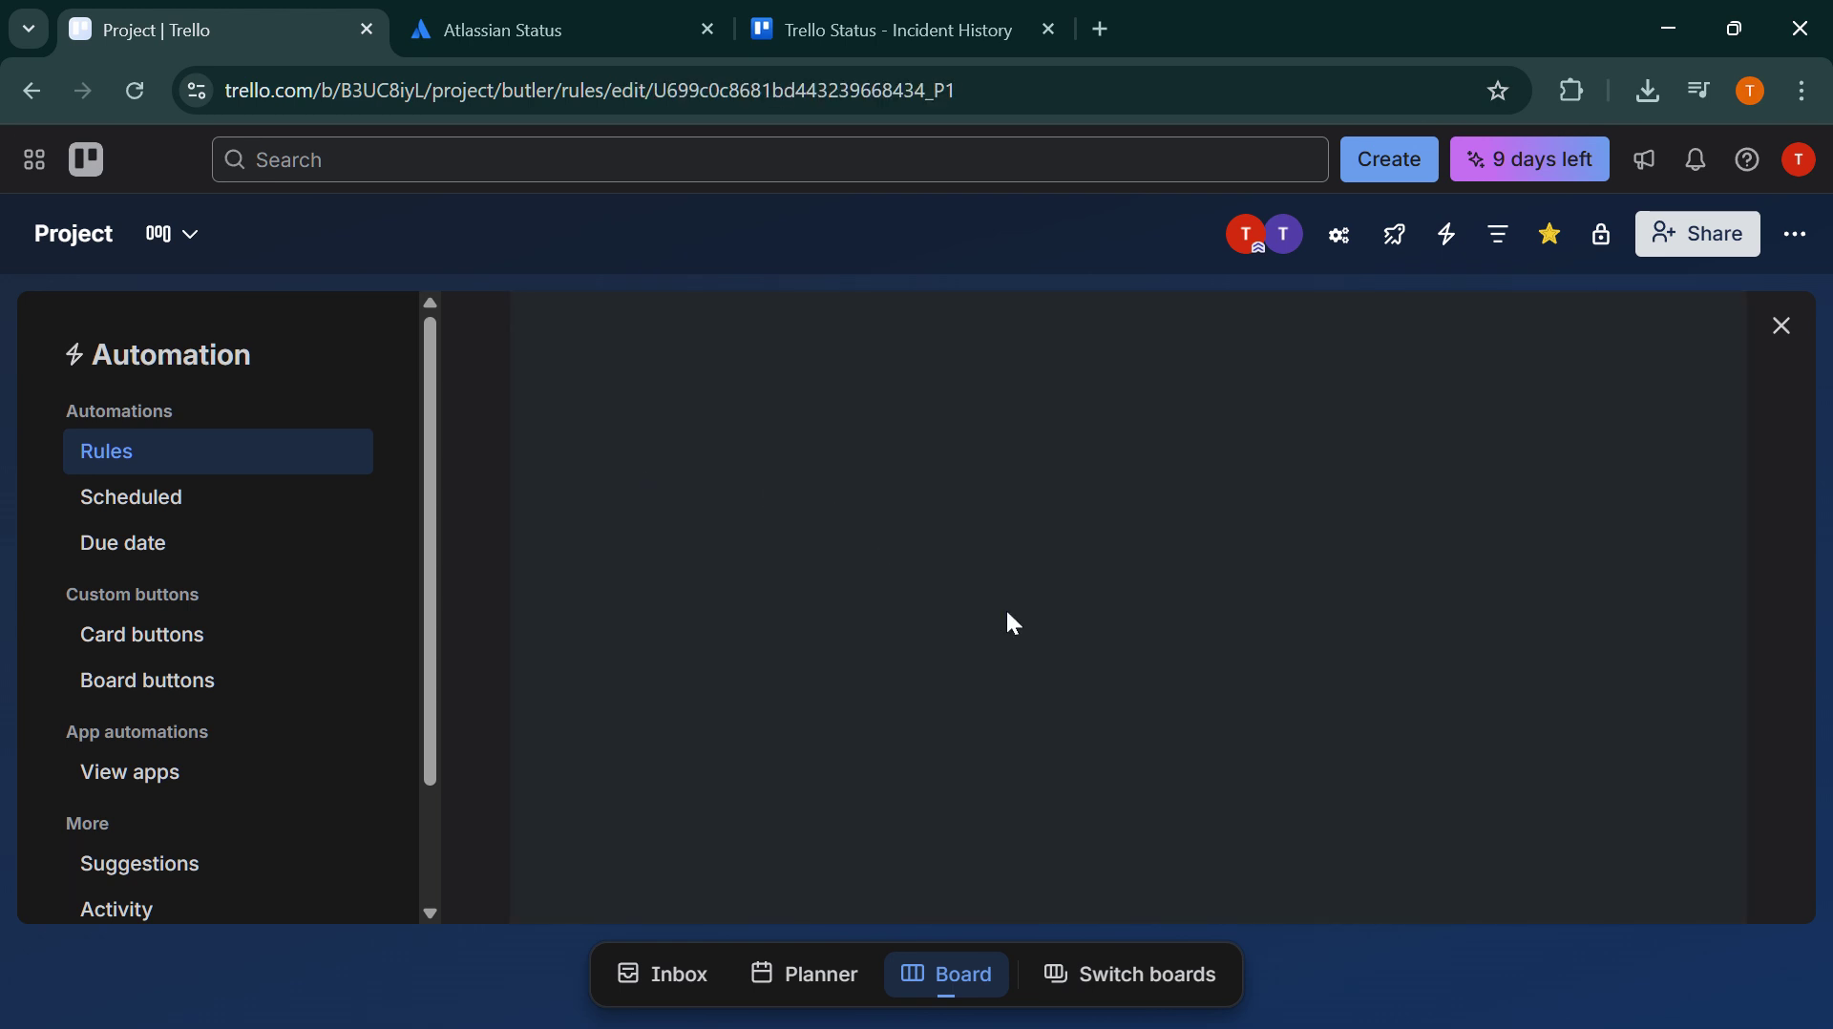
scroll(1012, 619, down, 3)
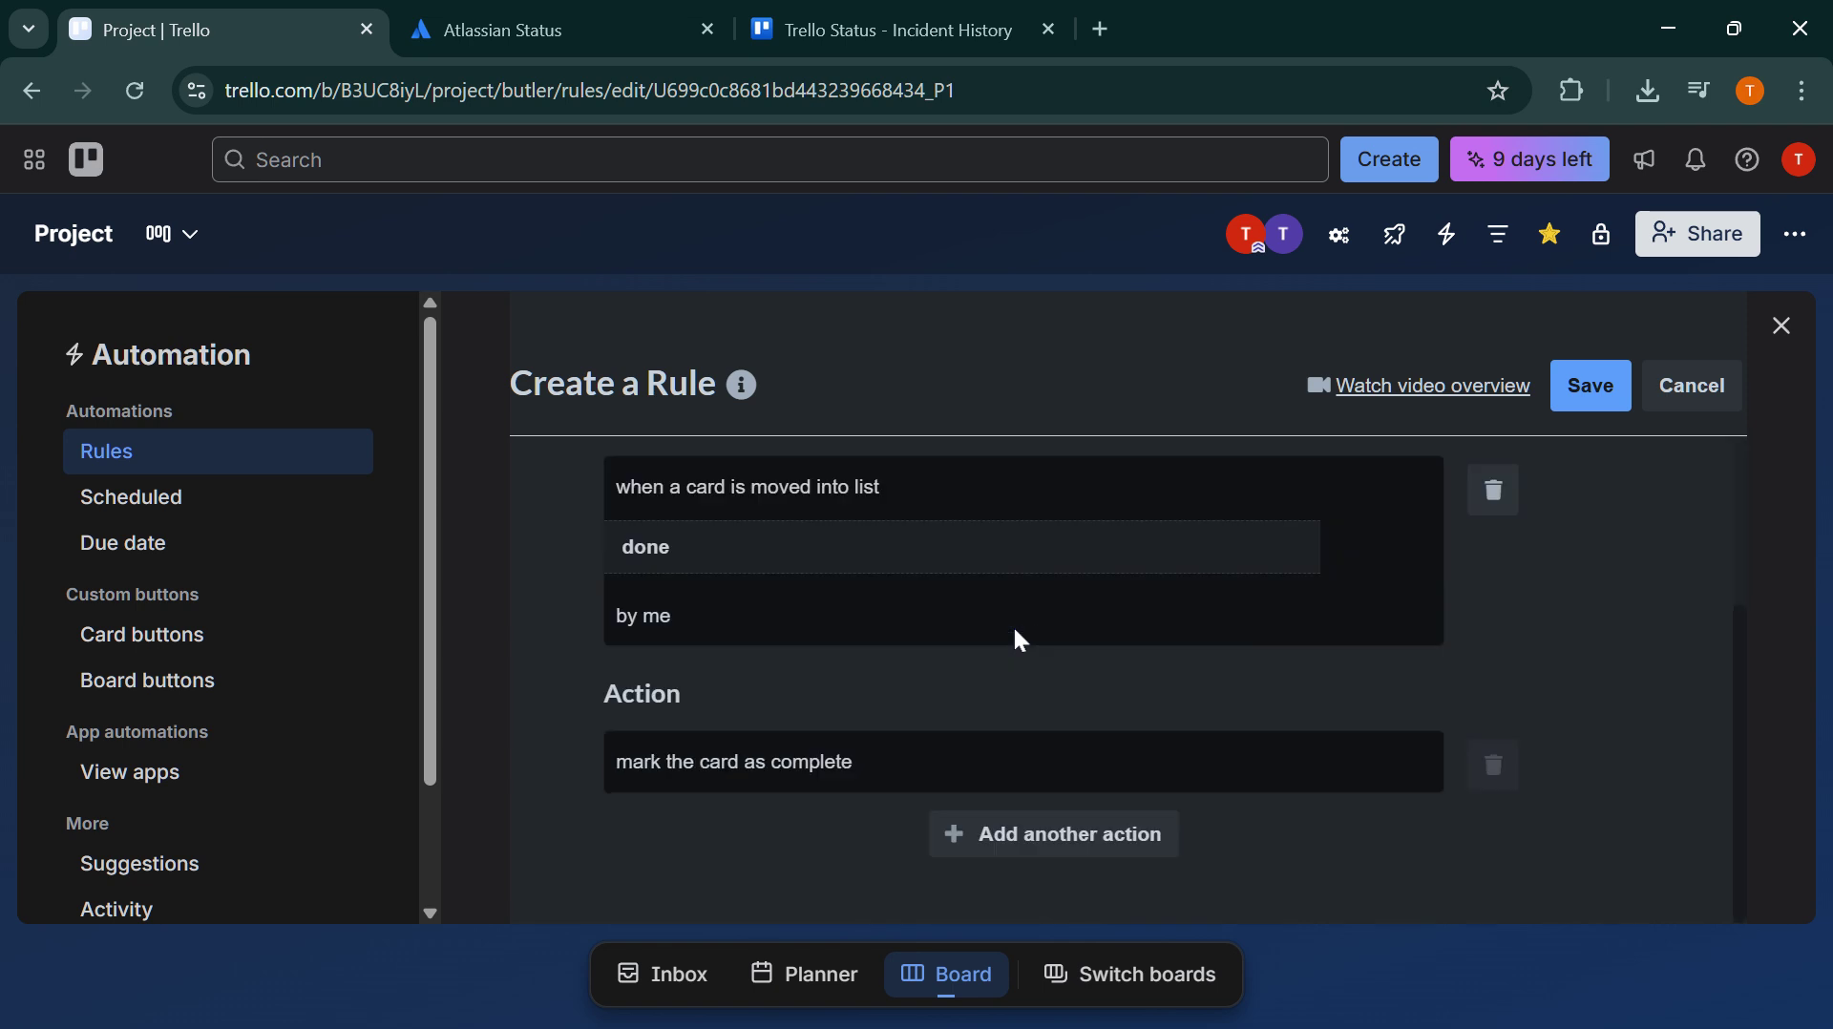
scroll(996, 719, up, 3)
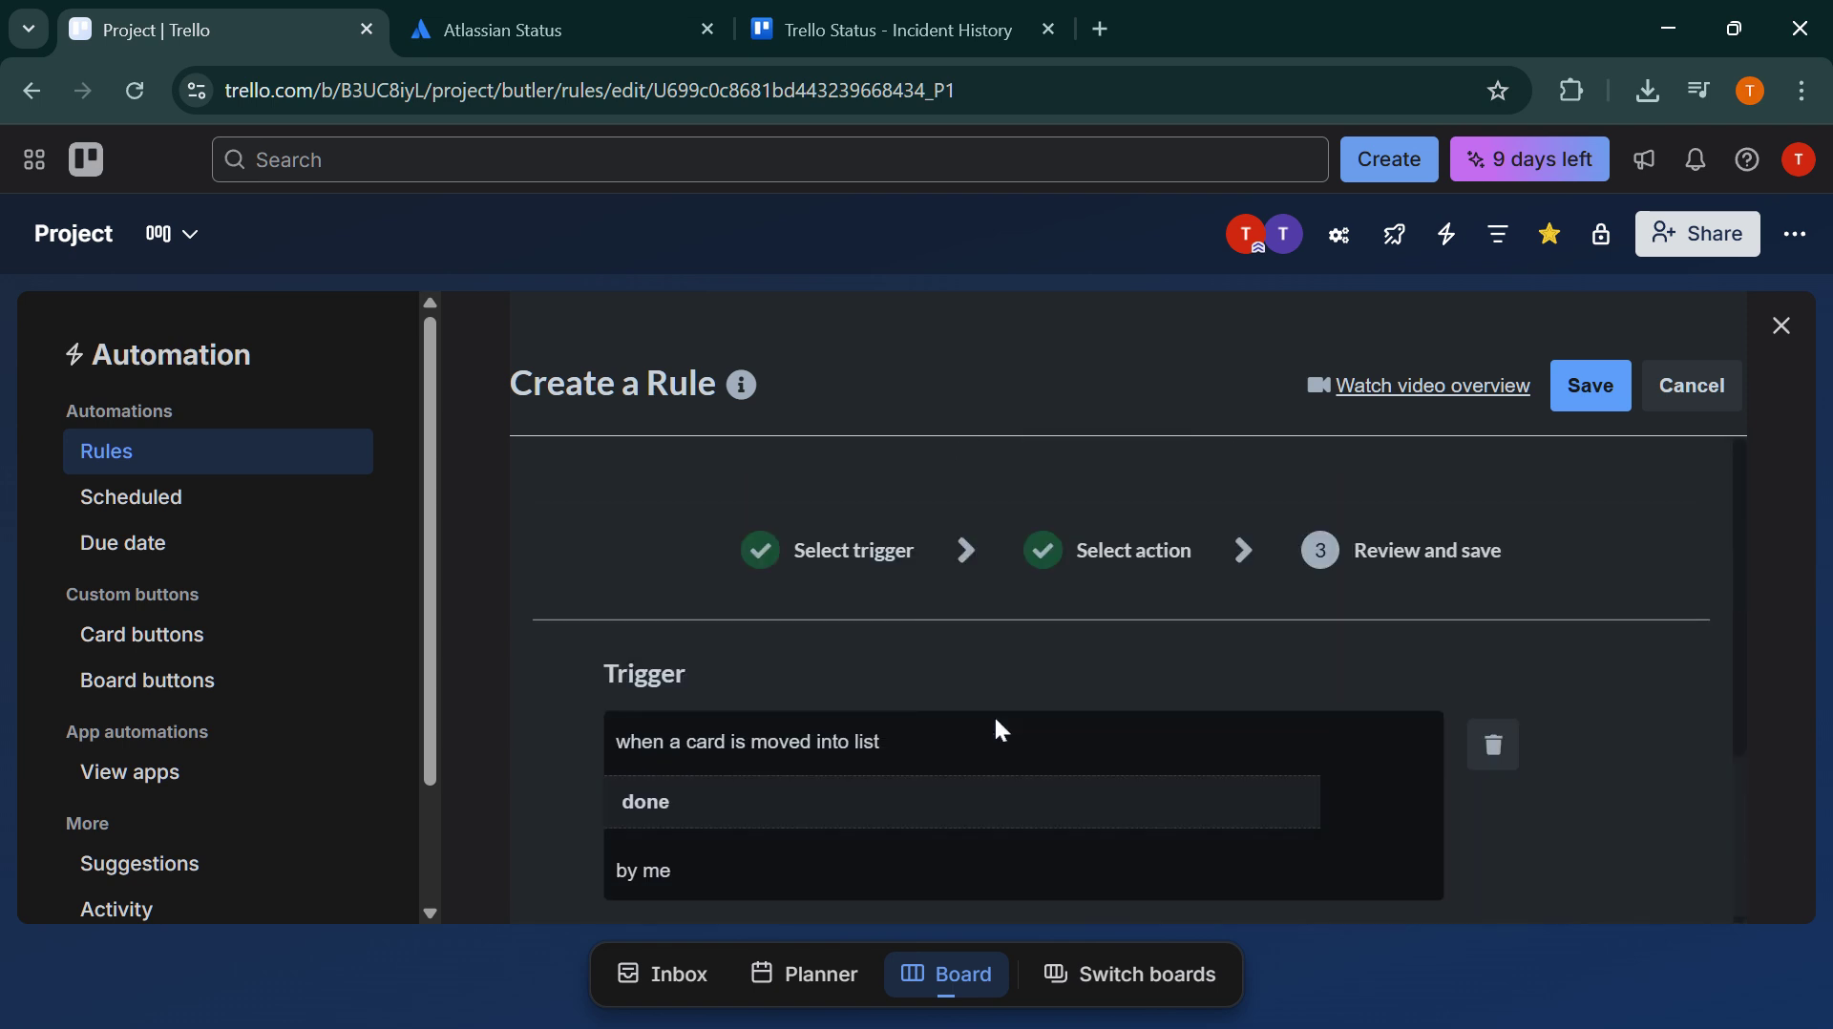
scroll(995, 726, down, 3)
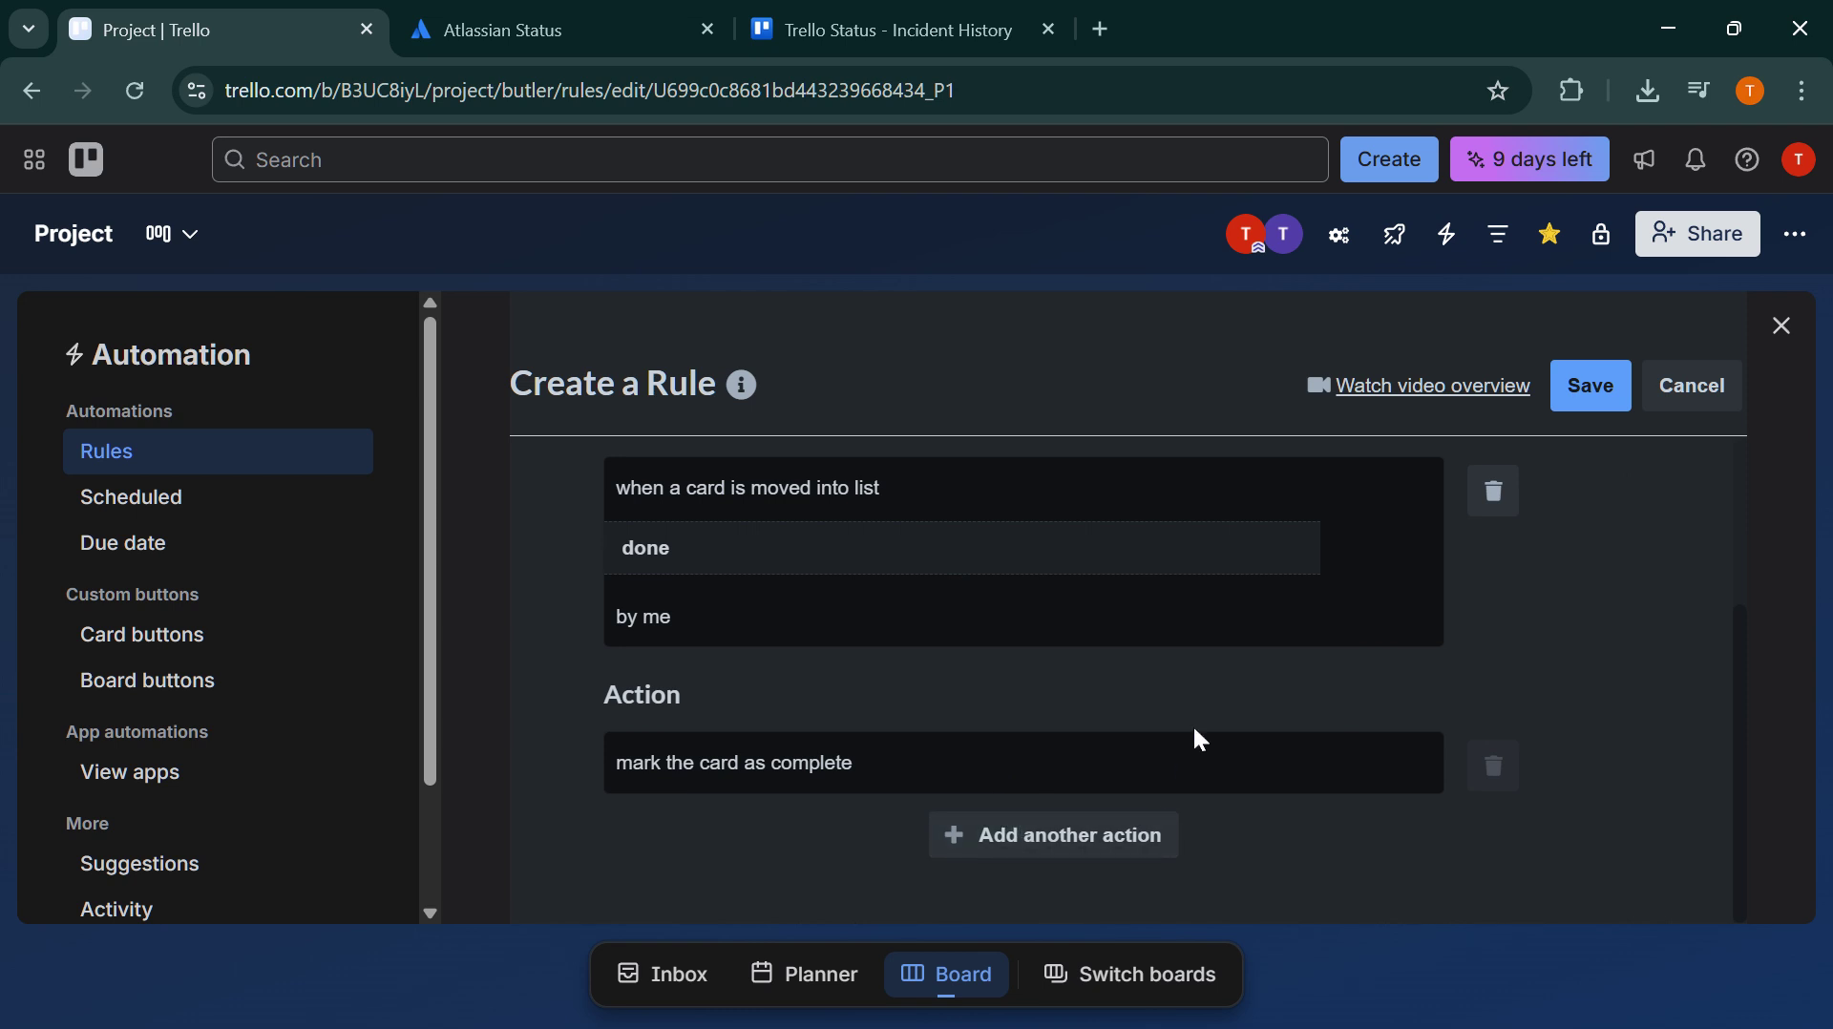
scroll(1200, 846, up, 3)
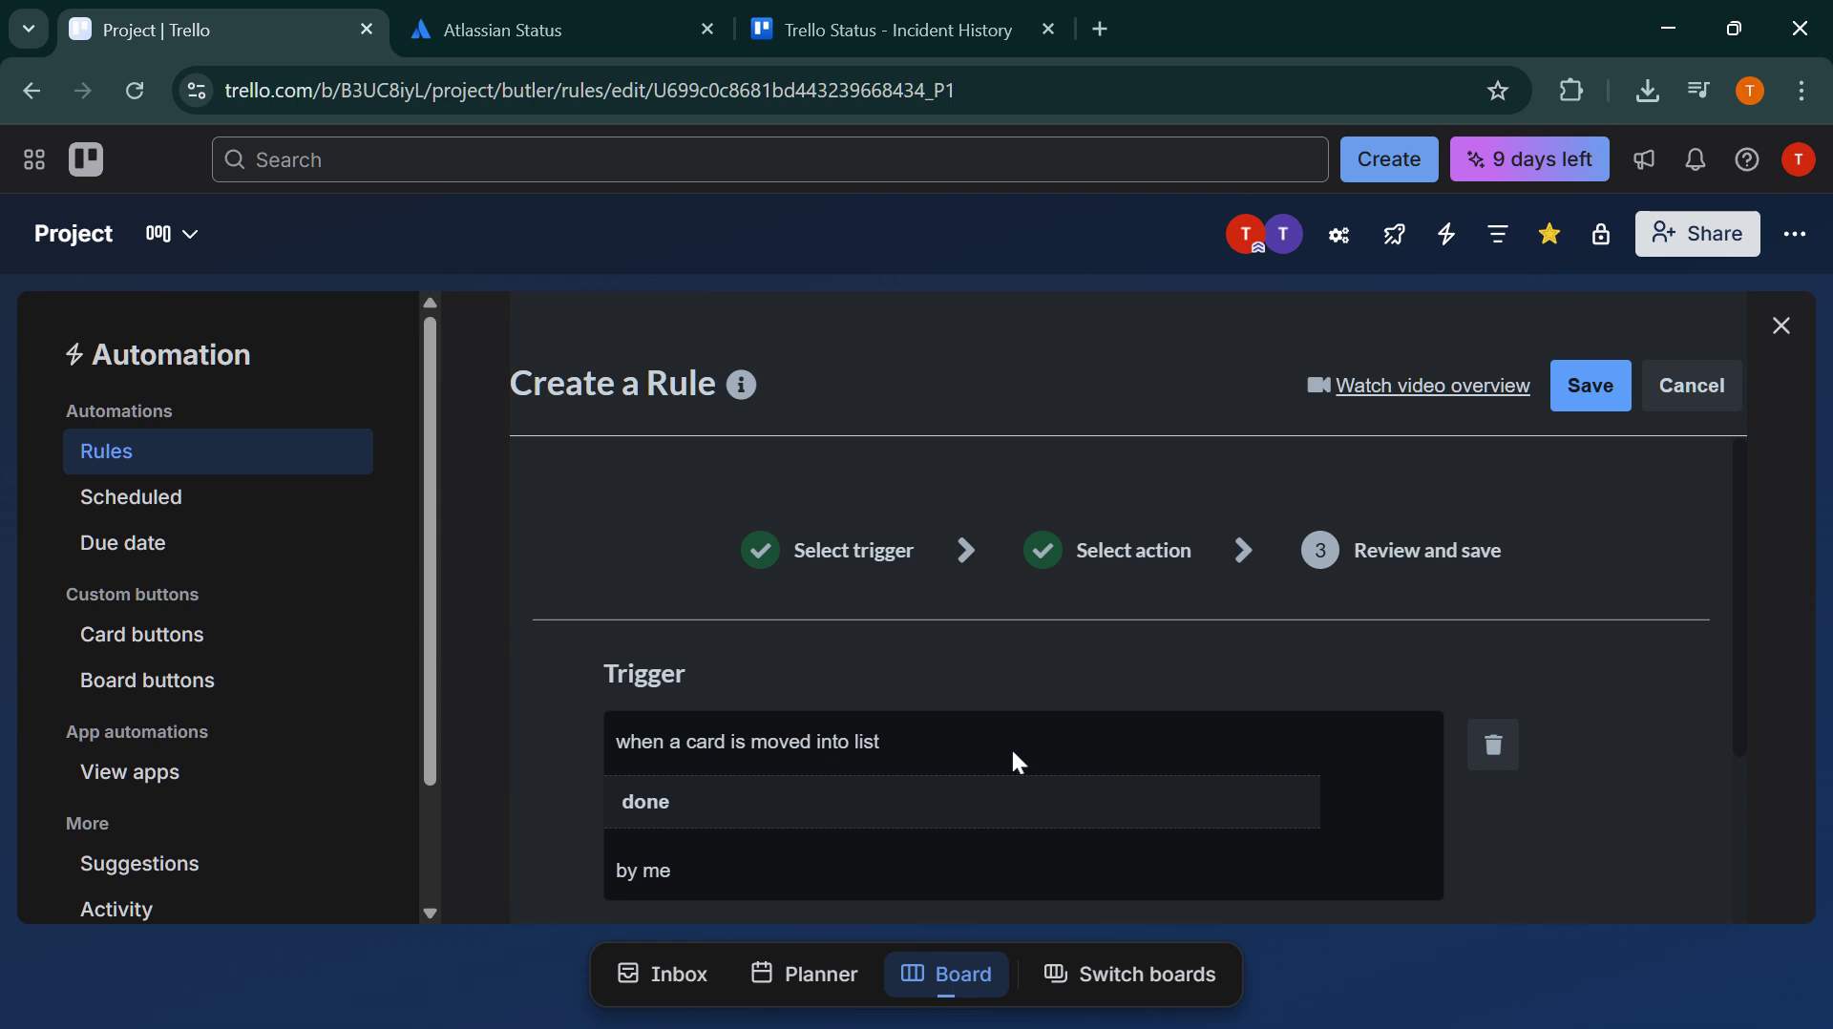
scroll(1022, 754, down, 2)
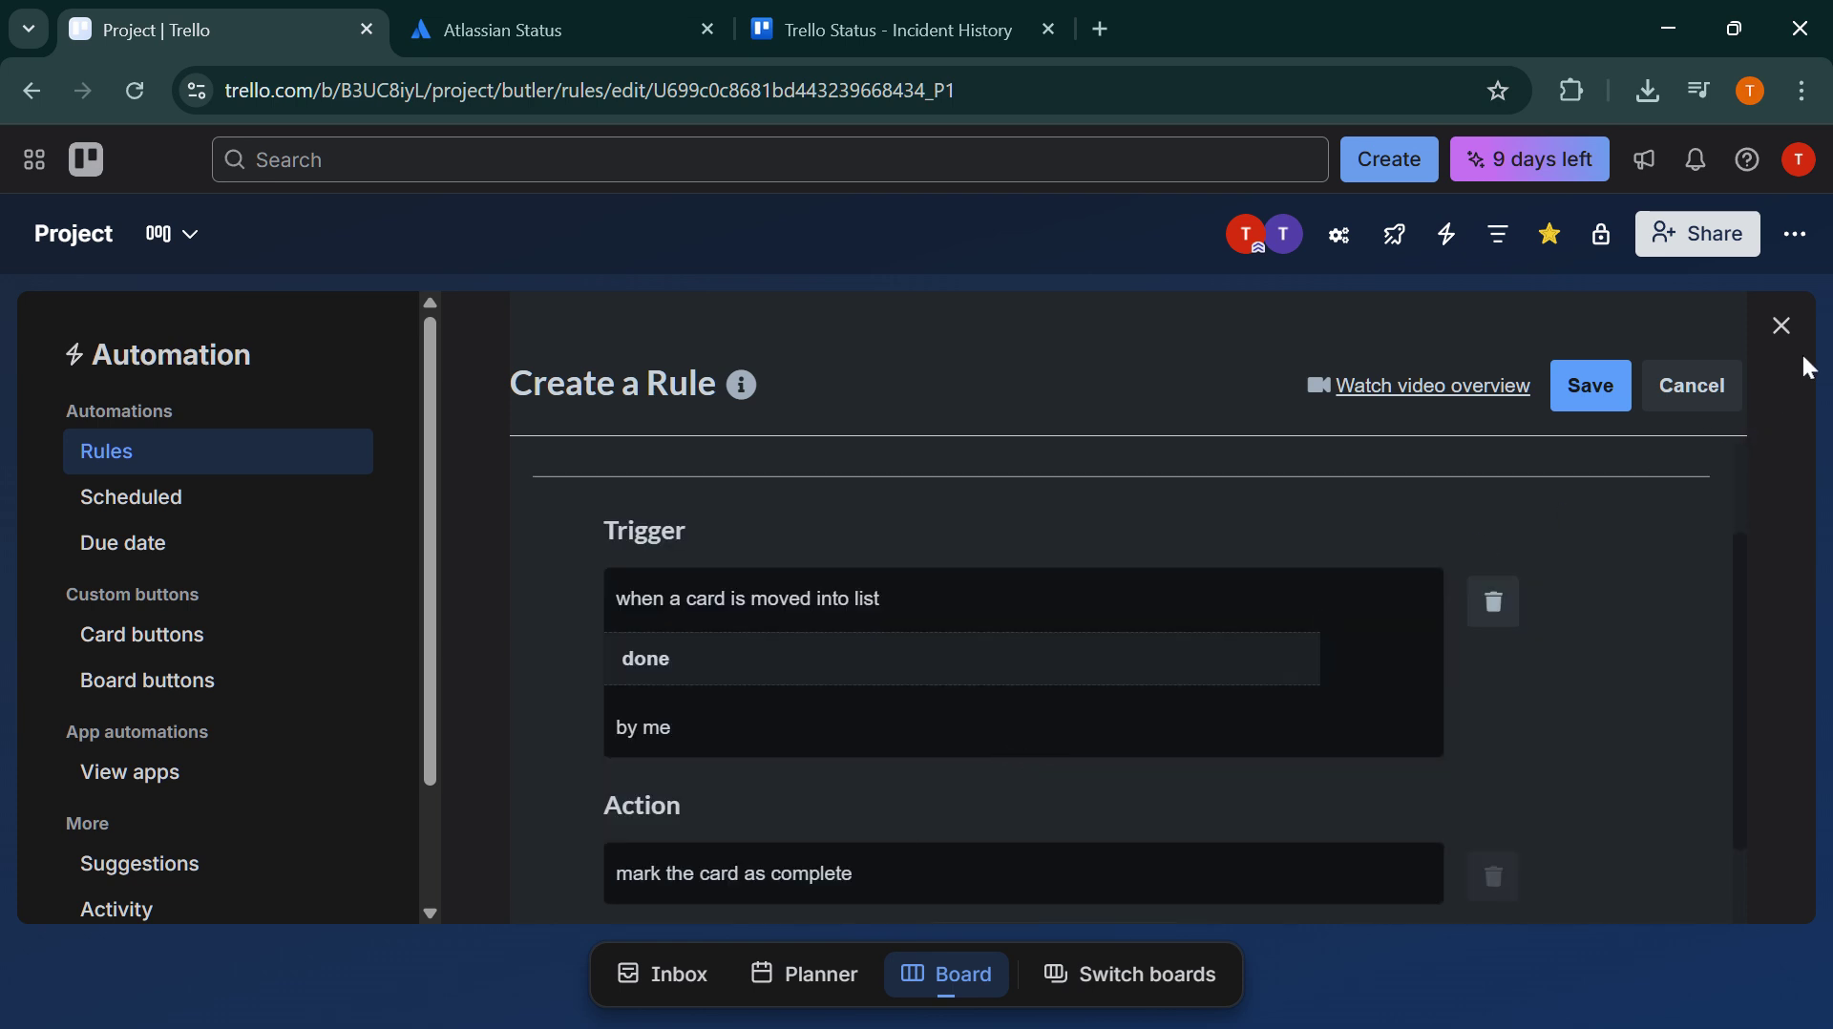
click(1782, 327)
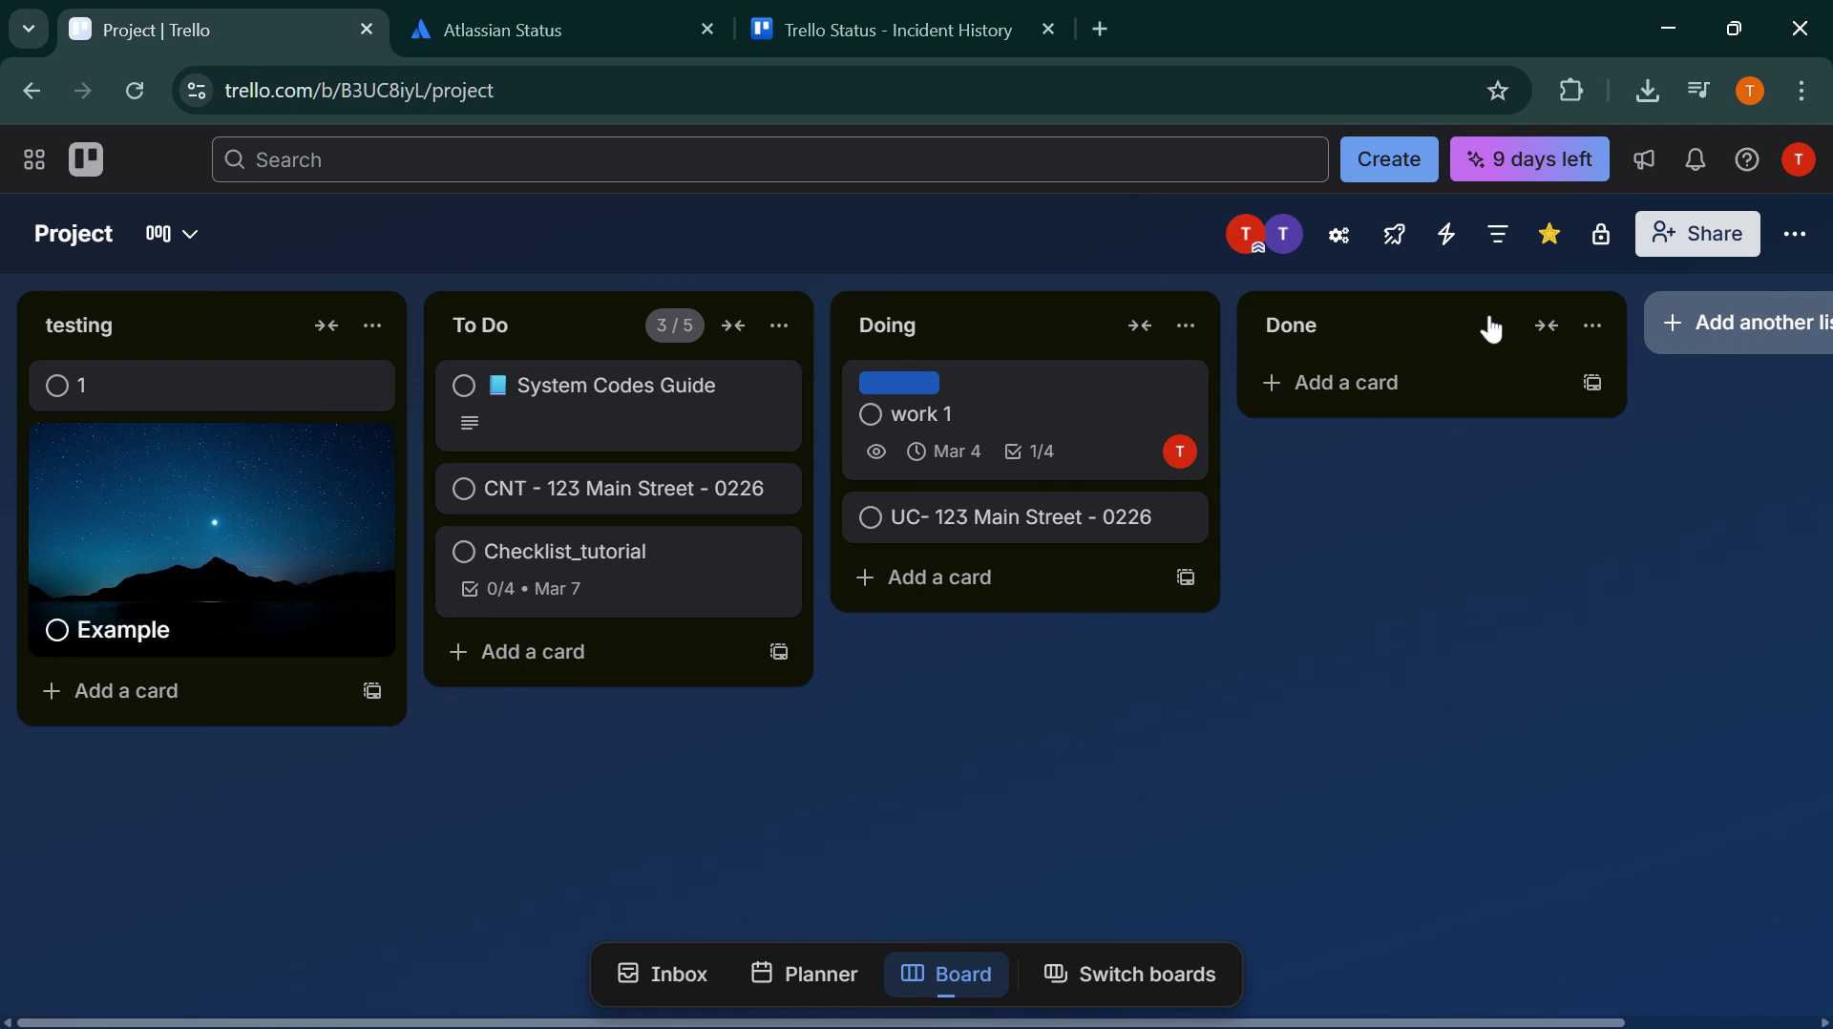
Step: Test the rule by moving the "work 1" card from Doing to Done and returning it to Doing
click(1562, 329)
click(1285, 328)
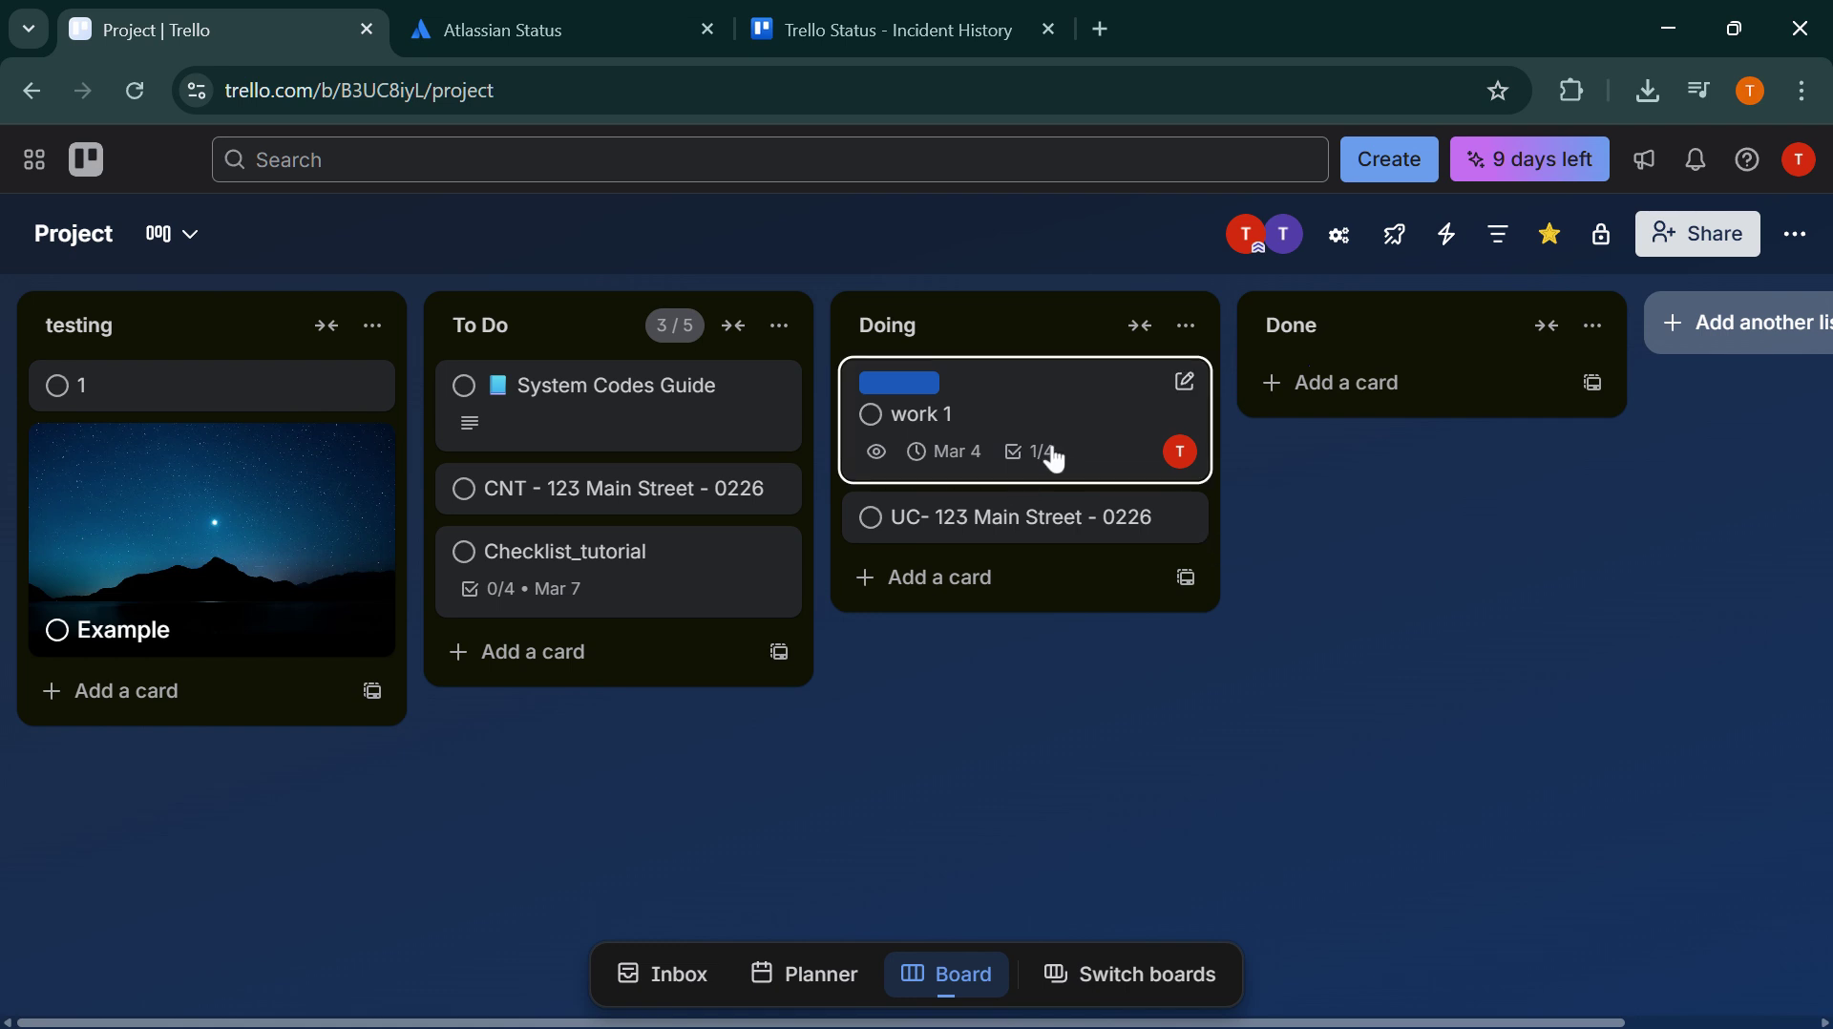
drag(1097, 421, 1461, 450)
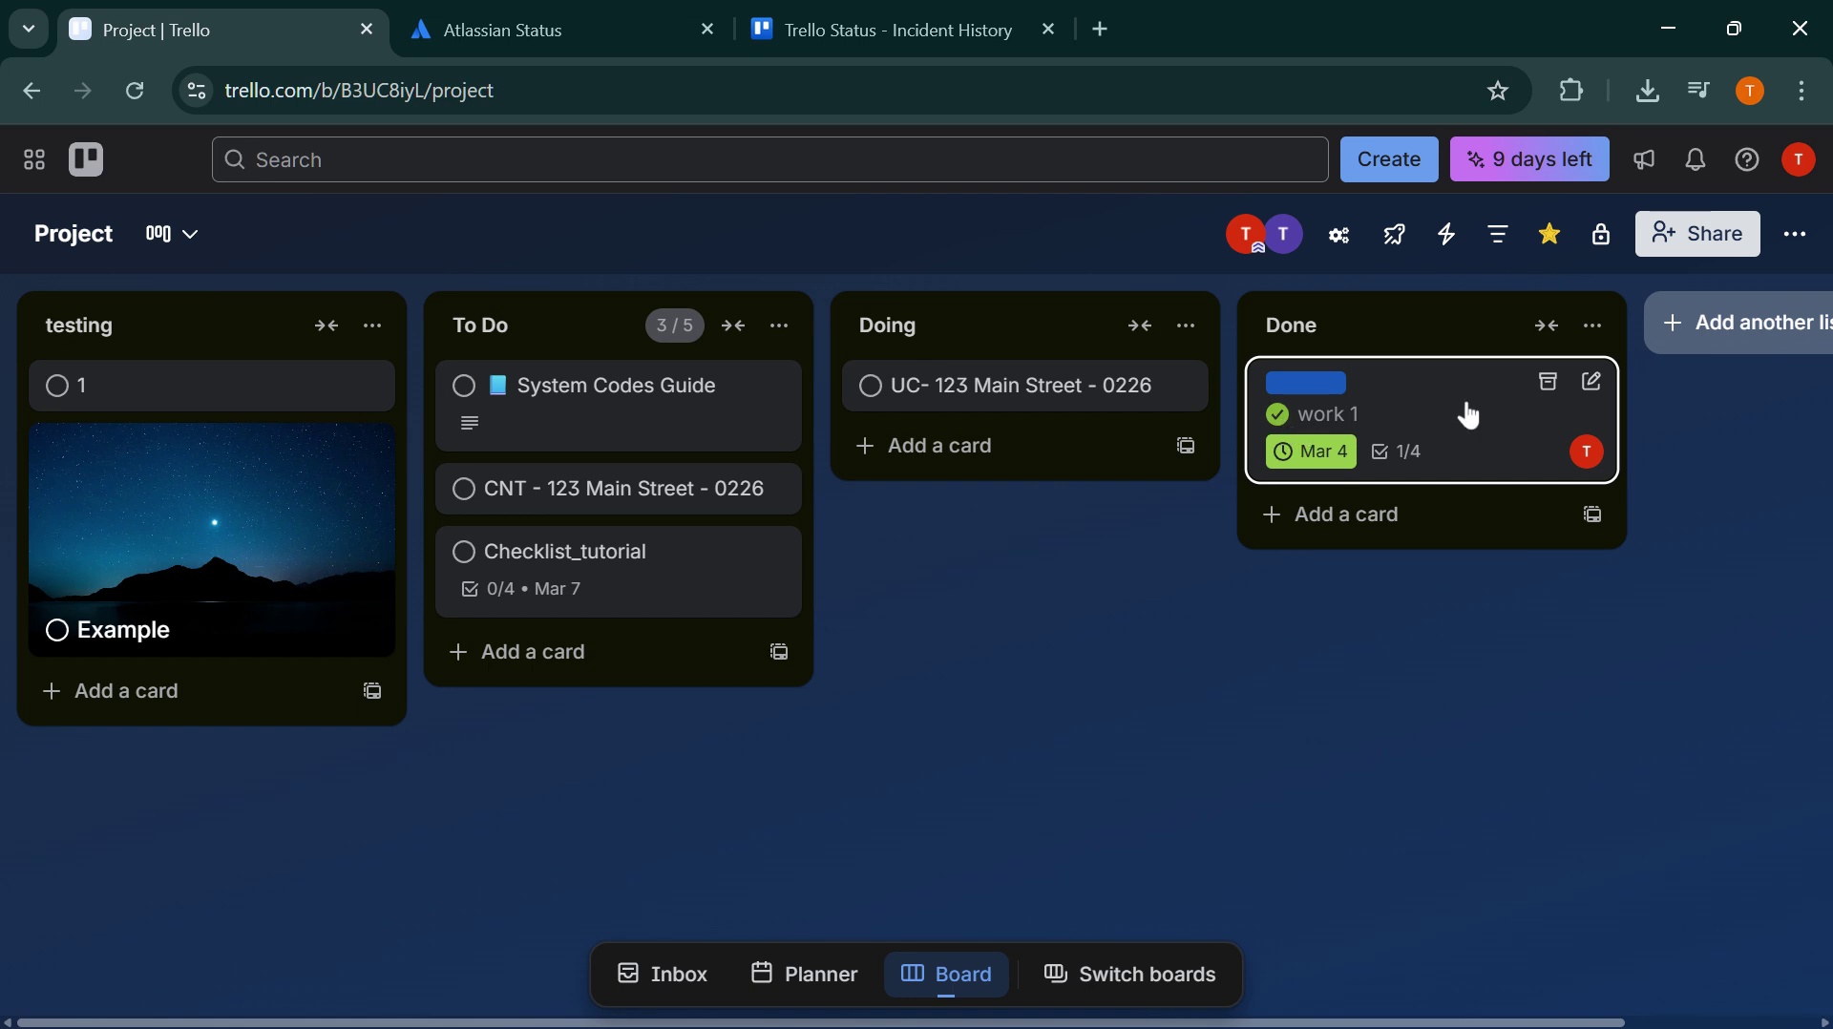
drag(1470, 416, 1125, 384)
Step: Open the board's automation rules, check the list name in the existing rule's trigger, and return to the board
click(1443, 239)
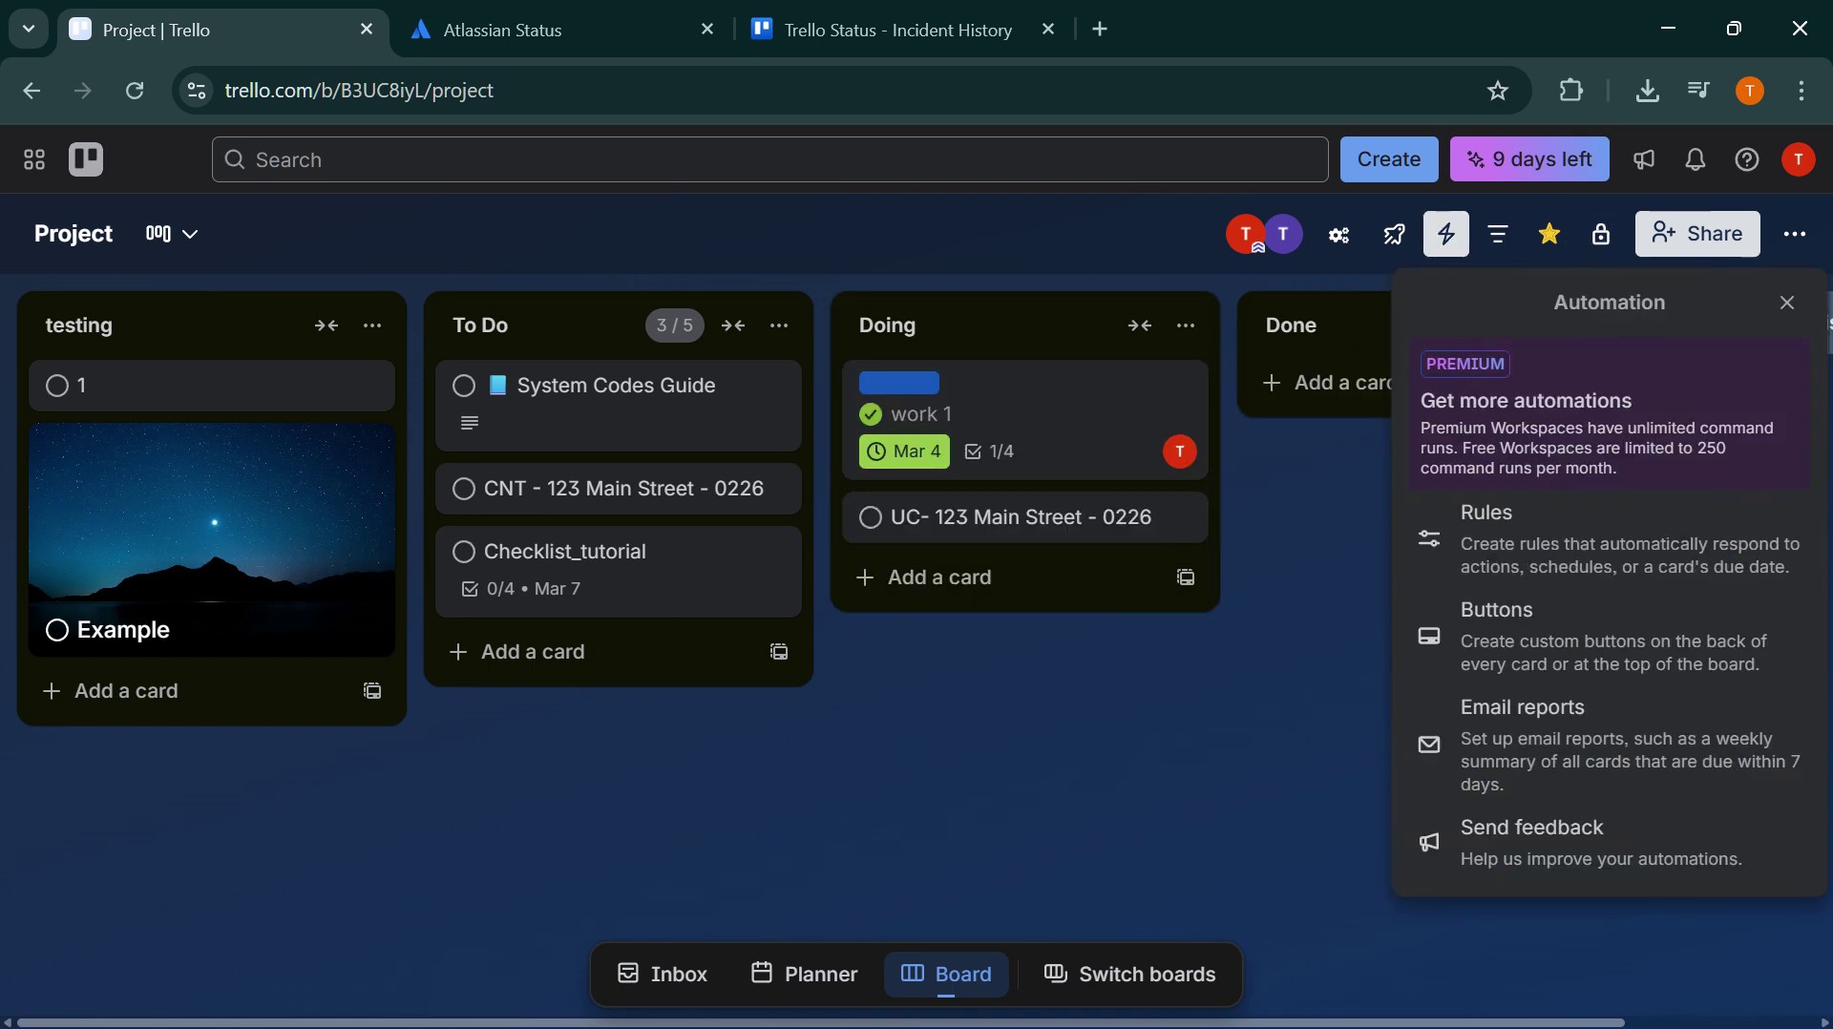
click(1474, 528)
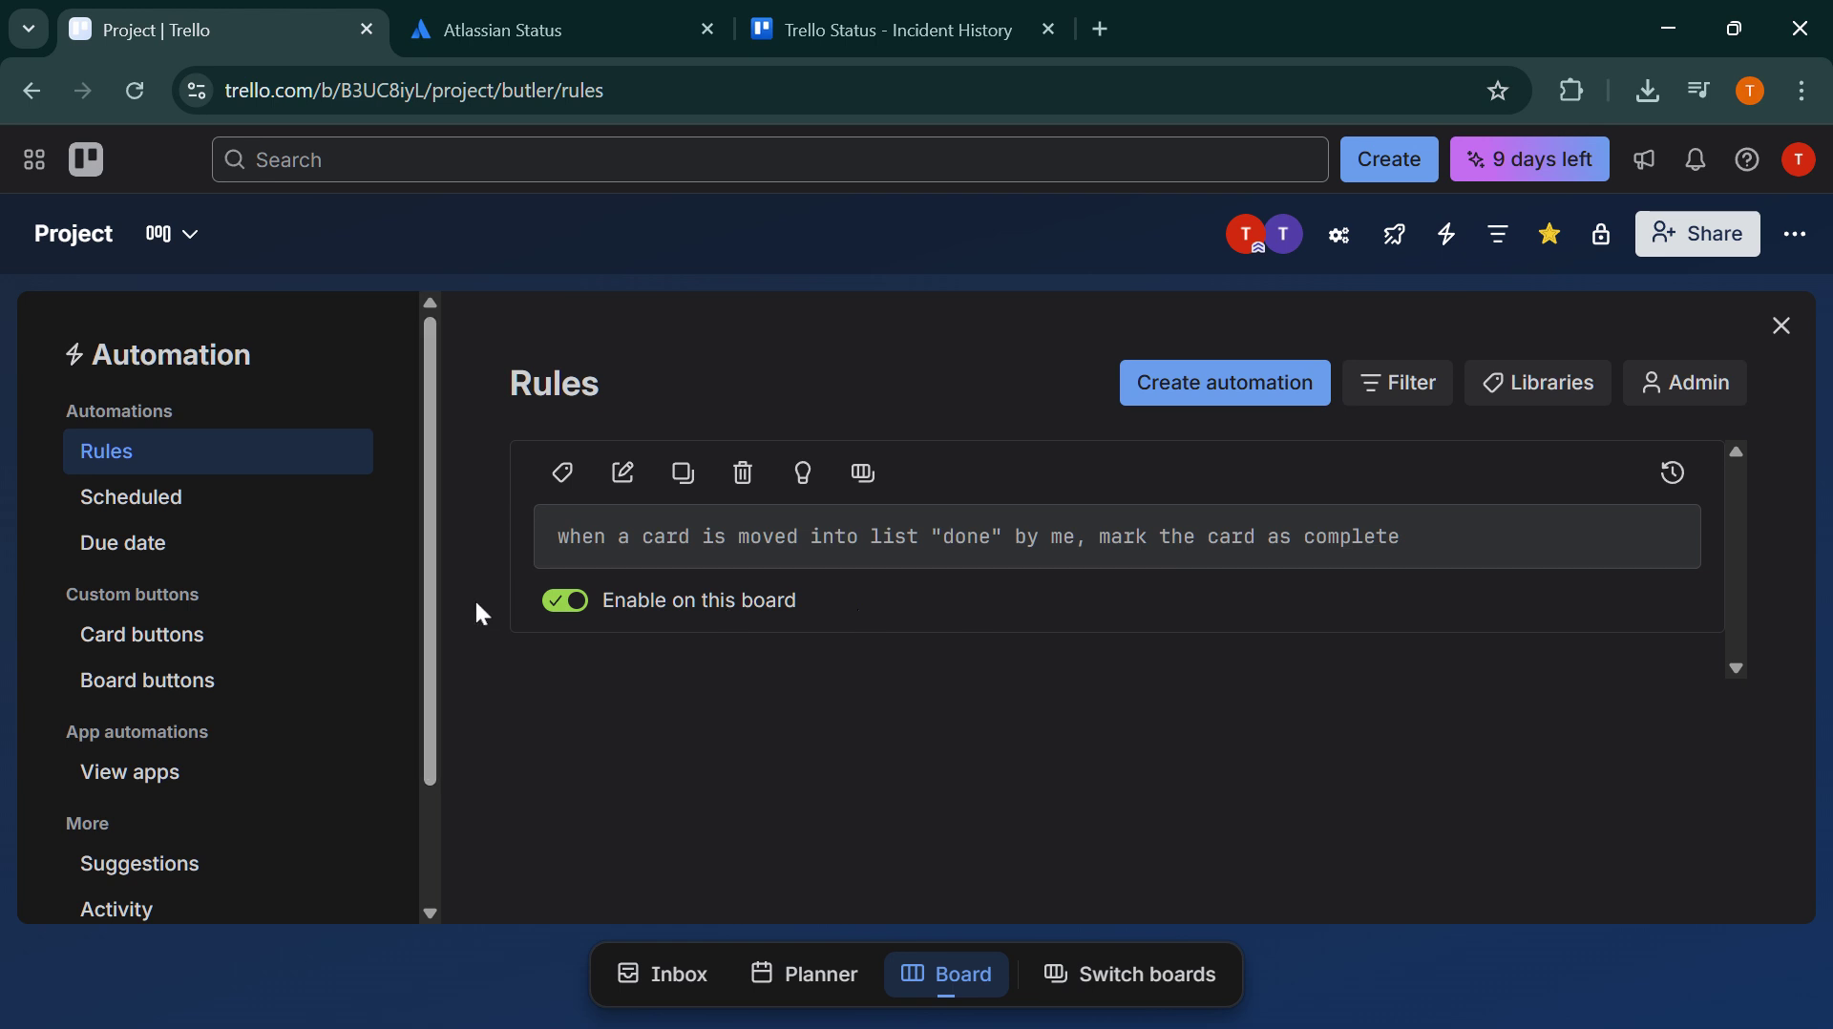
drag(942, 536, 992, 536)
click(1780, 327)
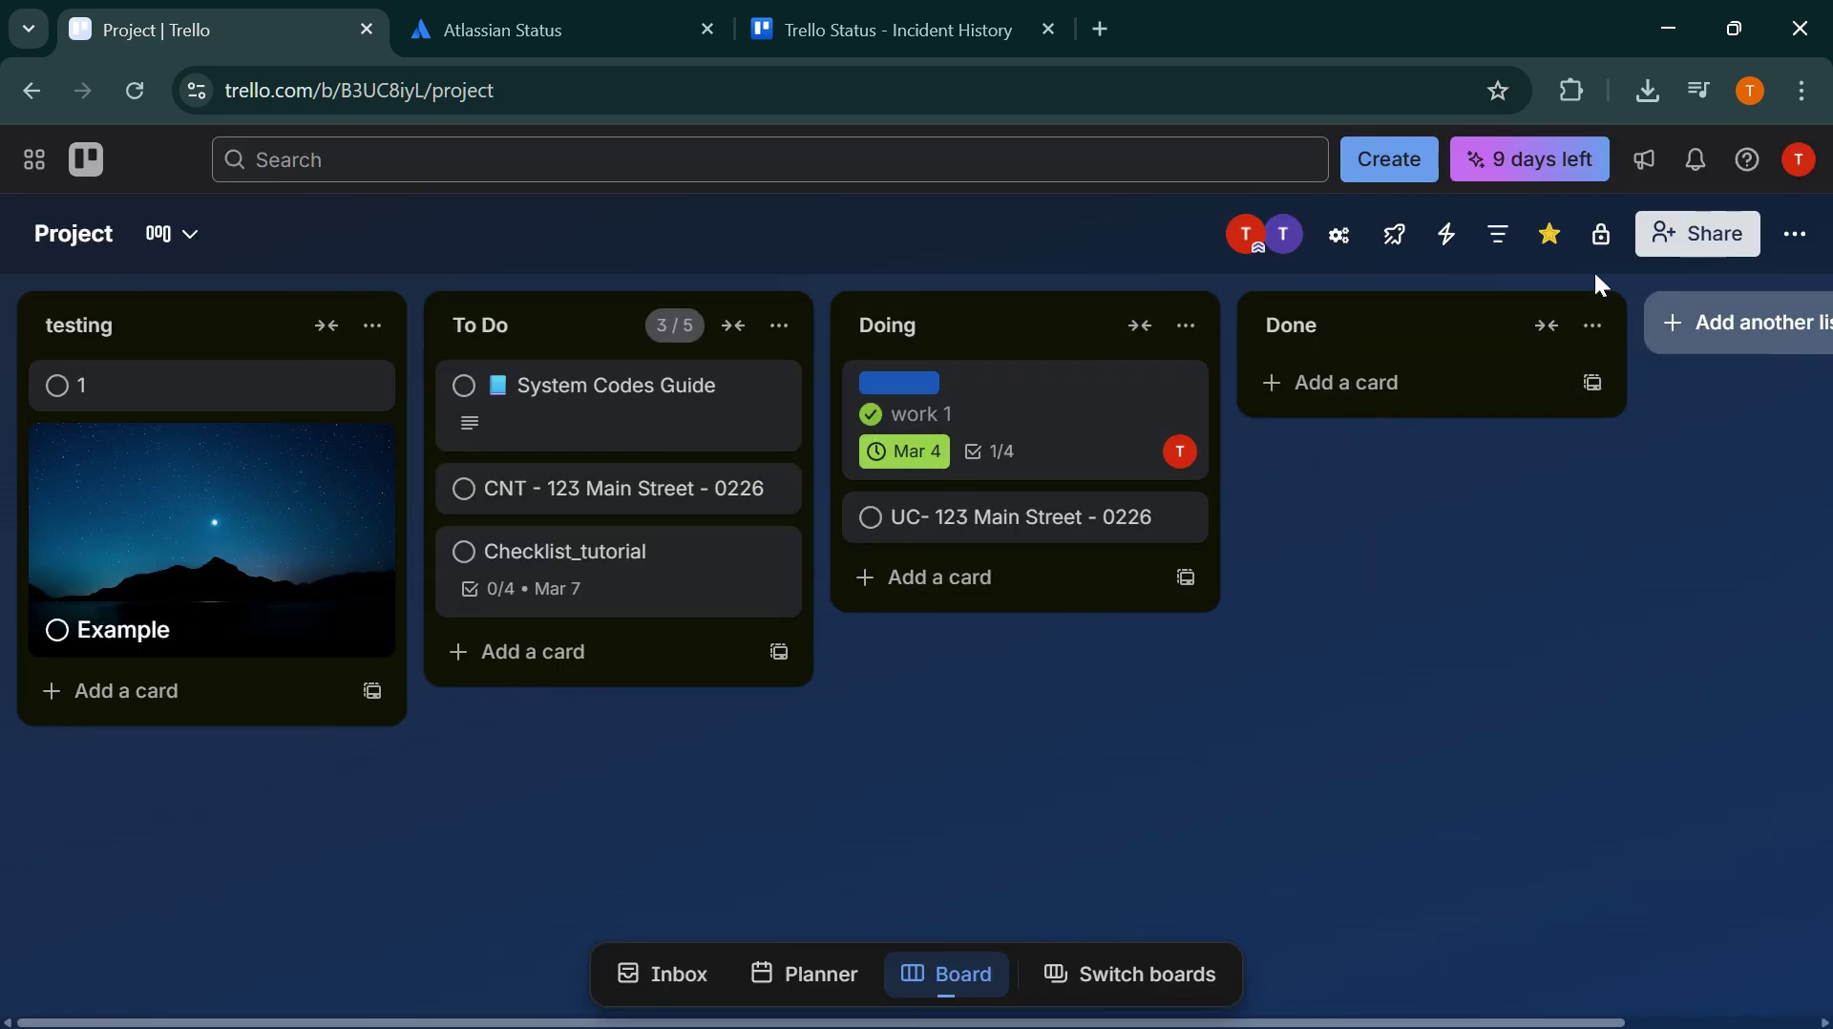
Step: Review the Workspace's Premium trial details and close them
click(1528, 160)
drag(1554, 205, 1616, 287)
click(1627, 351)
scroll(1551, 388, down, 1)
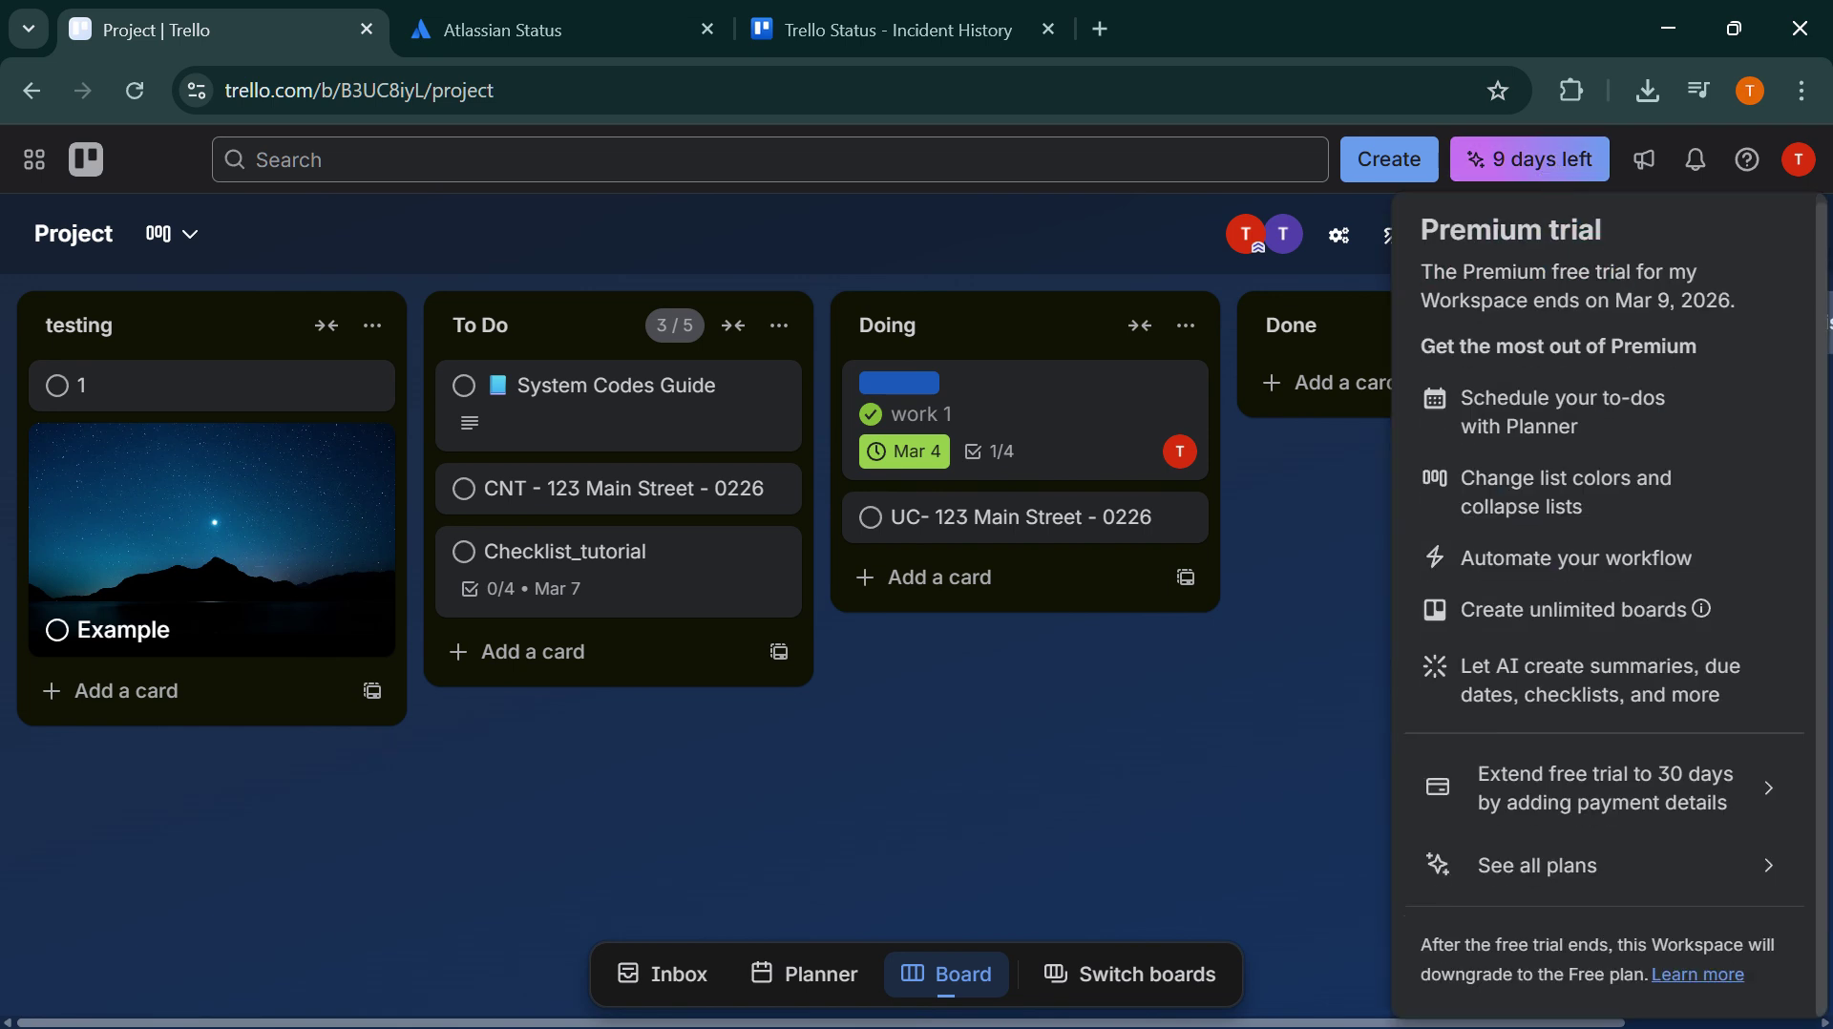
click(1351, 527)
Step: Open the board's automation activity, review the Workspace quota and the activity log, and close it
click(1445, 235)
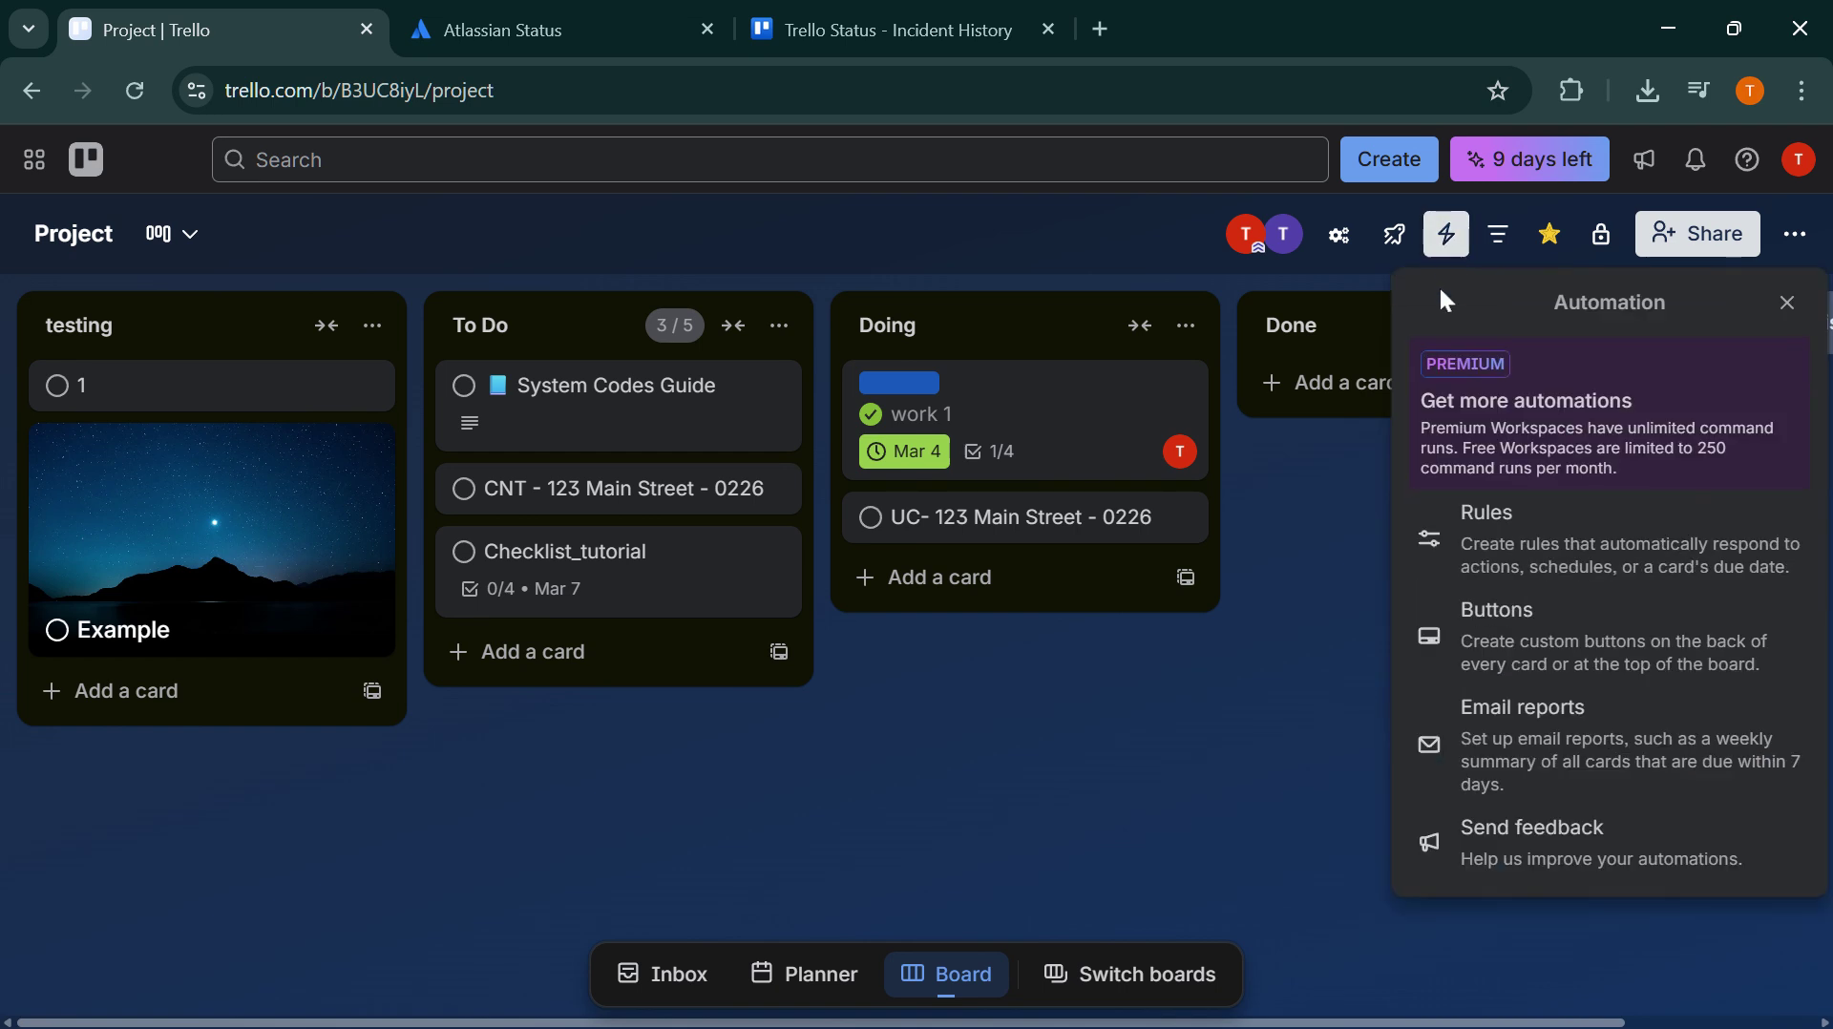
click(1487, 567)
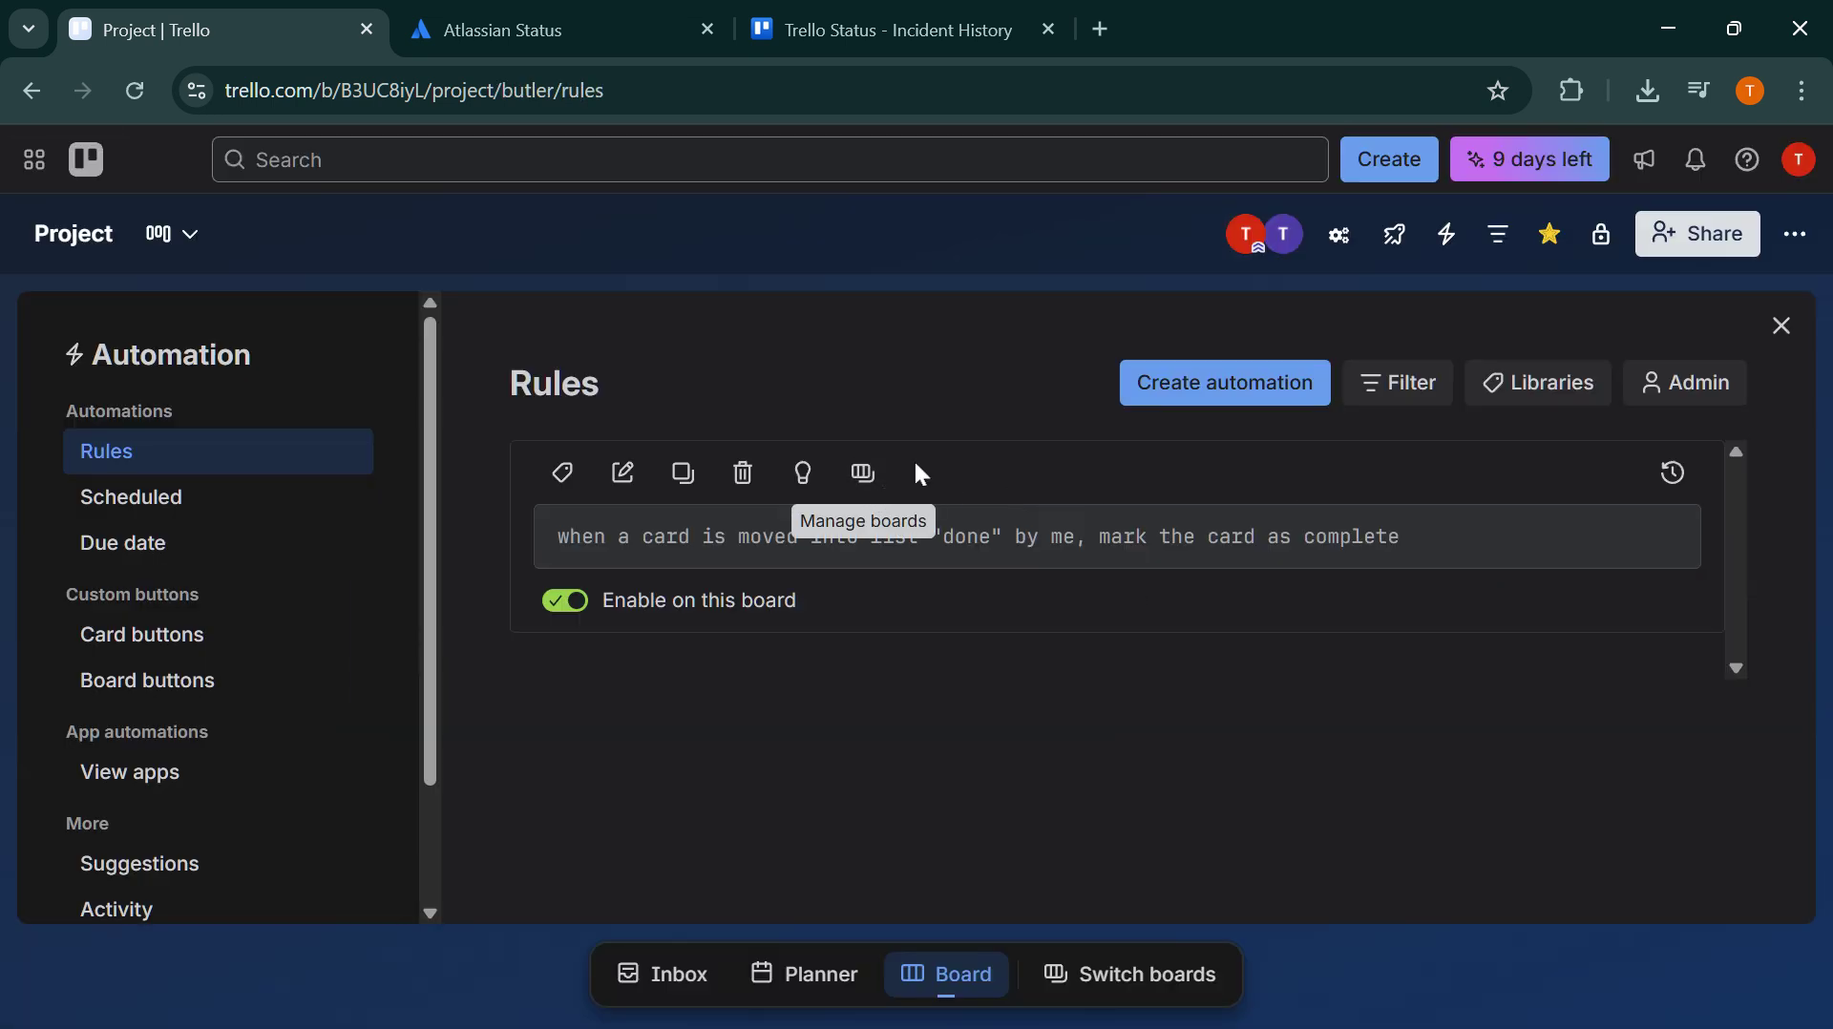
scroll(403, 578, down, 2)
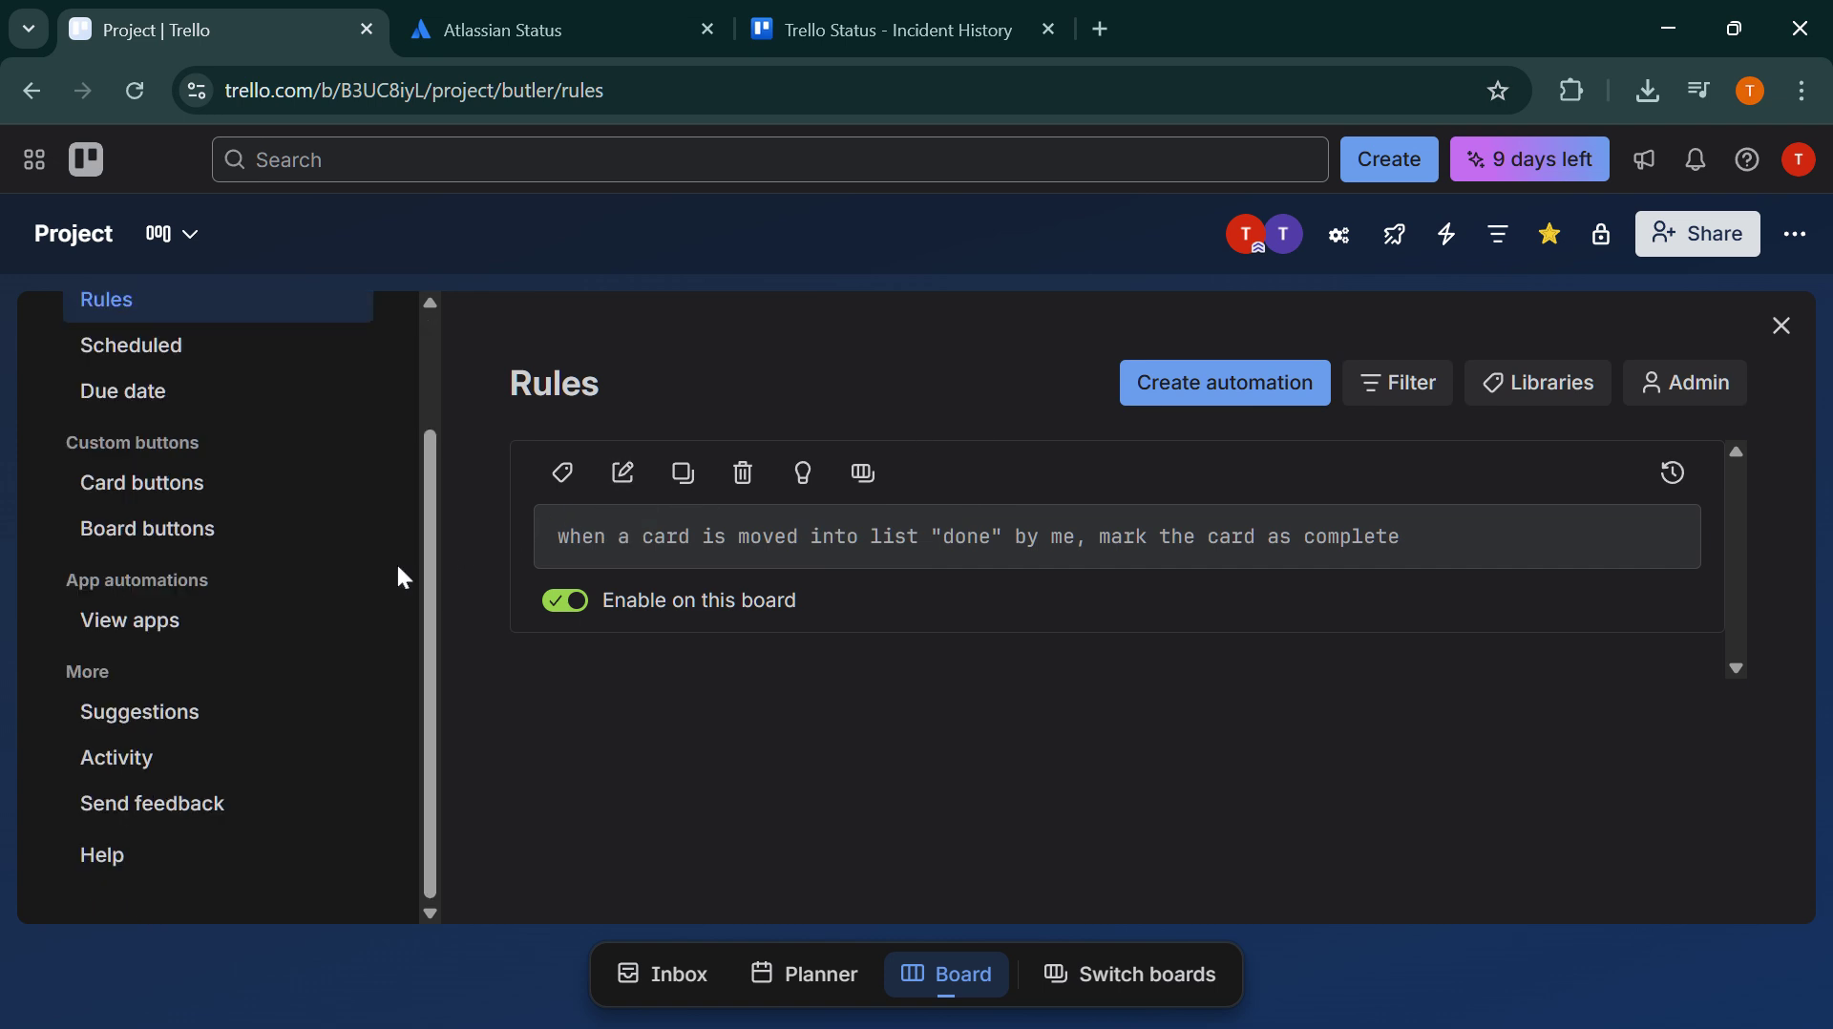
click(241, 757)
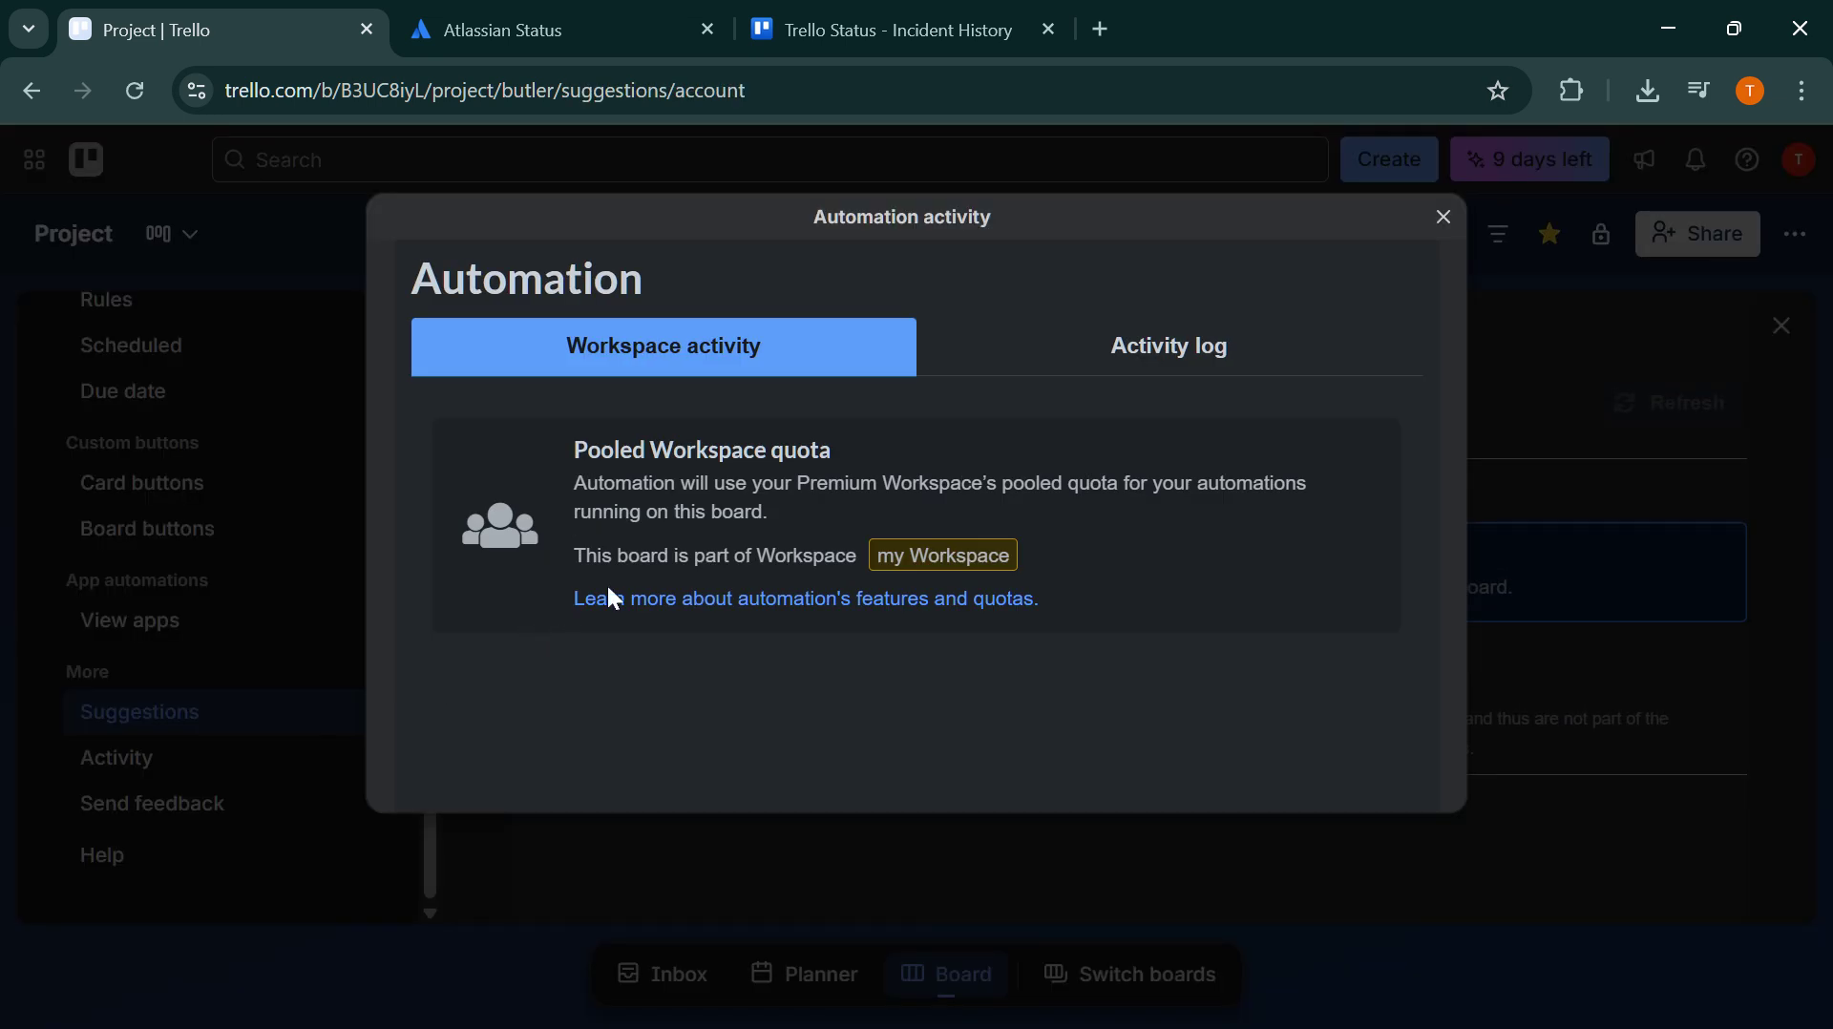
click(1153, 380)
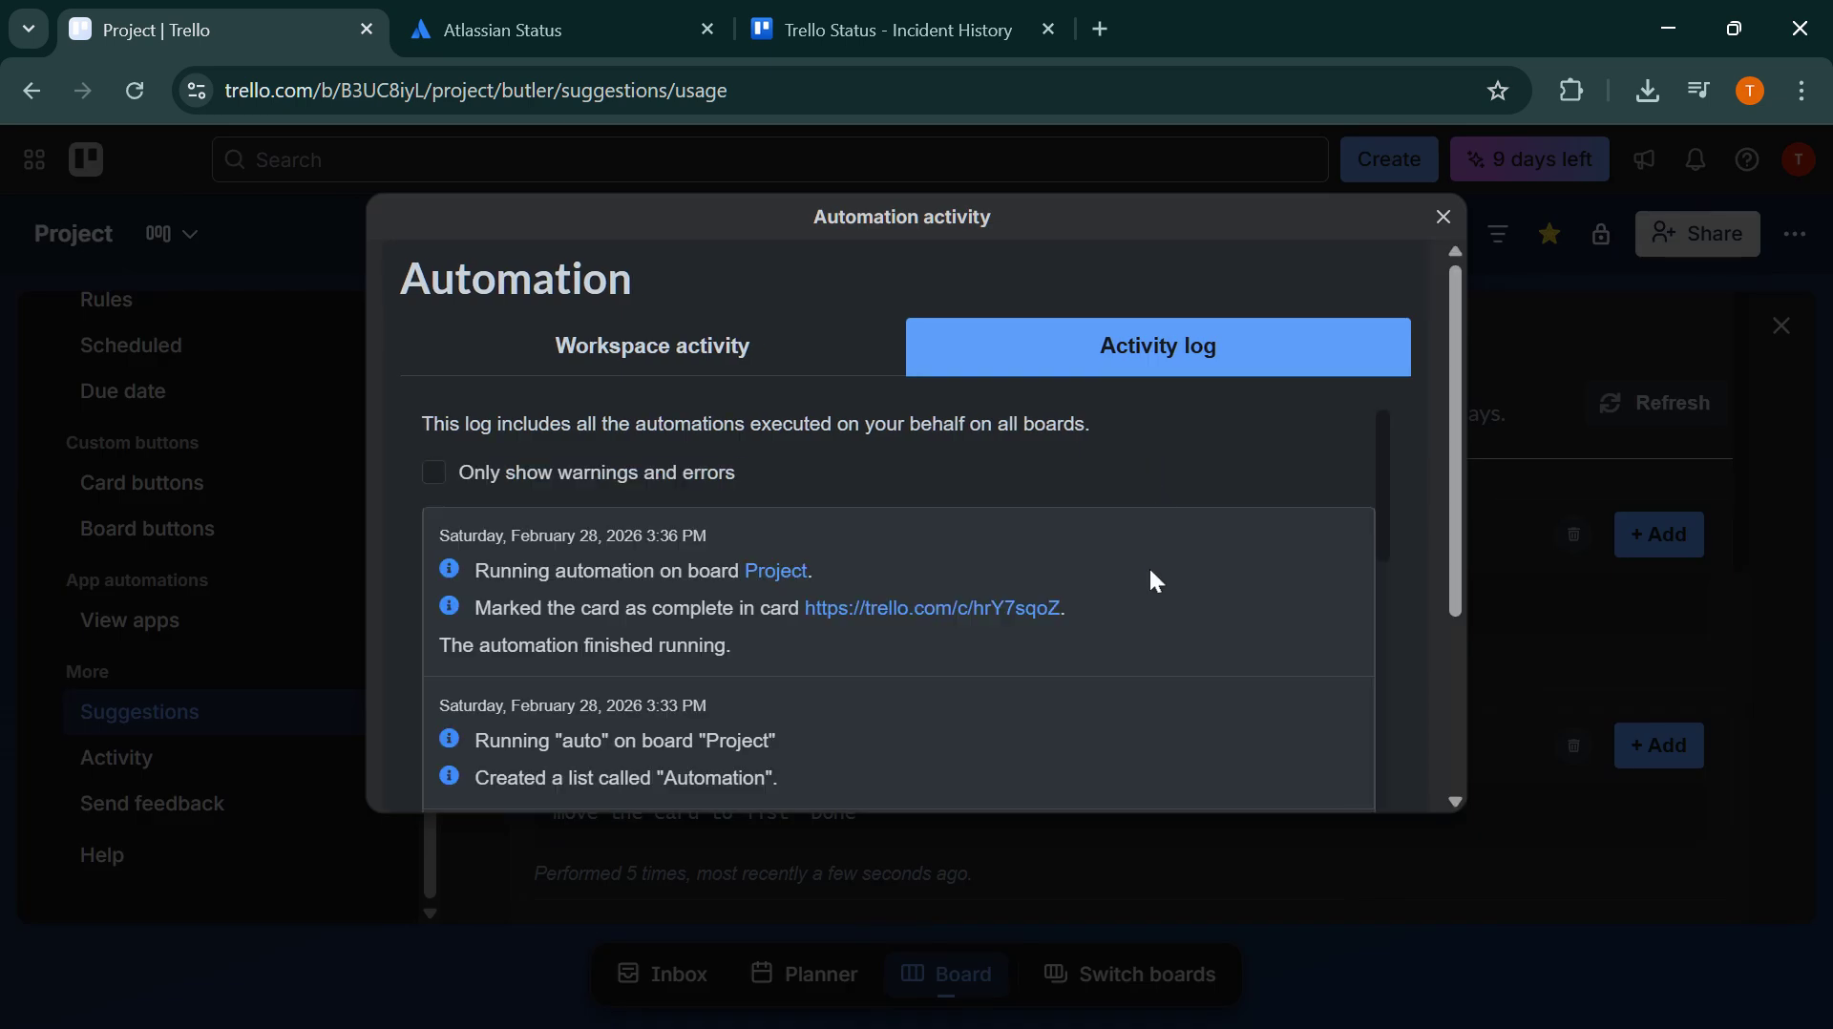
scroll(1148, 573, down, 3)
scroll(1149, 590, up, 5)
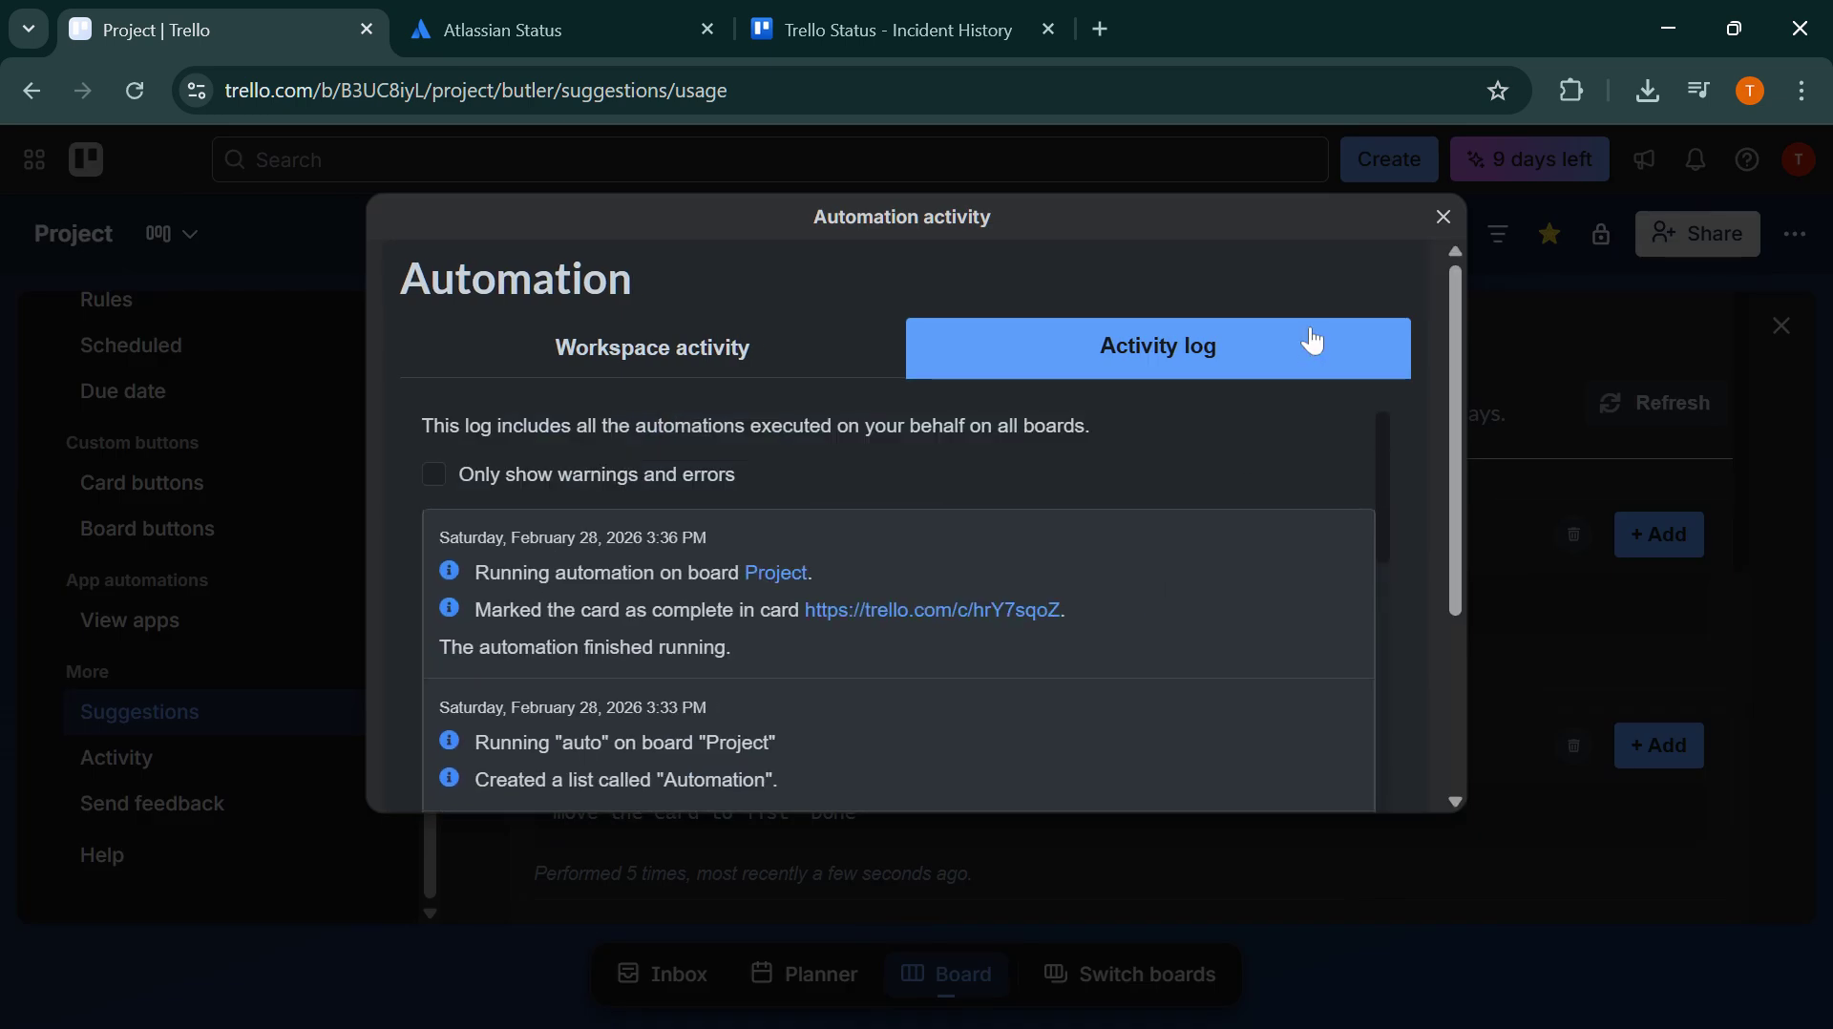
click(1443, 218)
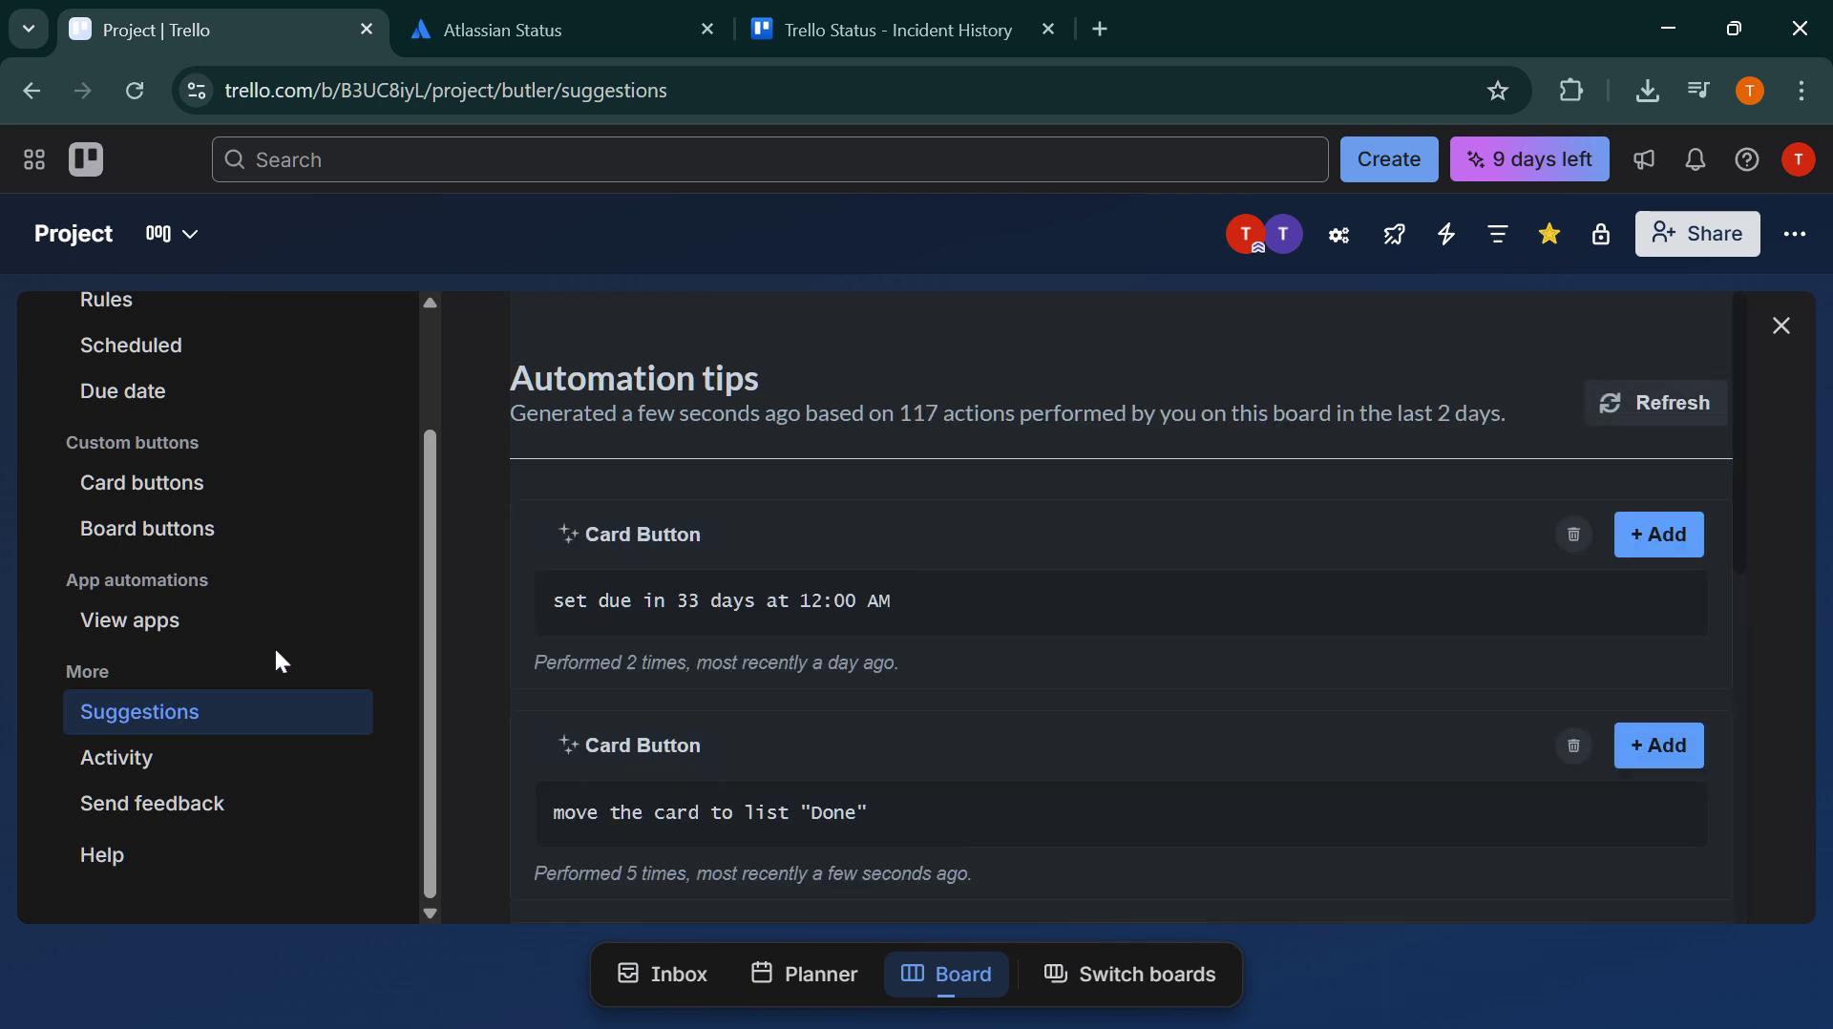
Step: Look through the board's Scheduled and Due date automations and return to the board
scroll(333, 640, up, 2)
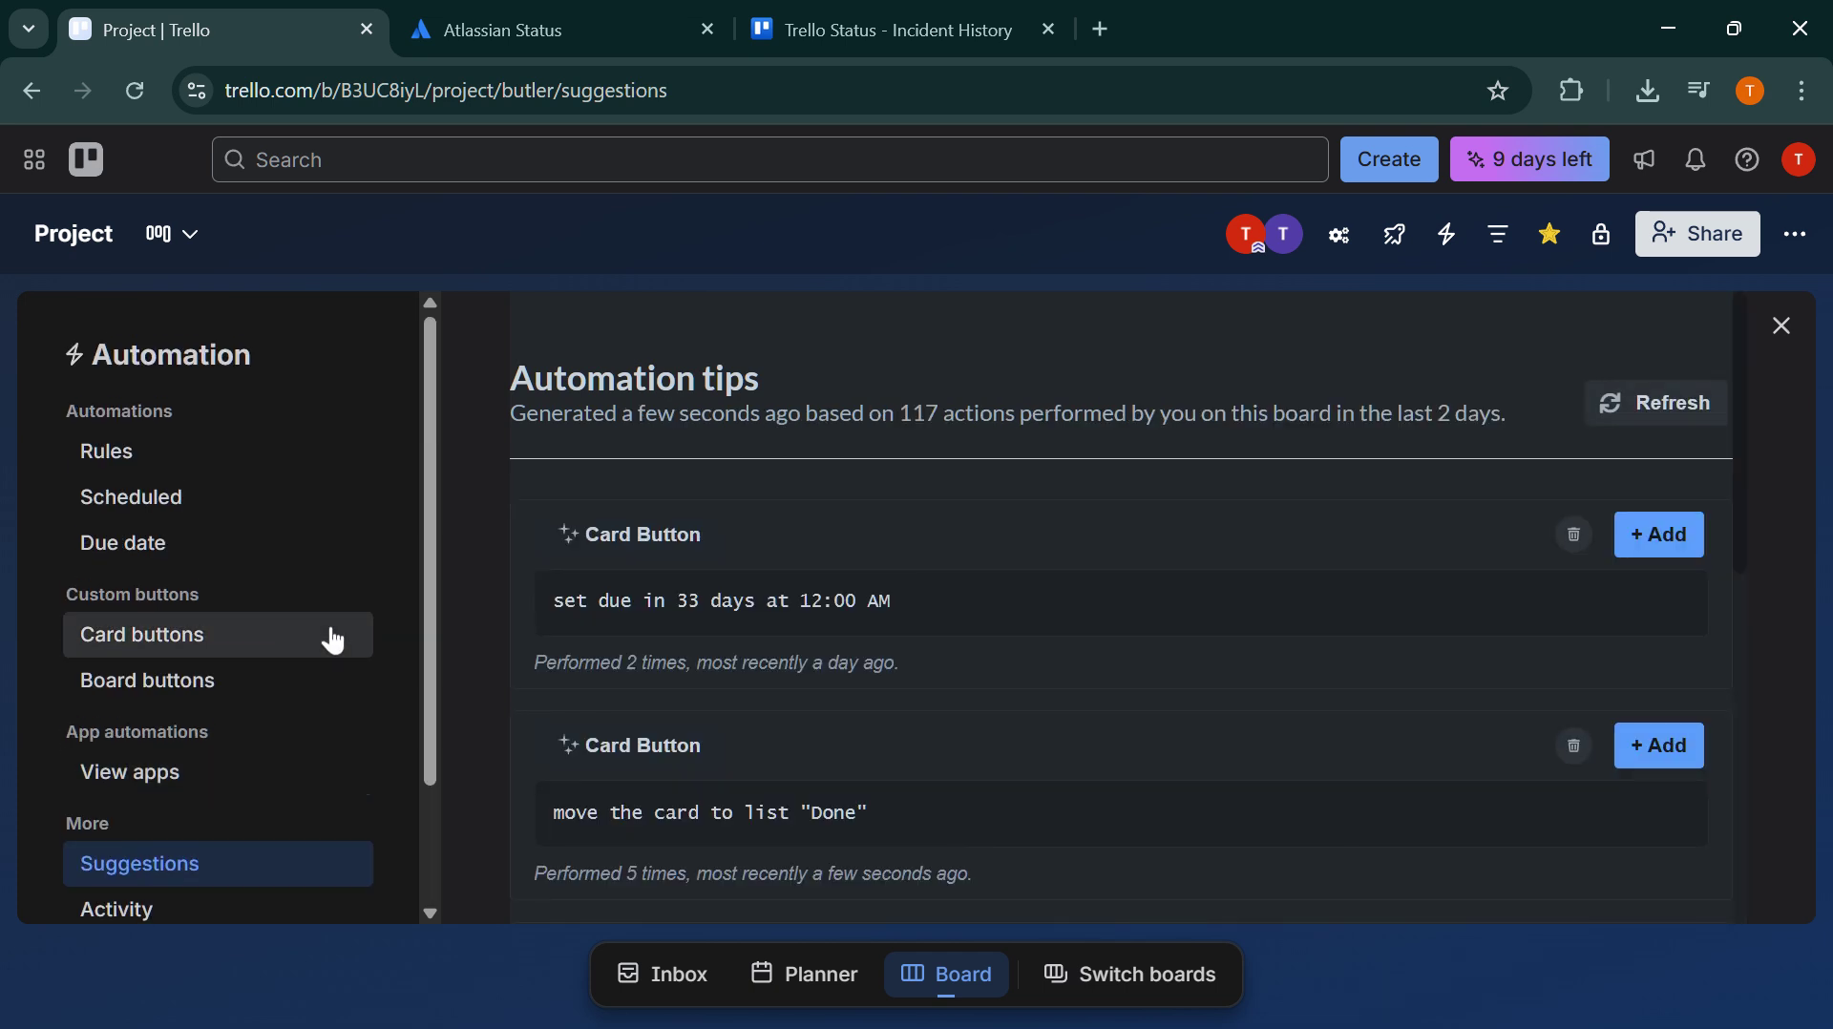
click(229, 514)
click(230, 549)
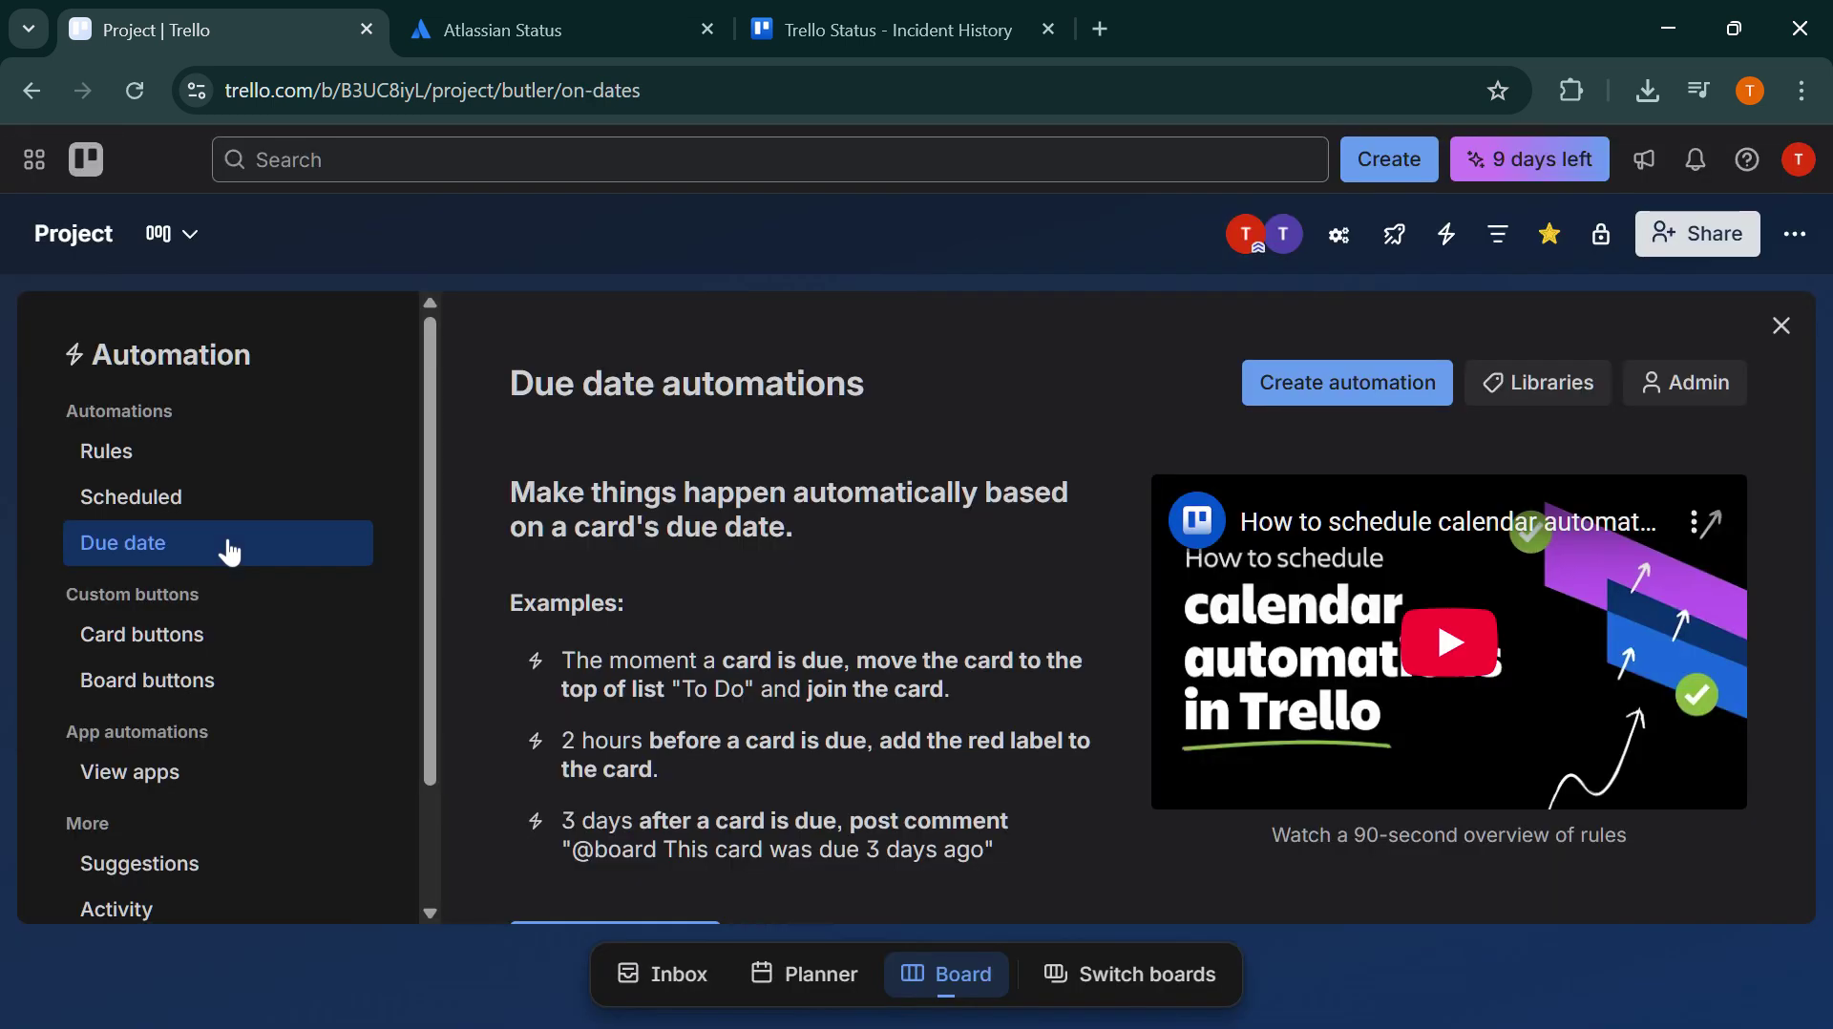
scroll(200, 611, down, 2)
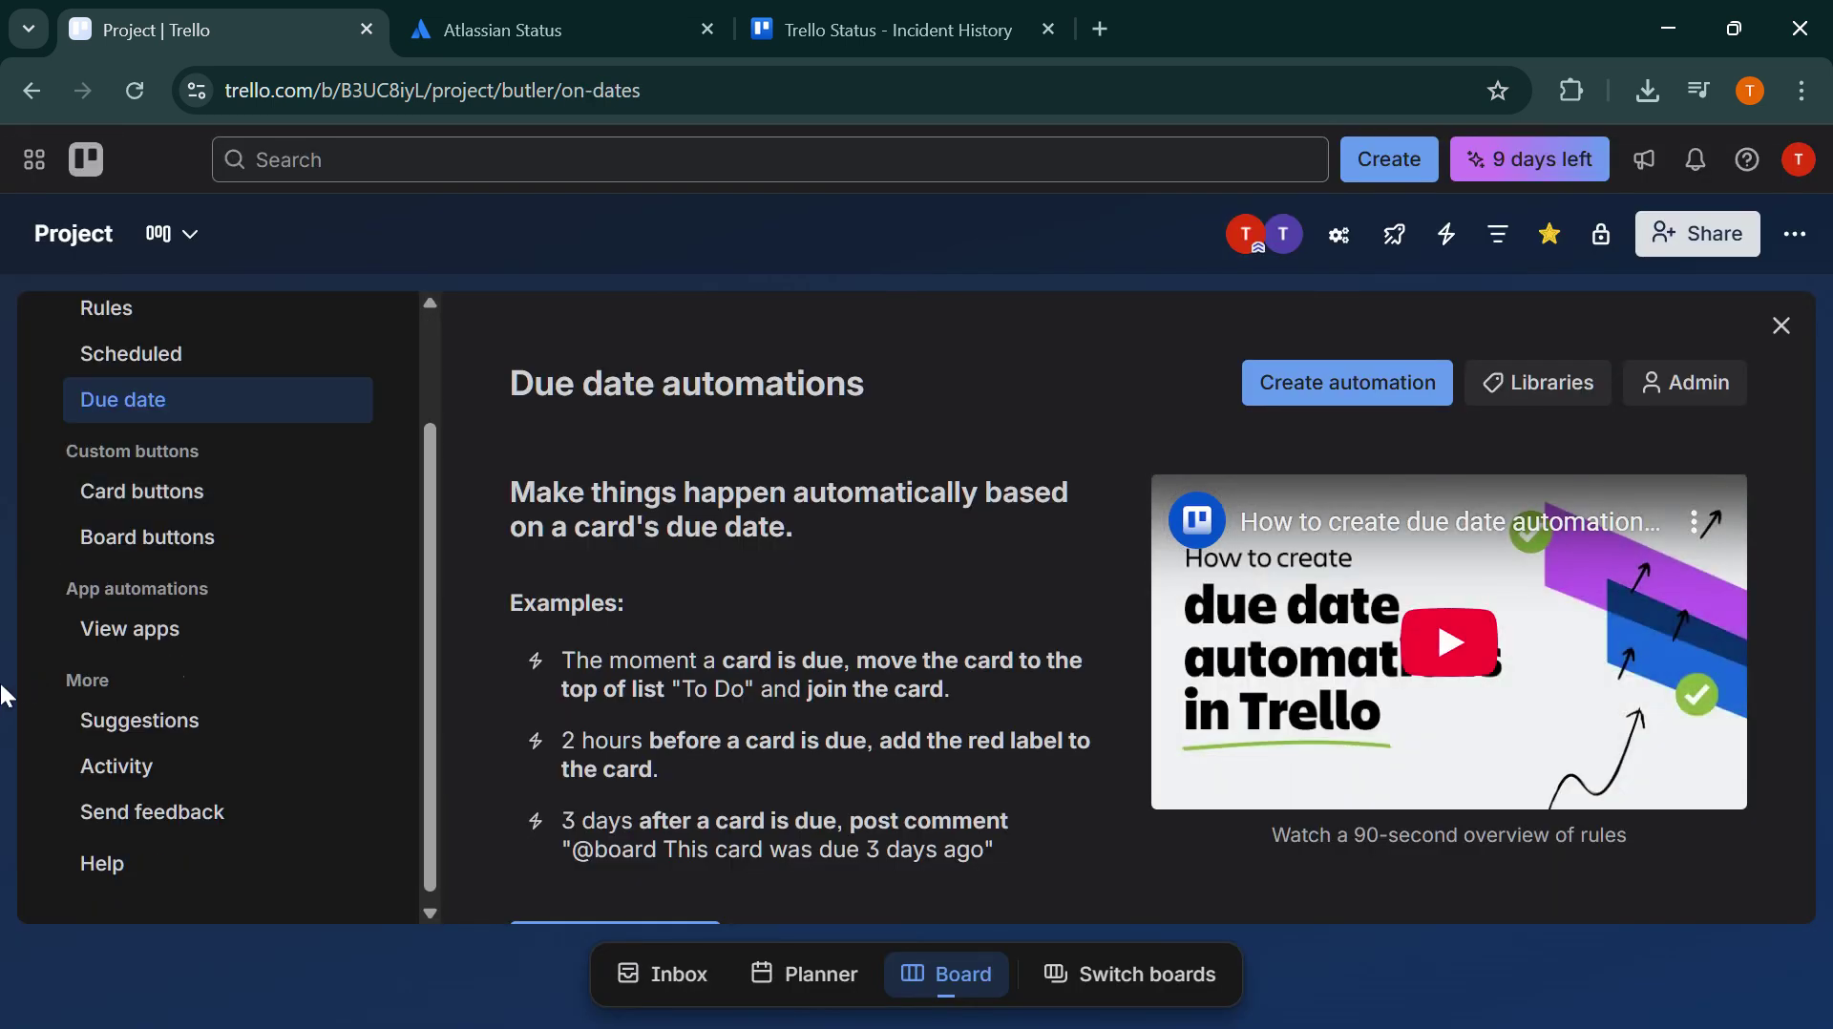
click(1781, 328)
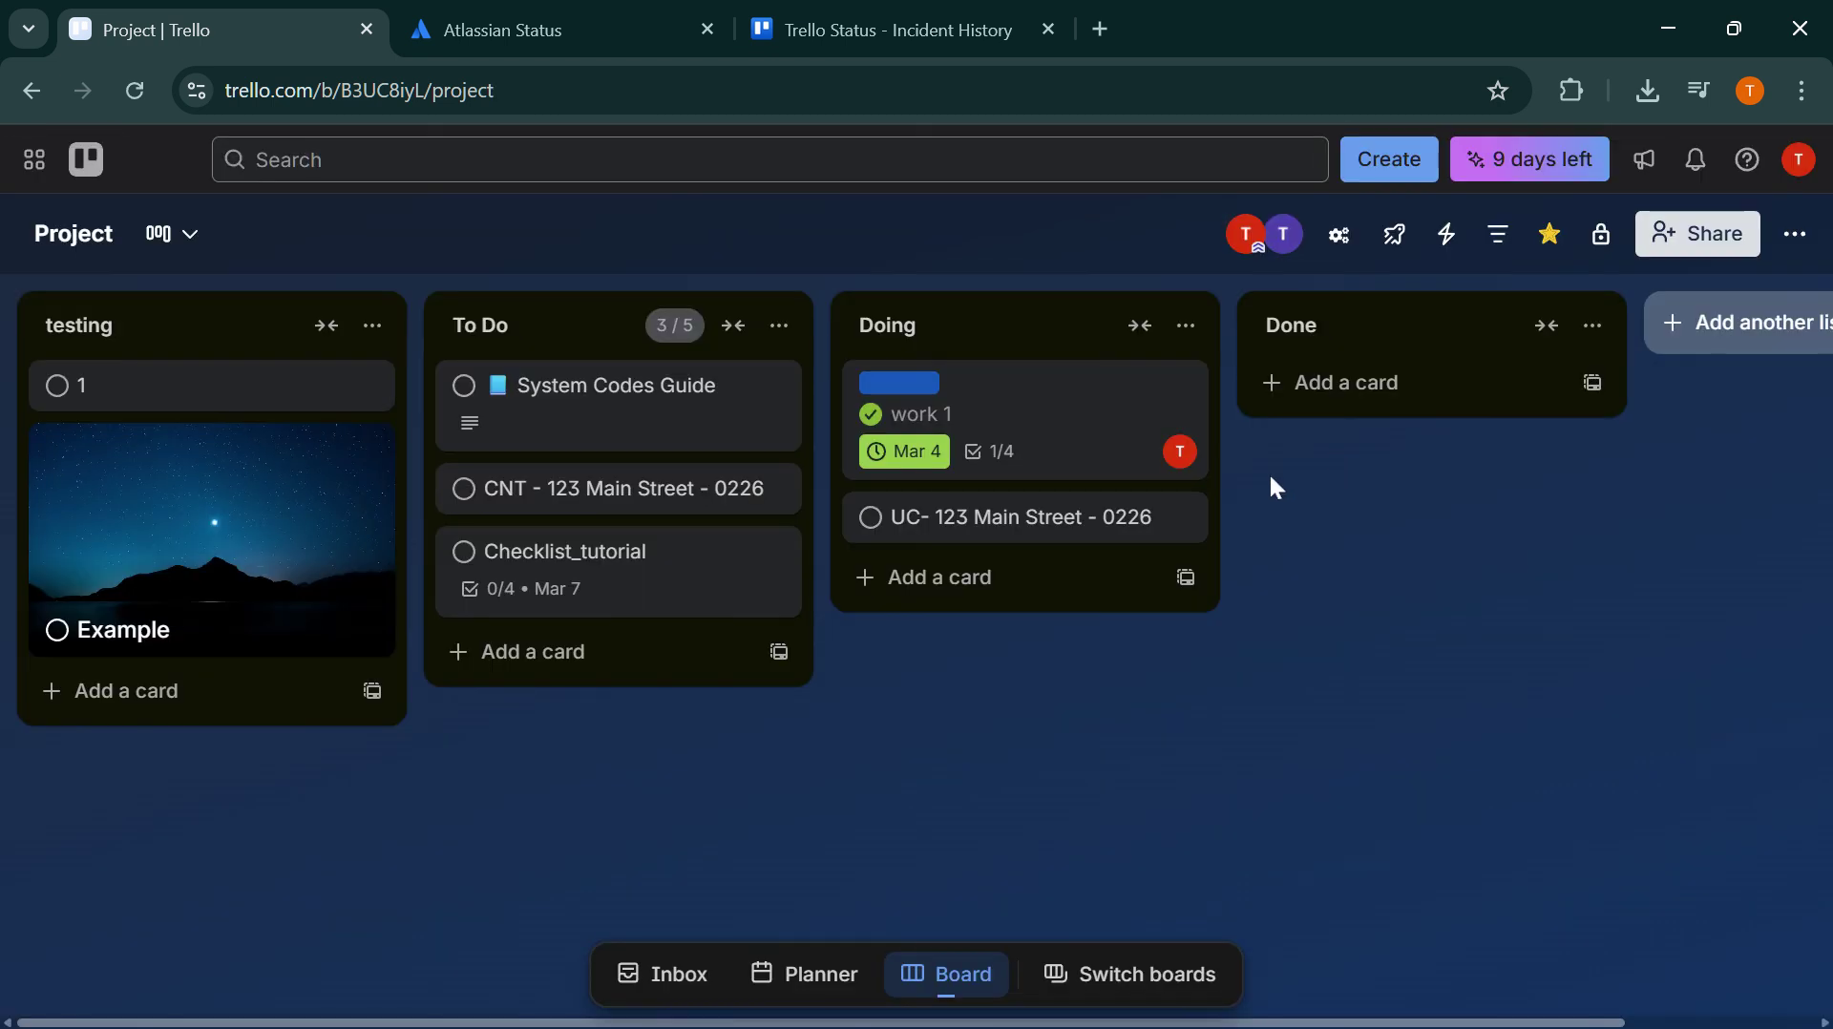
drag(1093, 642, 1111, 693)
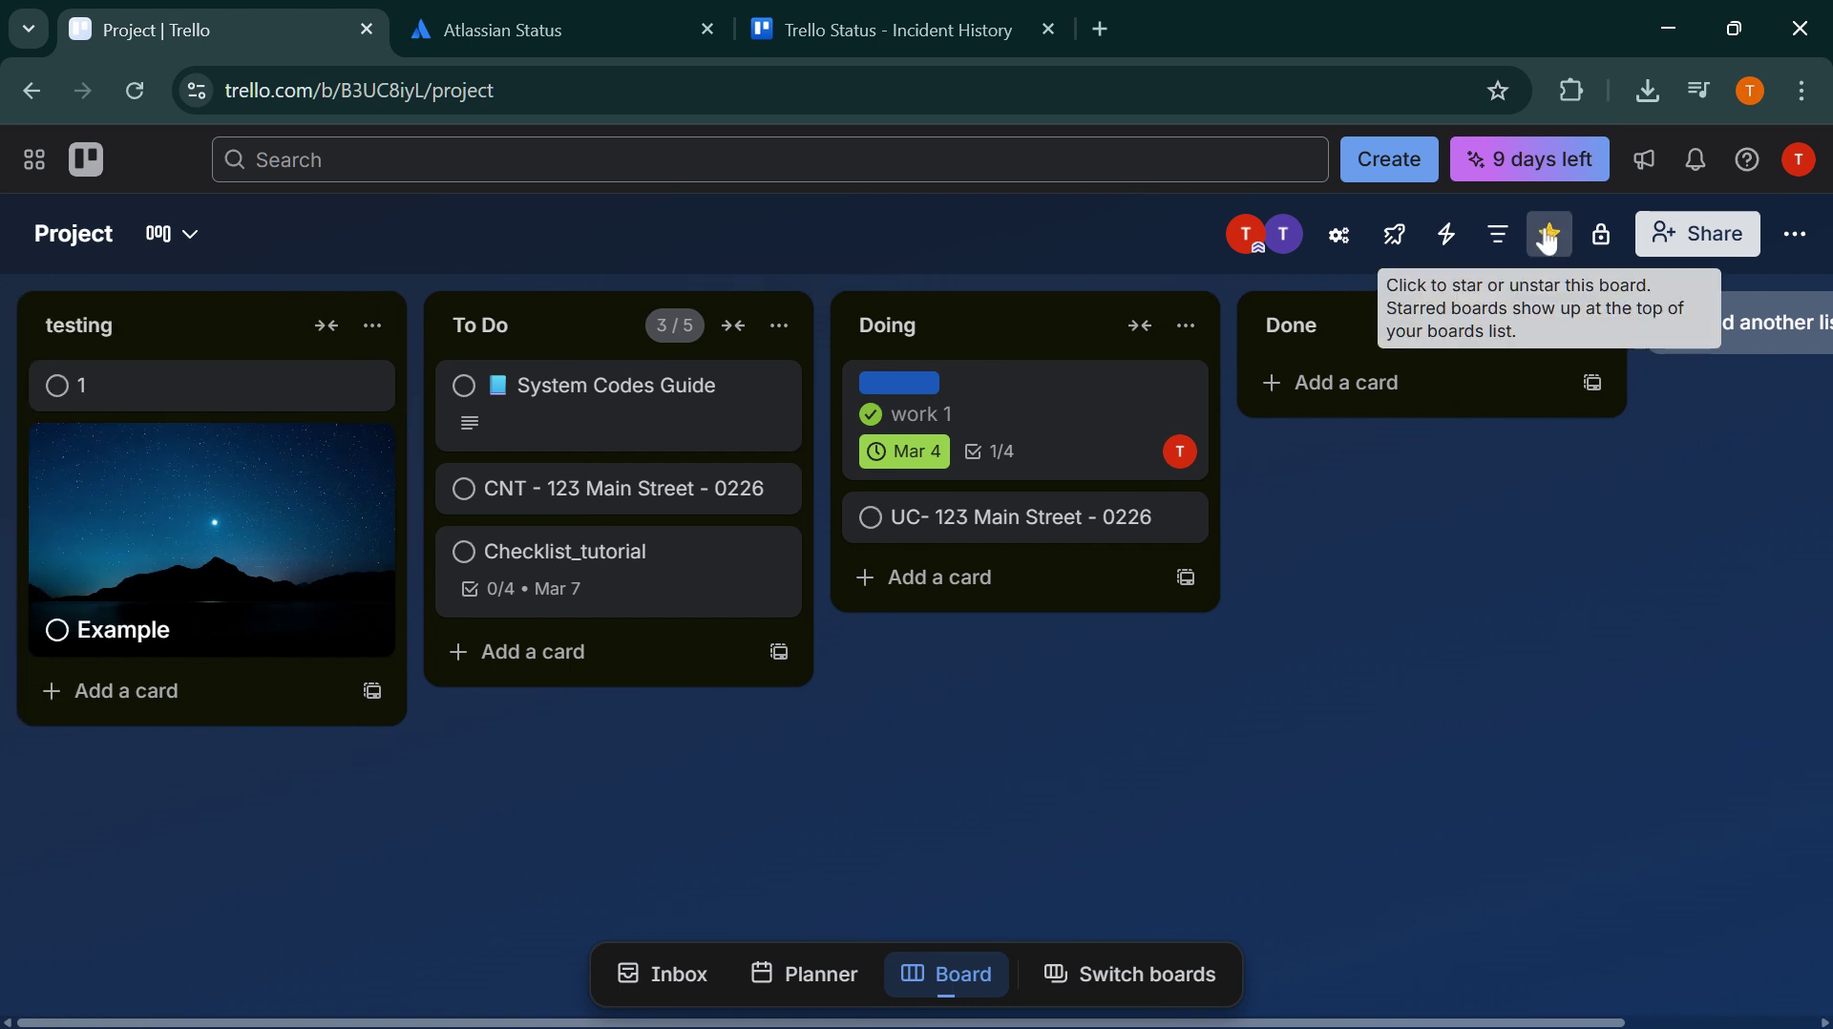
Step: Delete the "move" card button that moves a card to the top of the "testing" list
click(1447, 235)
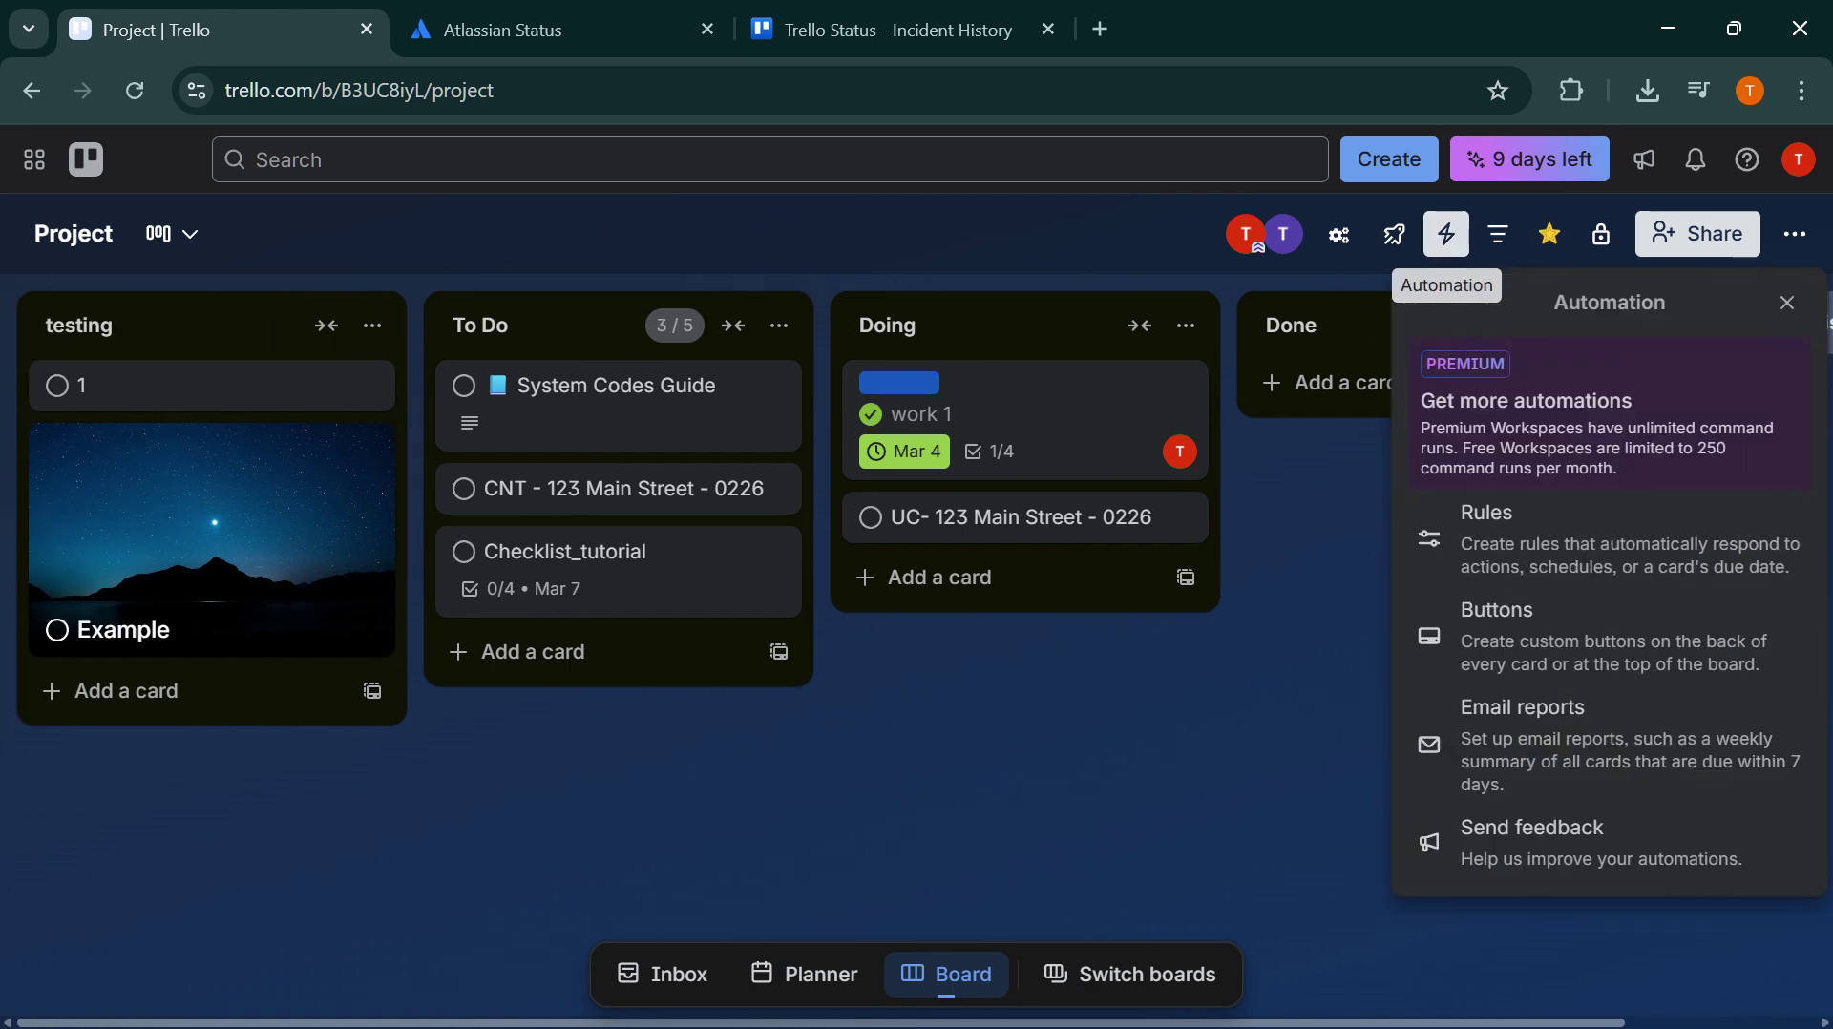
click(1525, 619)
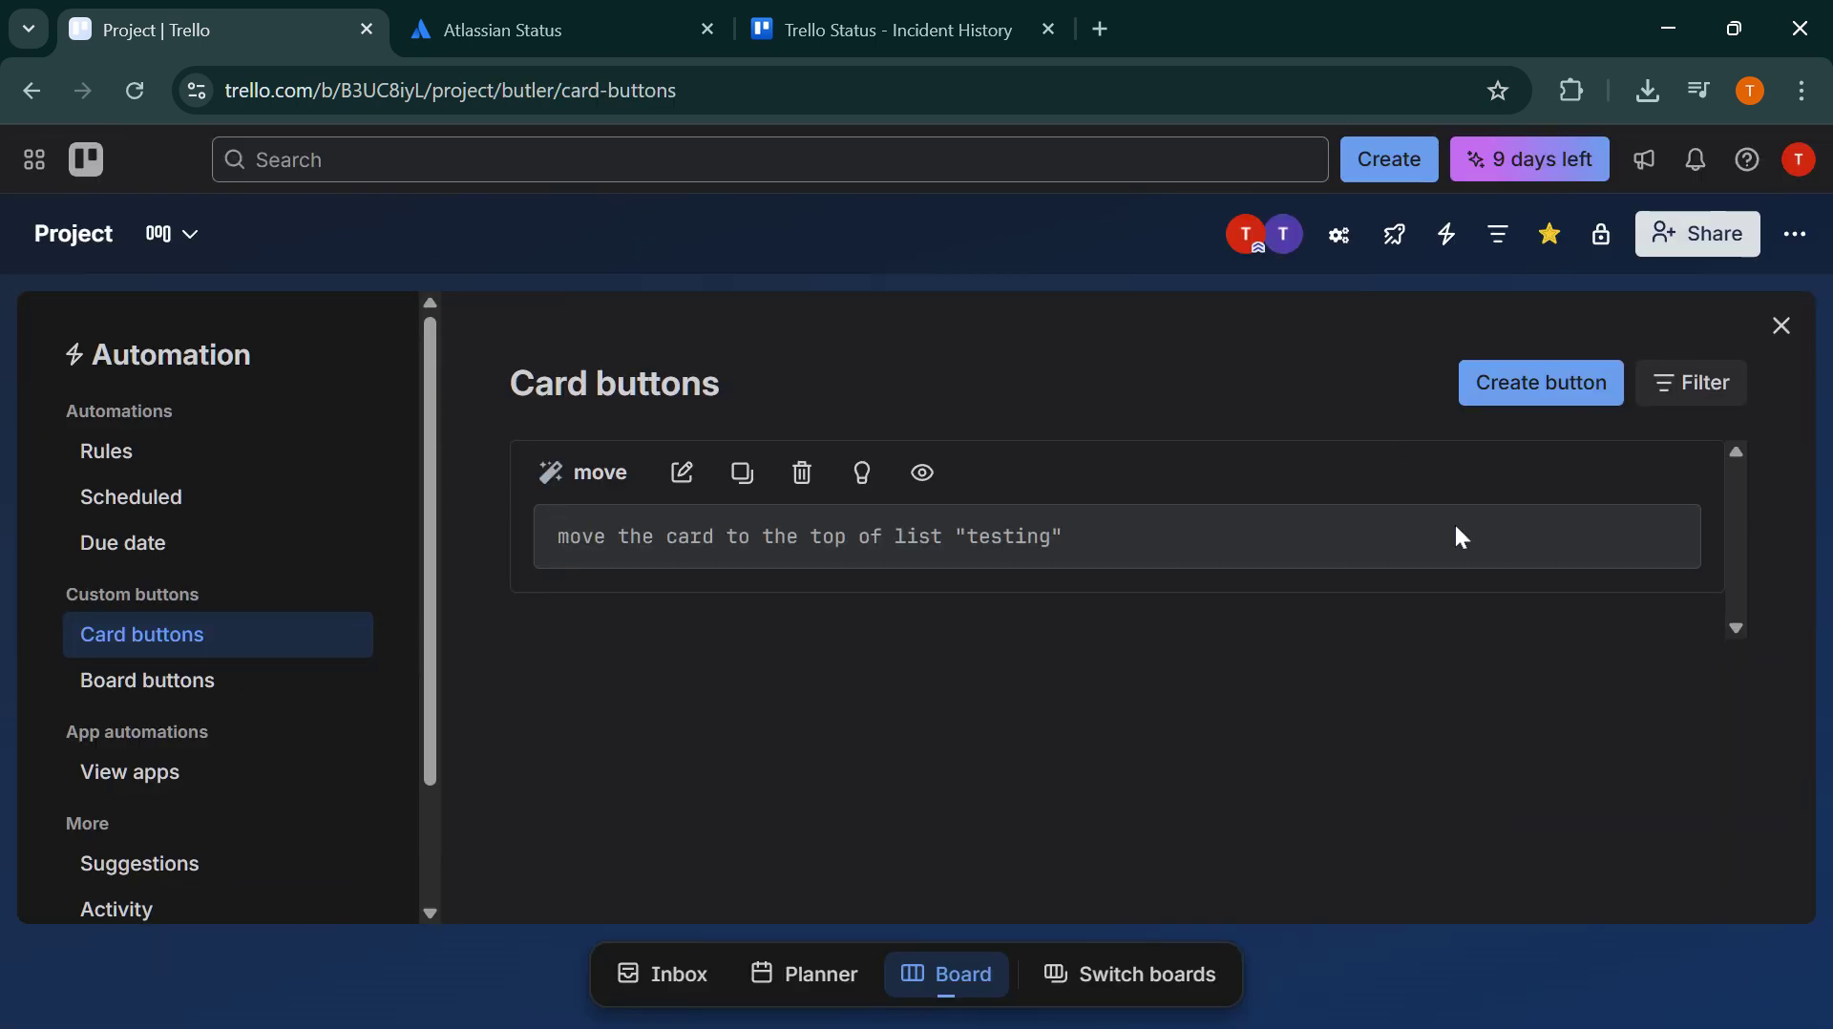
click(816, 490)
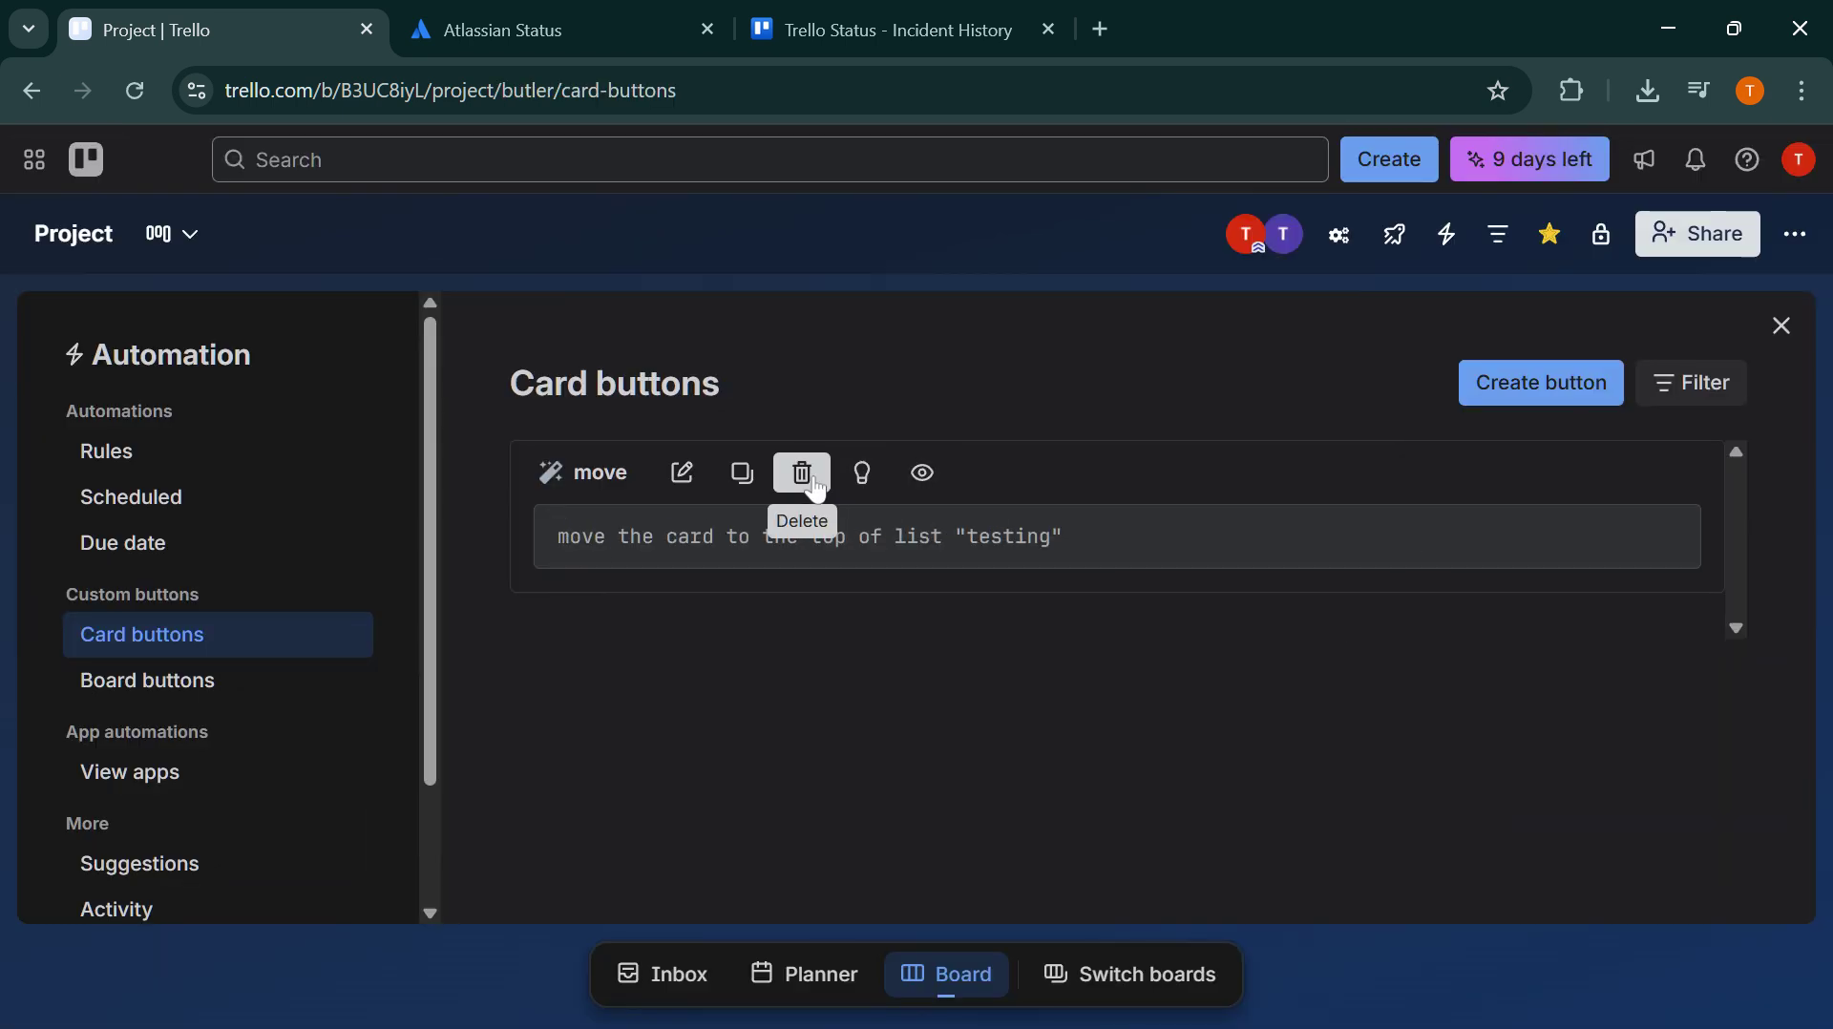
click(1006, 761)
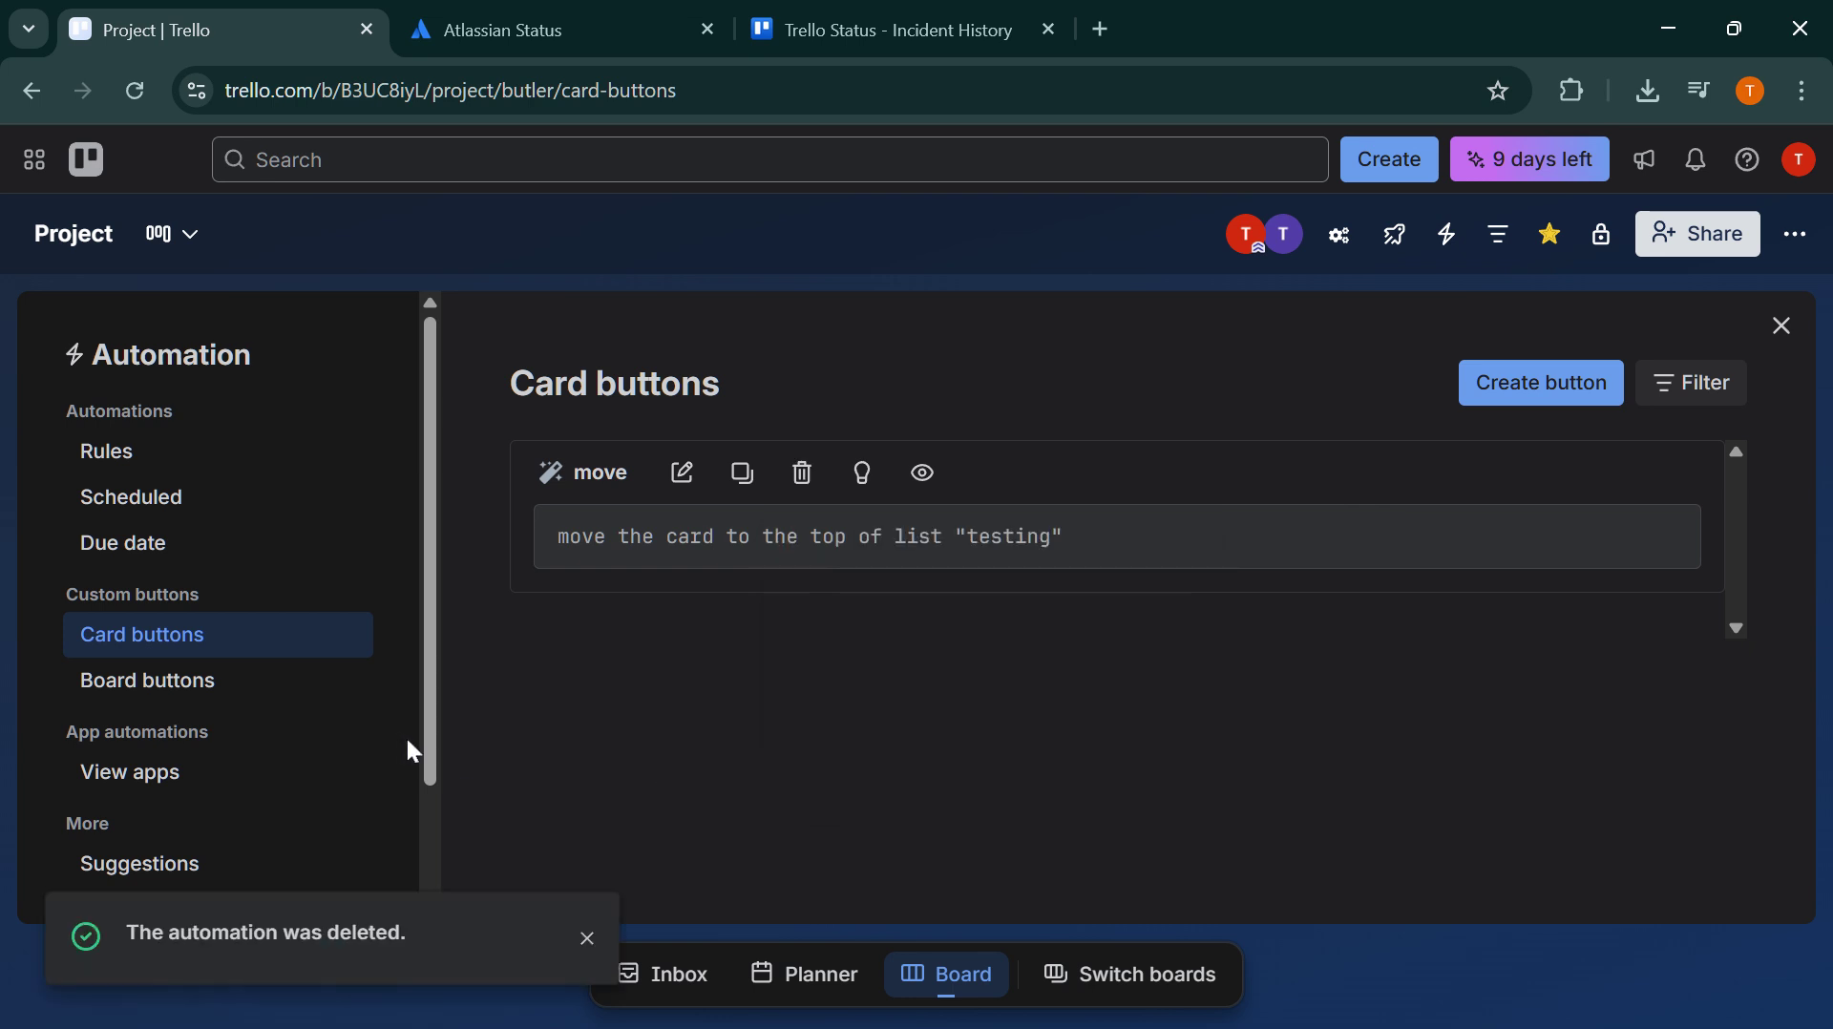
Step: Delete the "auto" board button that creates a list named "Automation", and return to the board
click(291, 699)
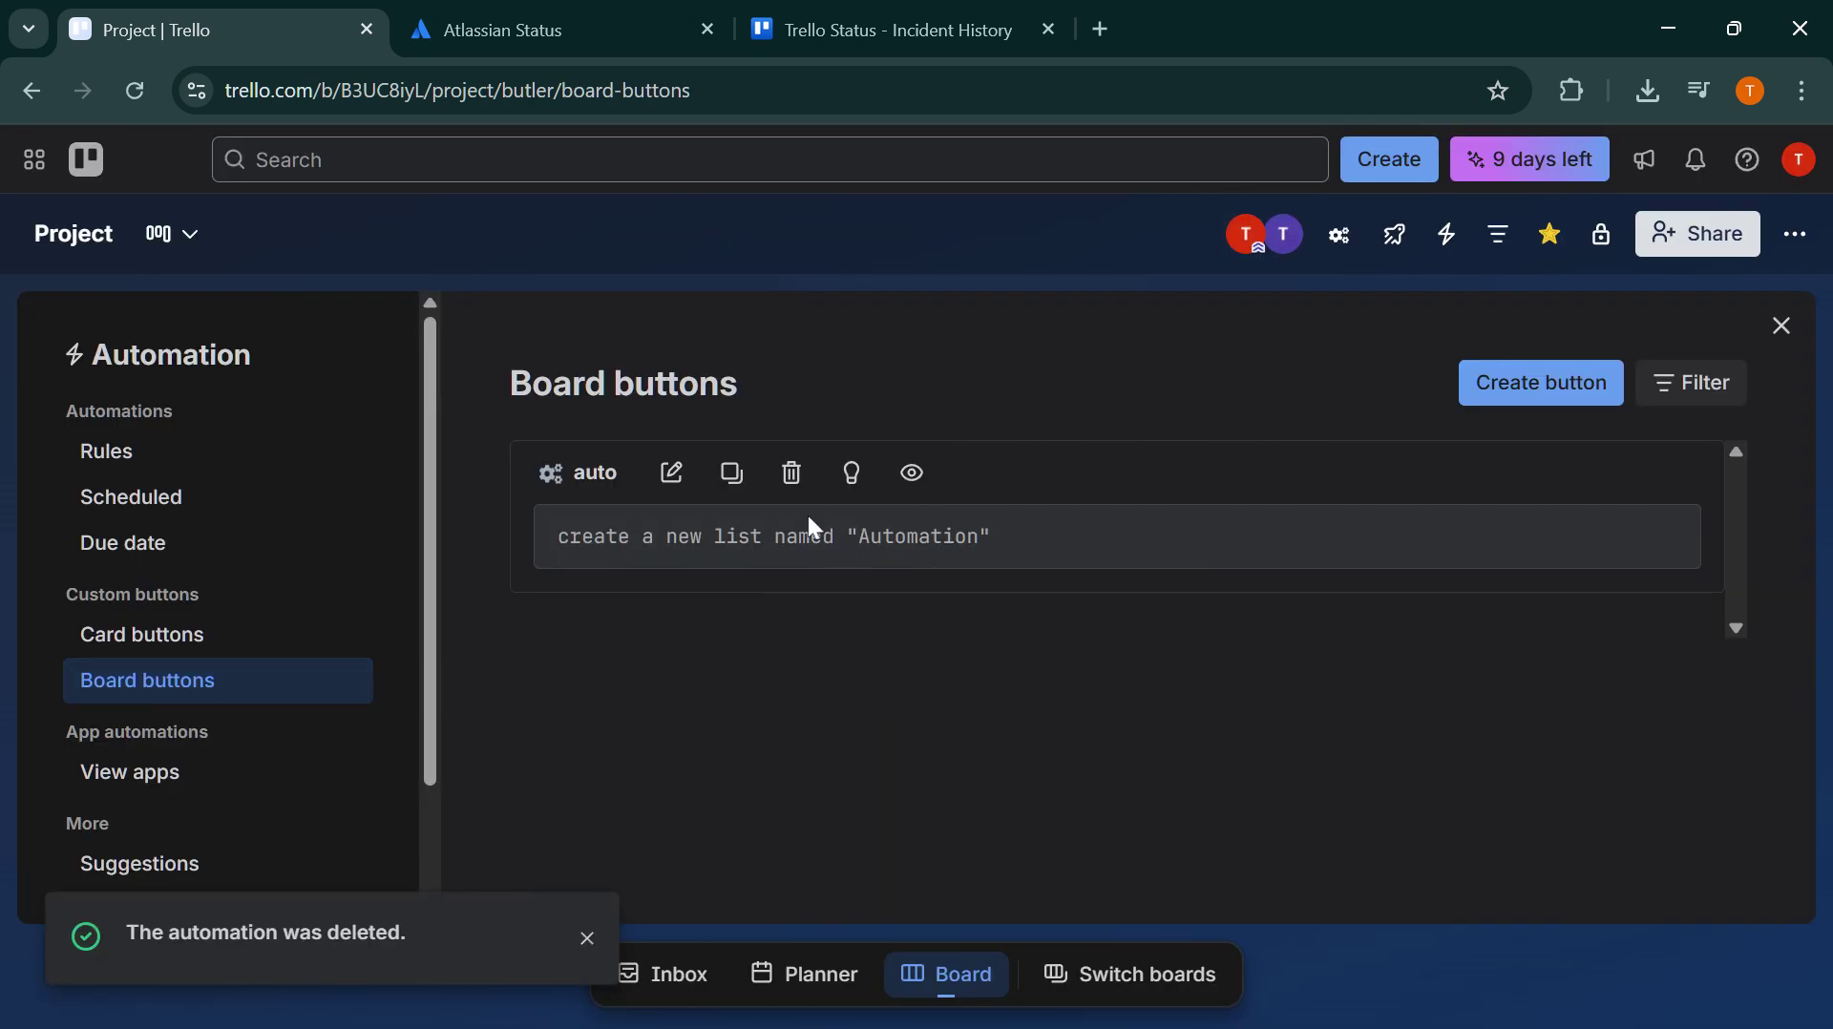
click(795, 482)
click(1070, 771)
click(1780, 327)
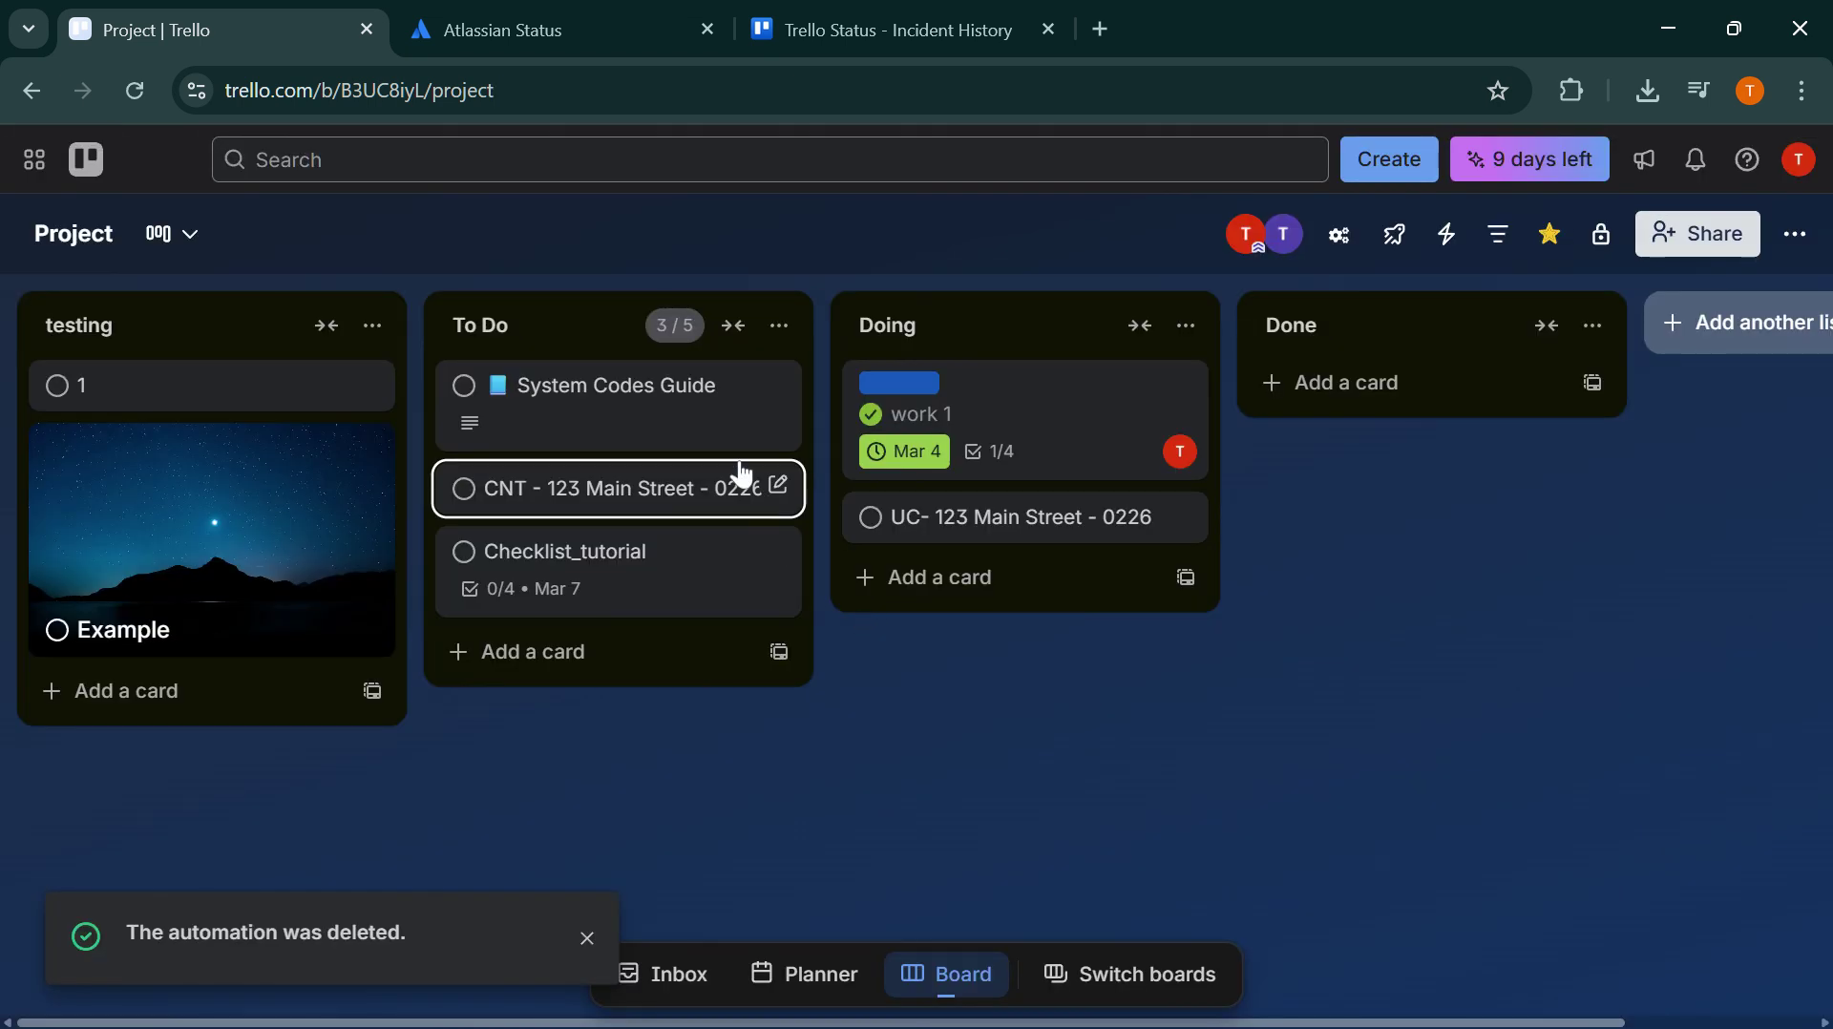